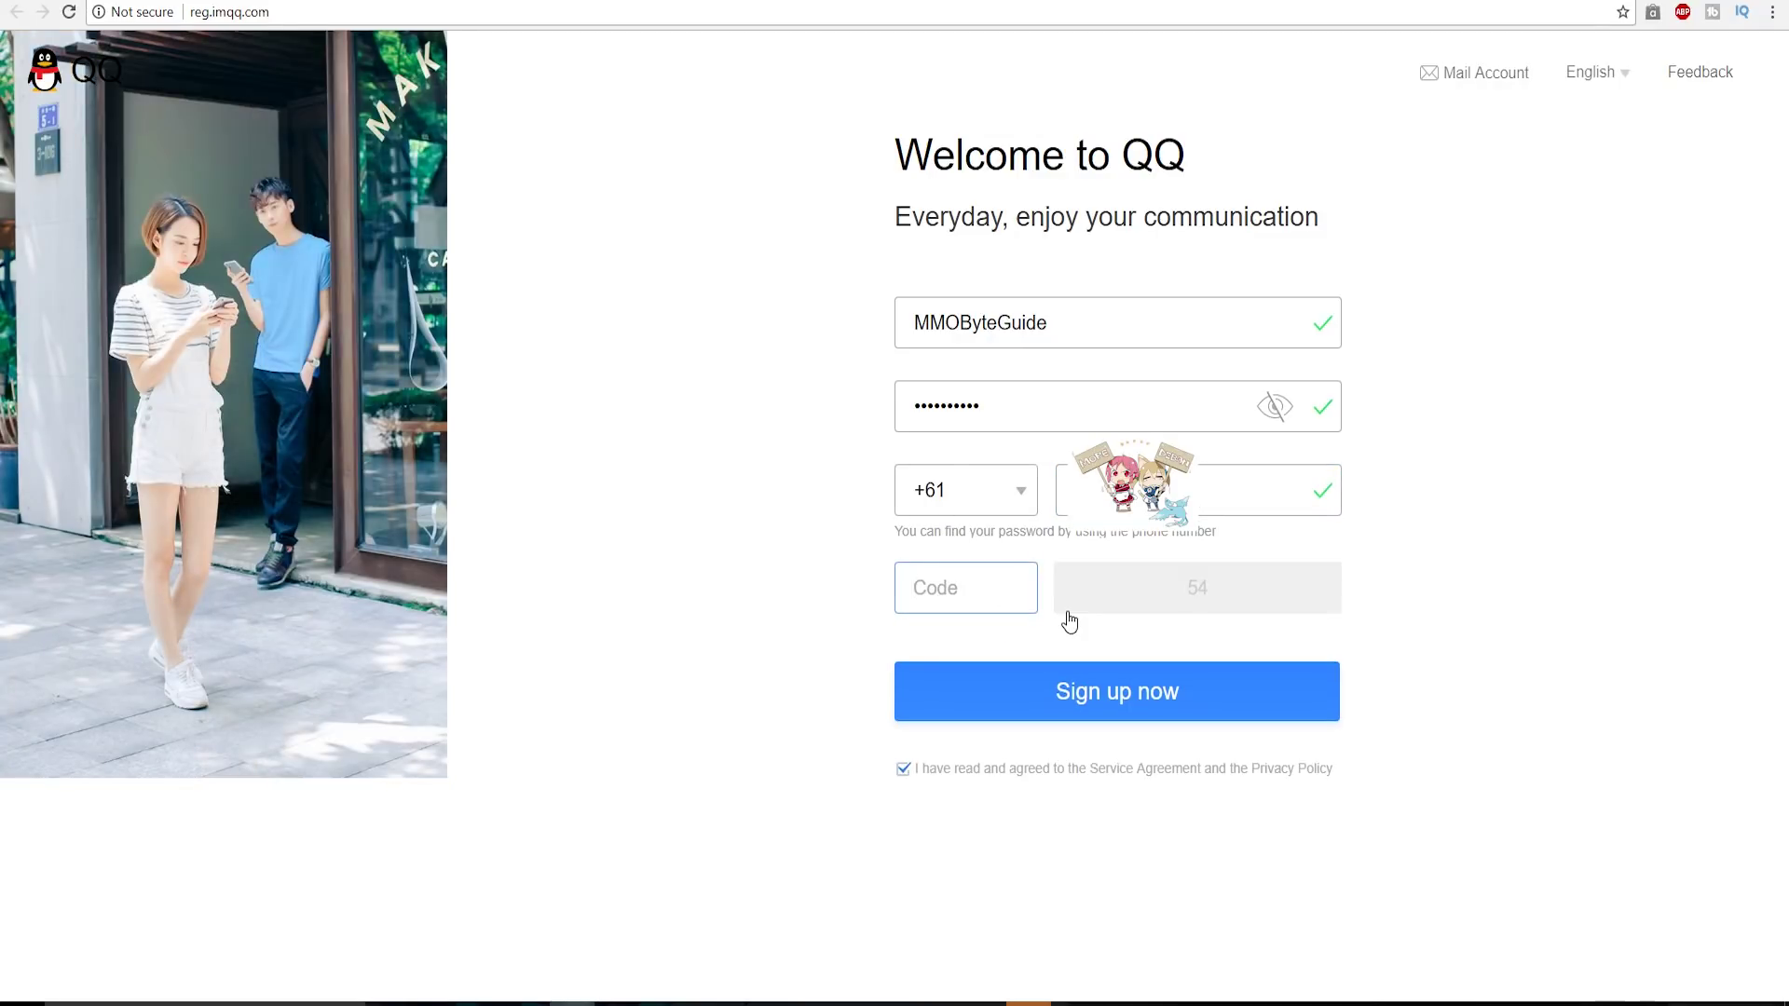
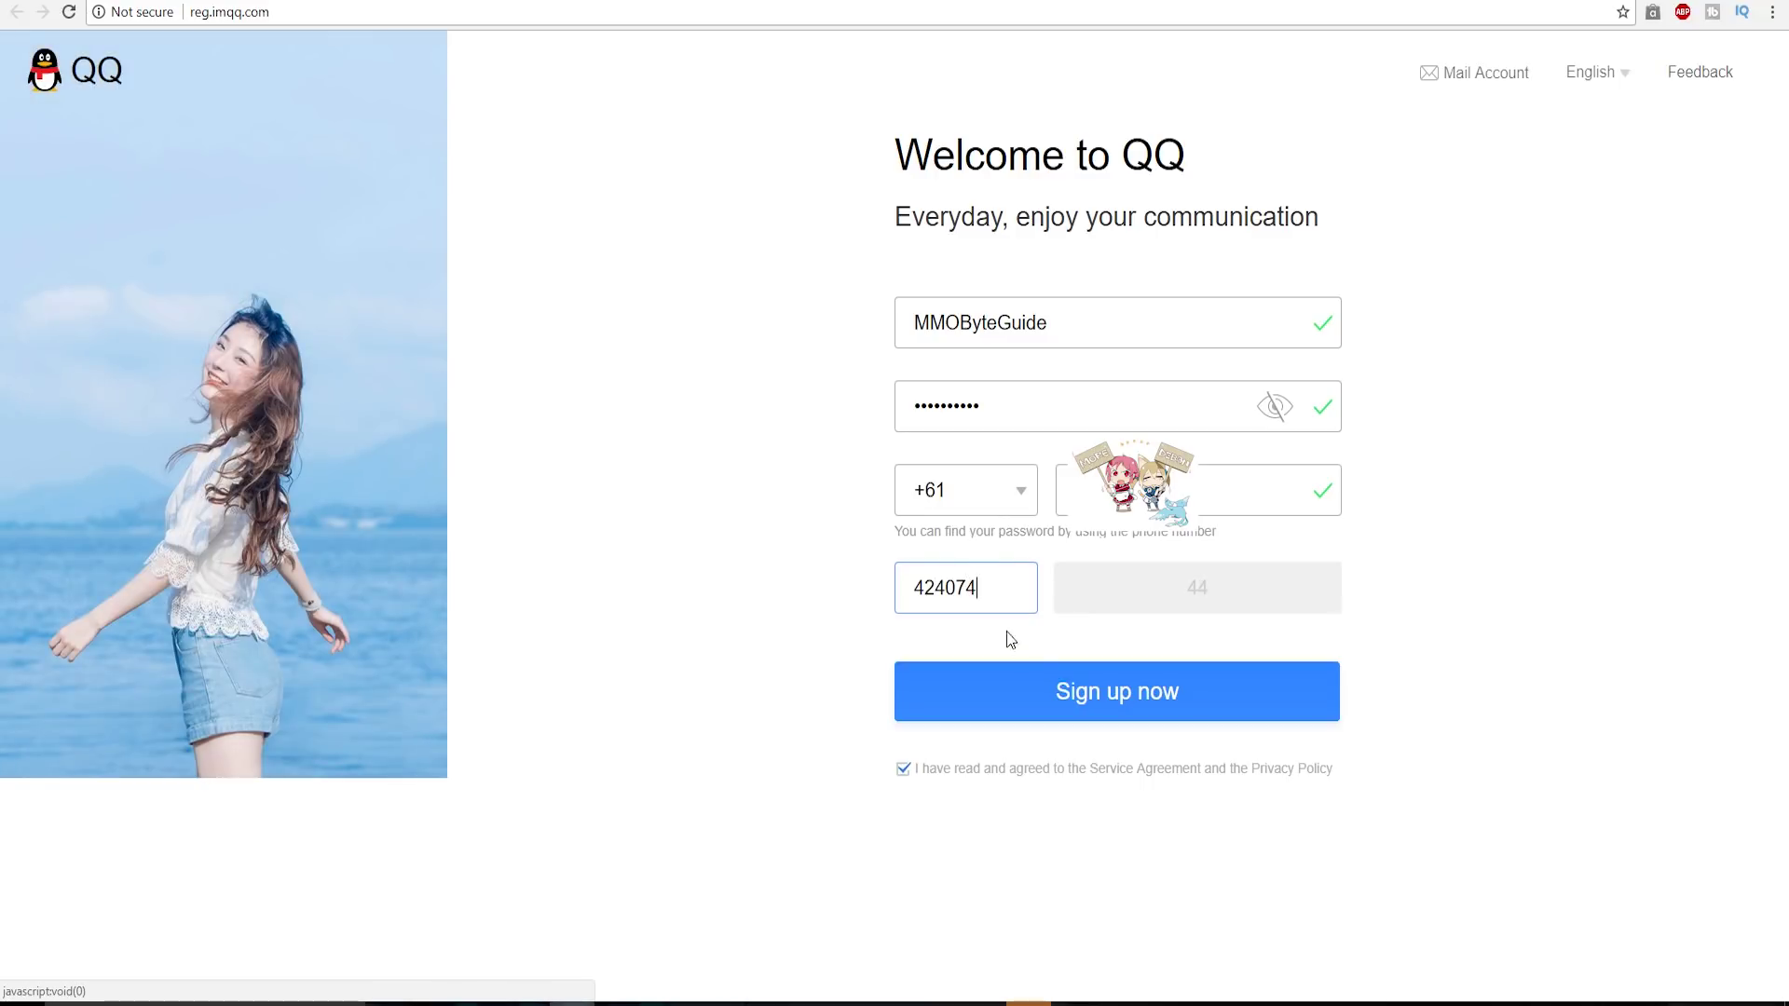
- Enter the SMS verification code, submit the sign-up, and decline Chrome's password save offer
left_click(1118, 692)
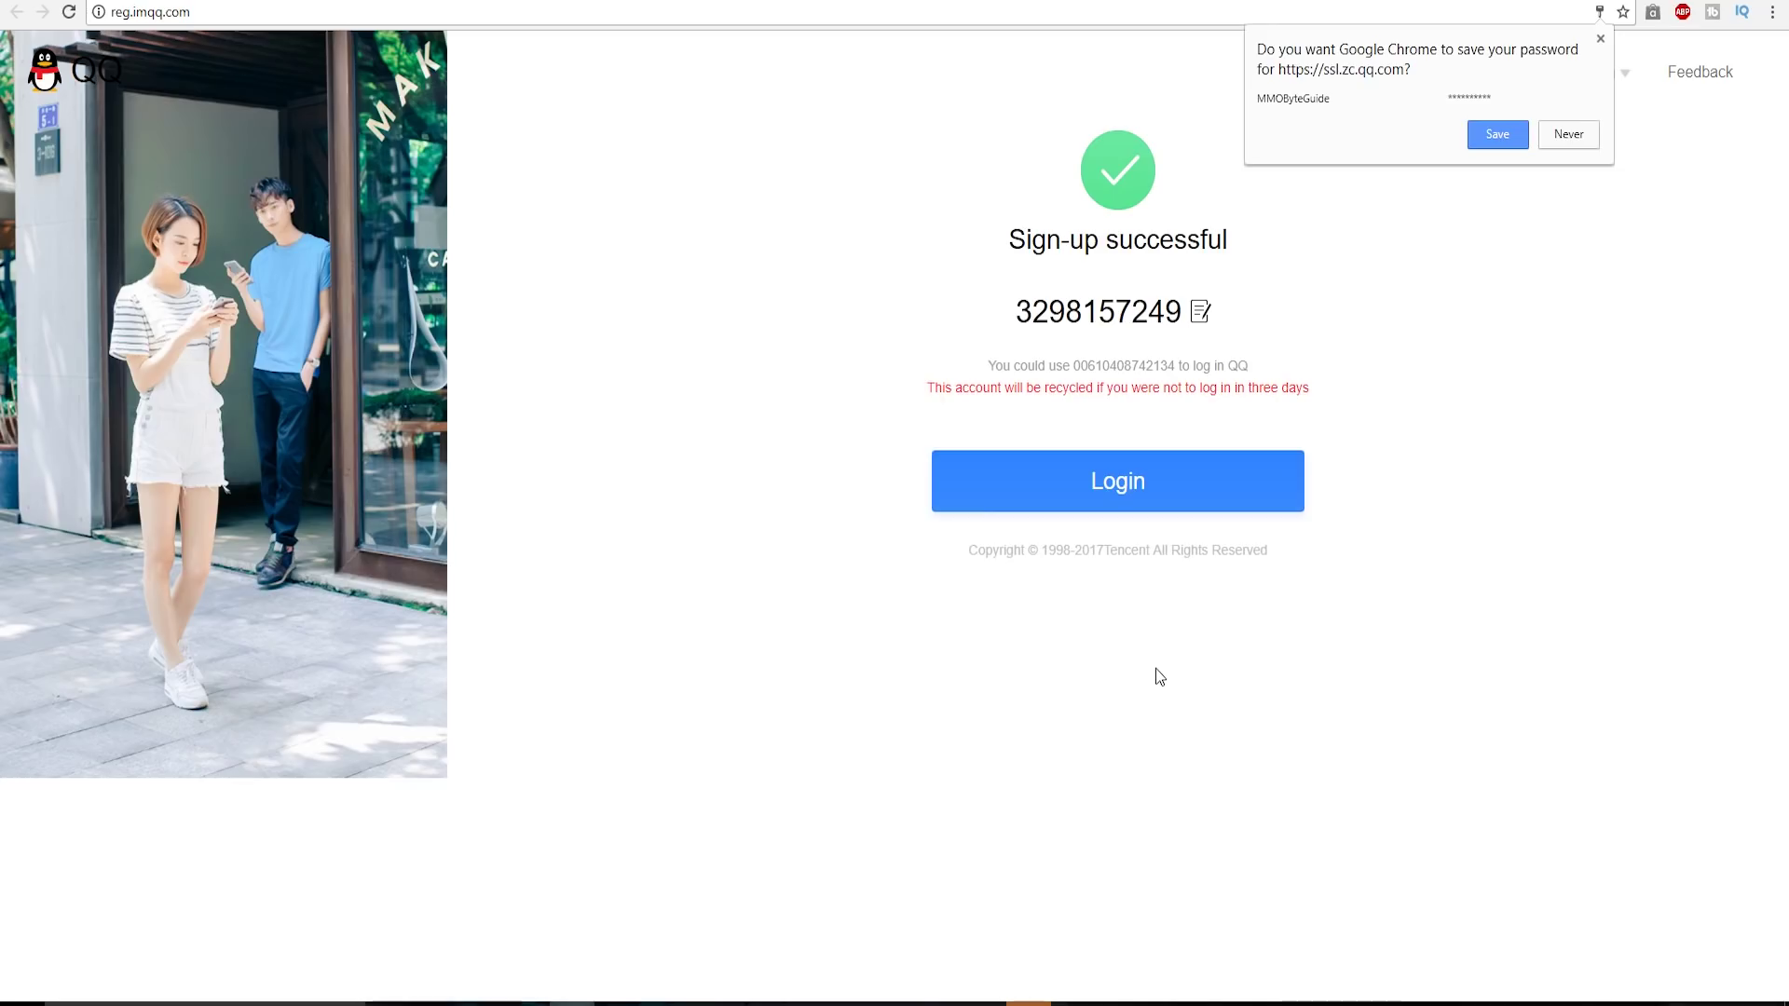
left_click(1199, 312)
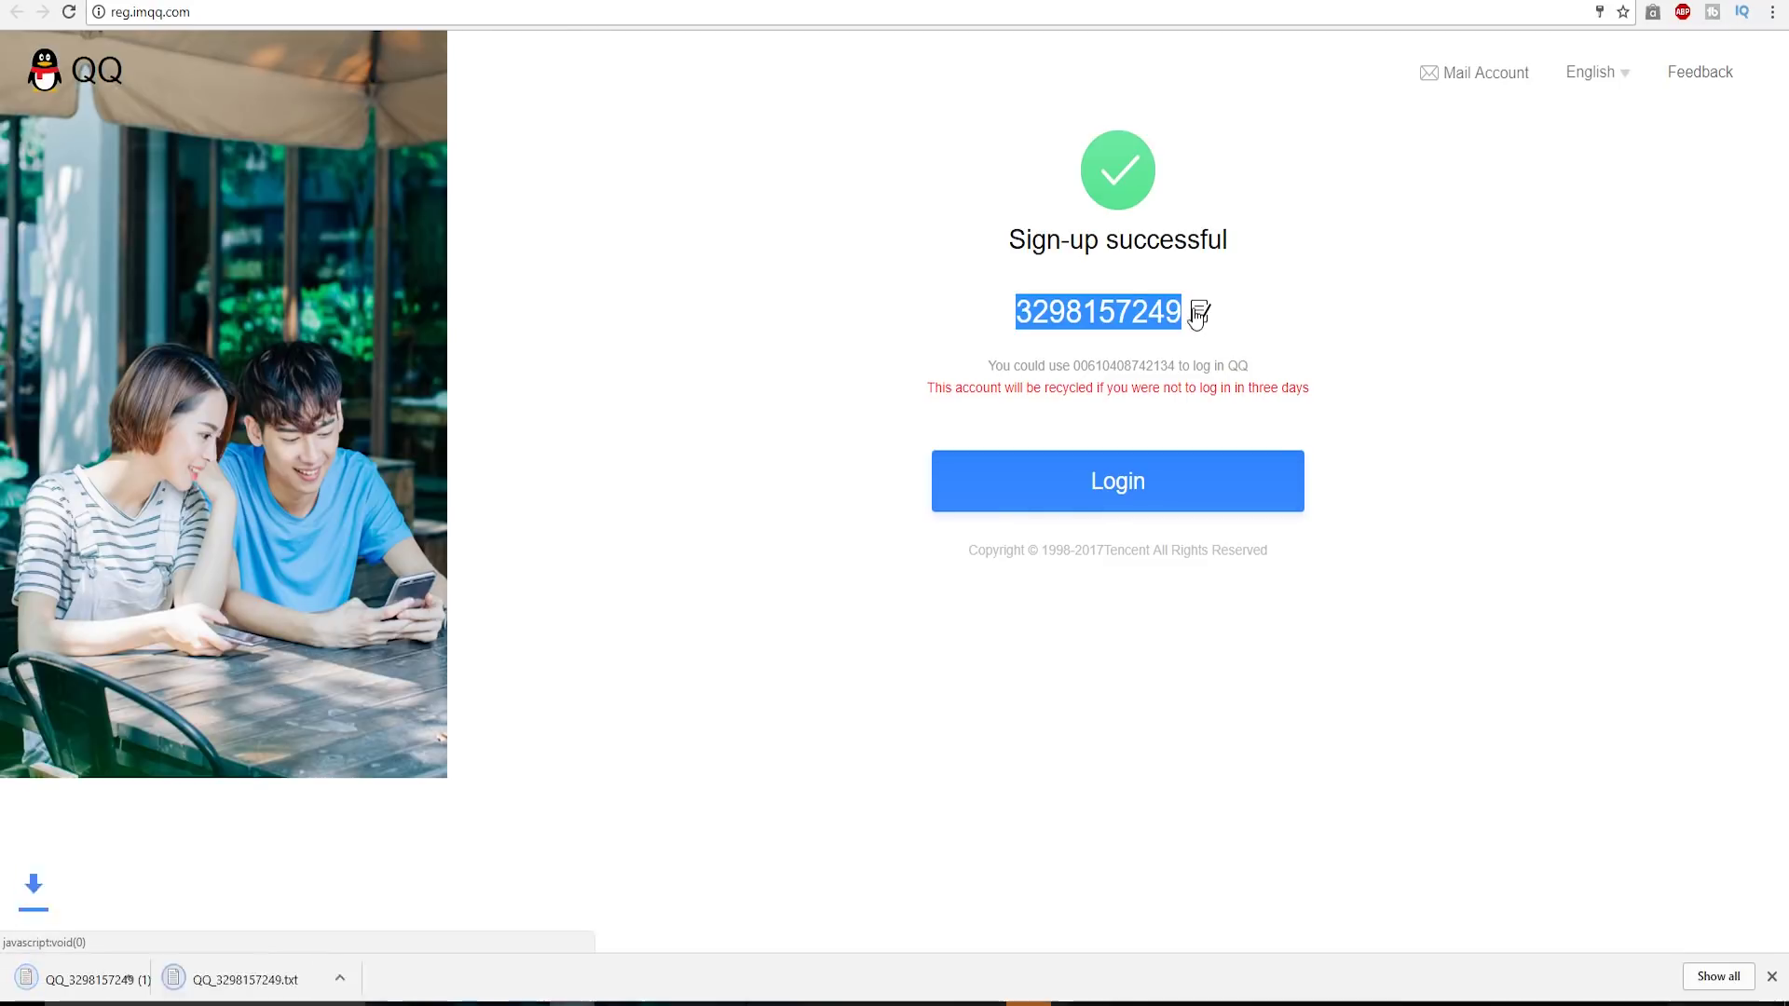
- Open the downloaded QQ-number text file and arrange it beside the sign-up result page
left_click(312, 978)
left_click_drag(1211, 51, 376, 45)
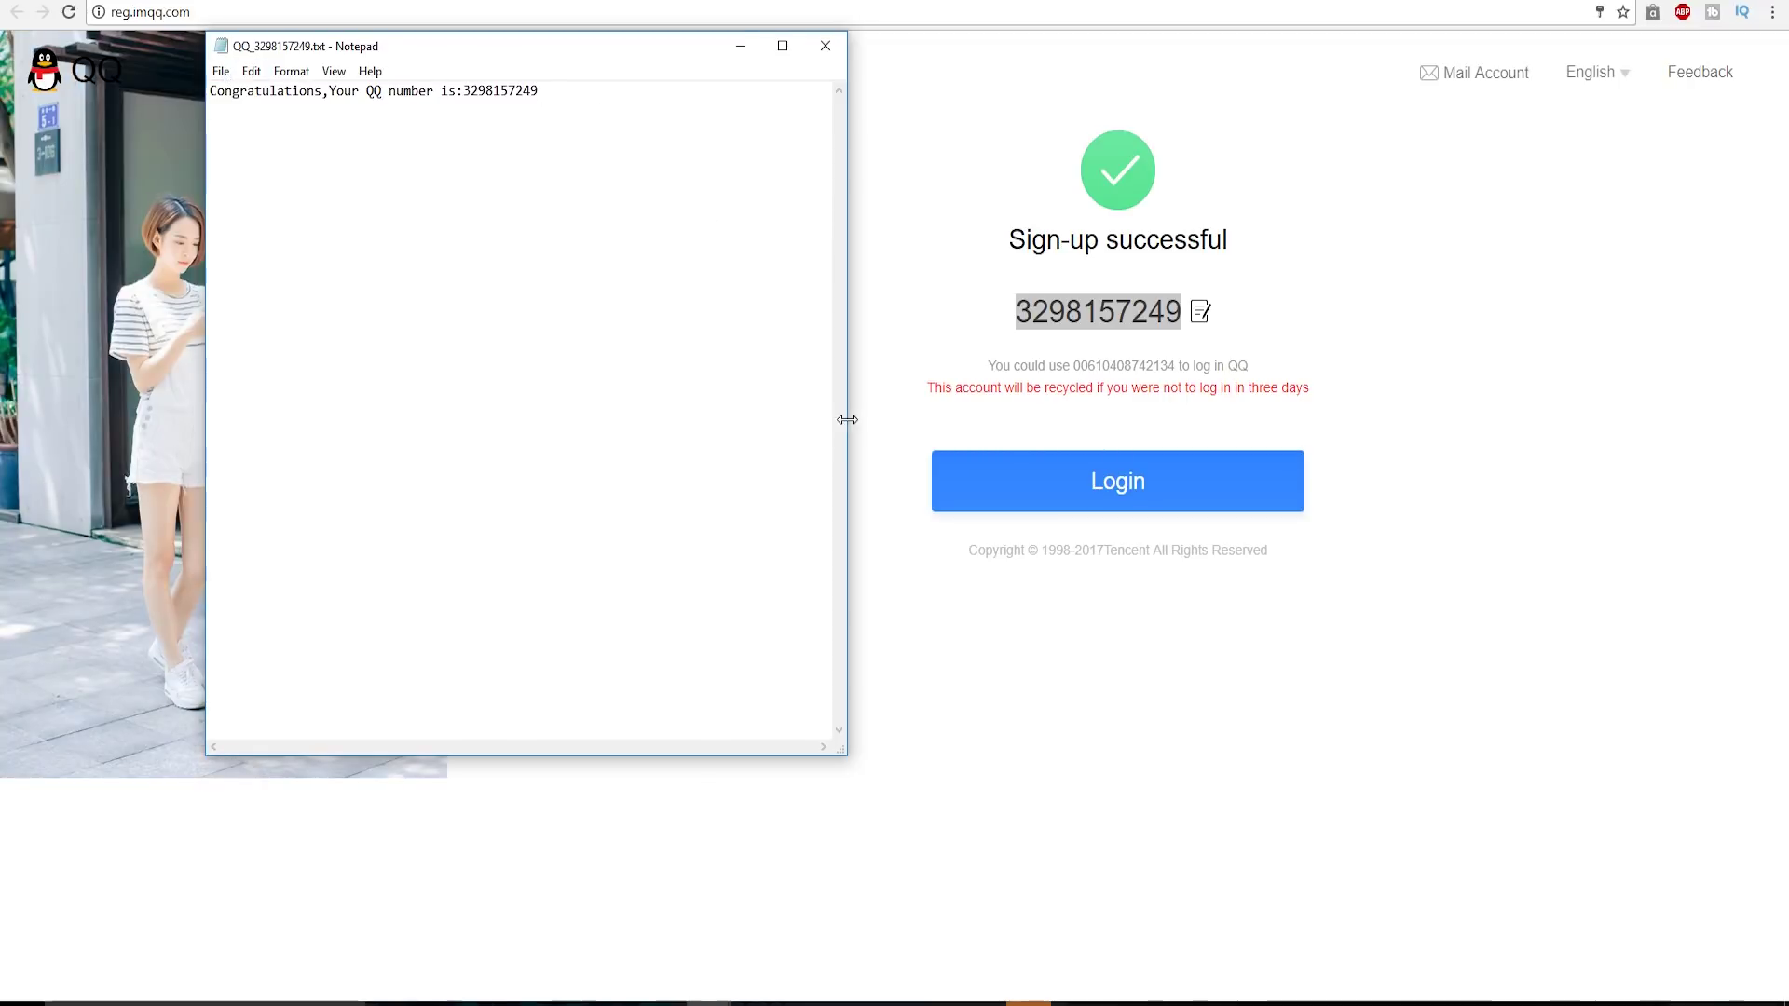
left_click_drag(845, 418, 670, 418)
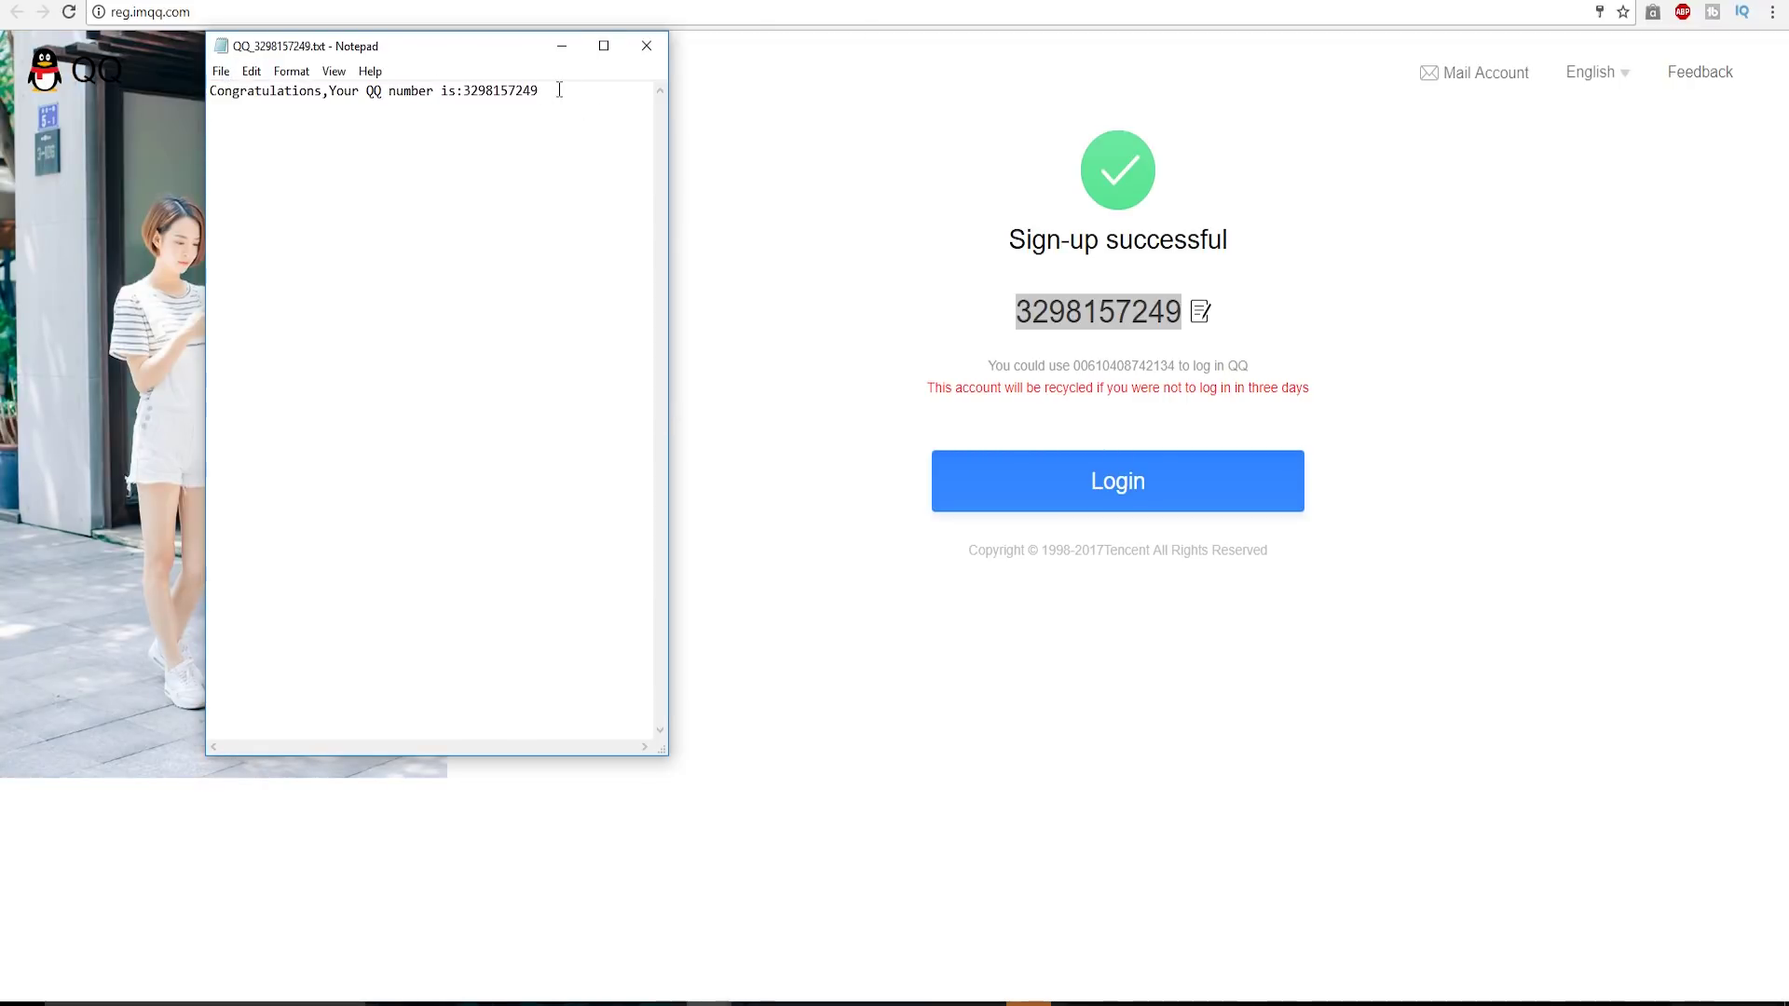
left_click(1127, 483)
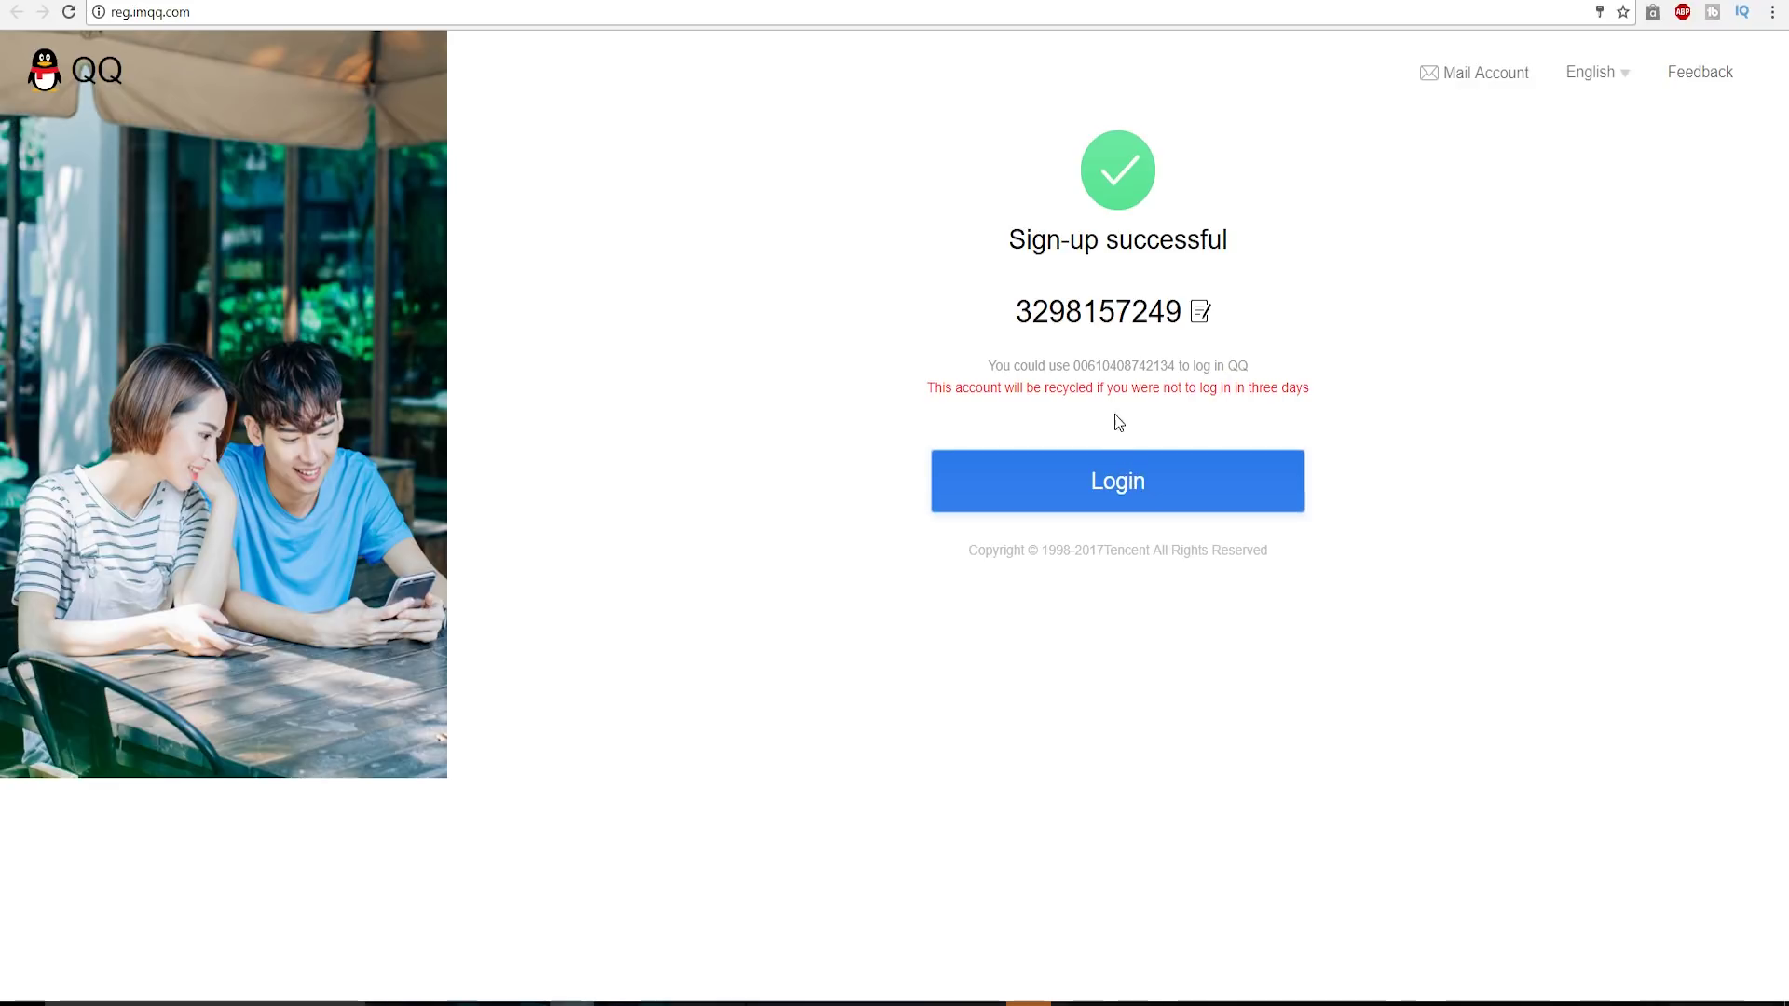
left_click_drag(1163, 394, 1189, 399)
double_click(1227, 400)
left_click(1227, 400)
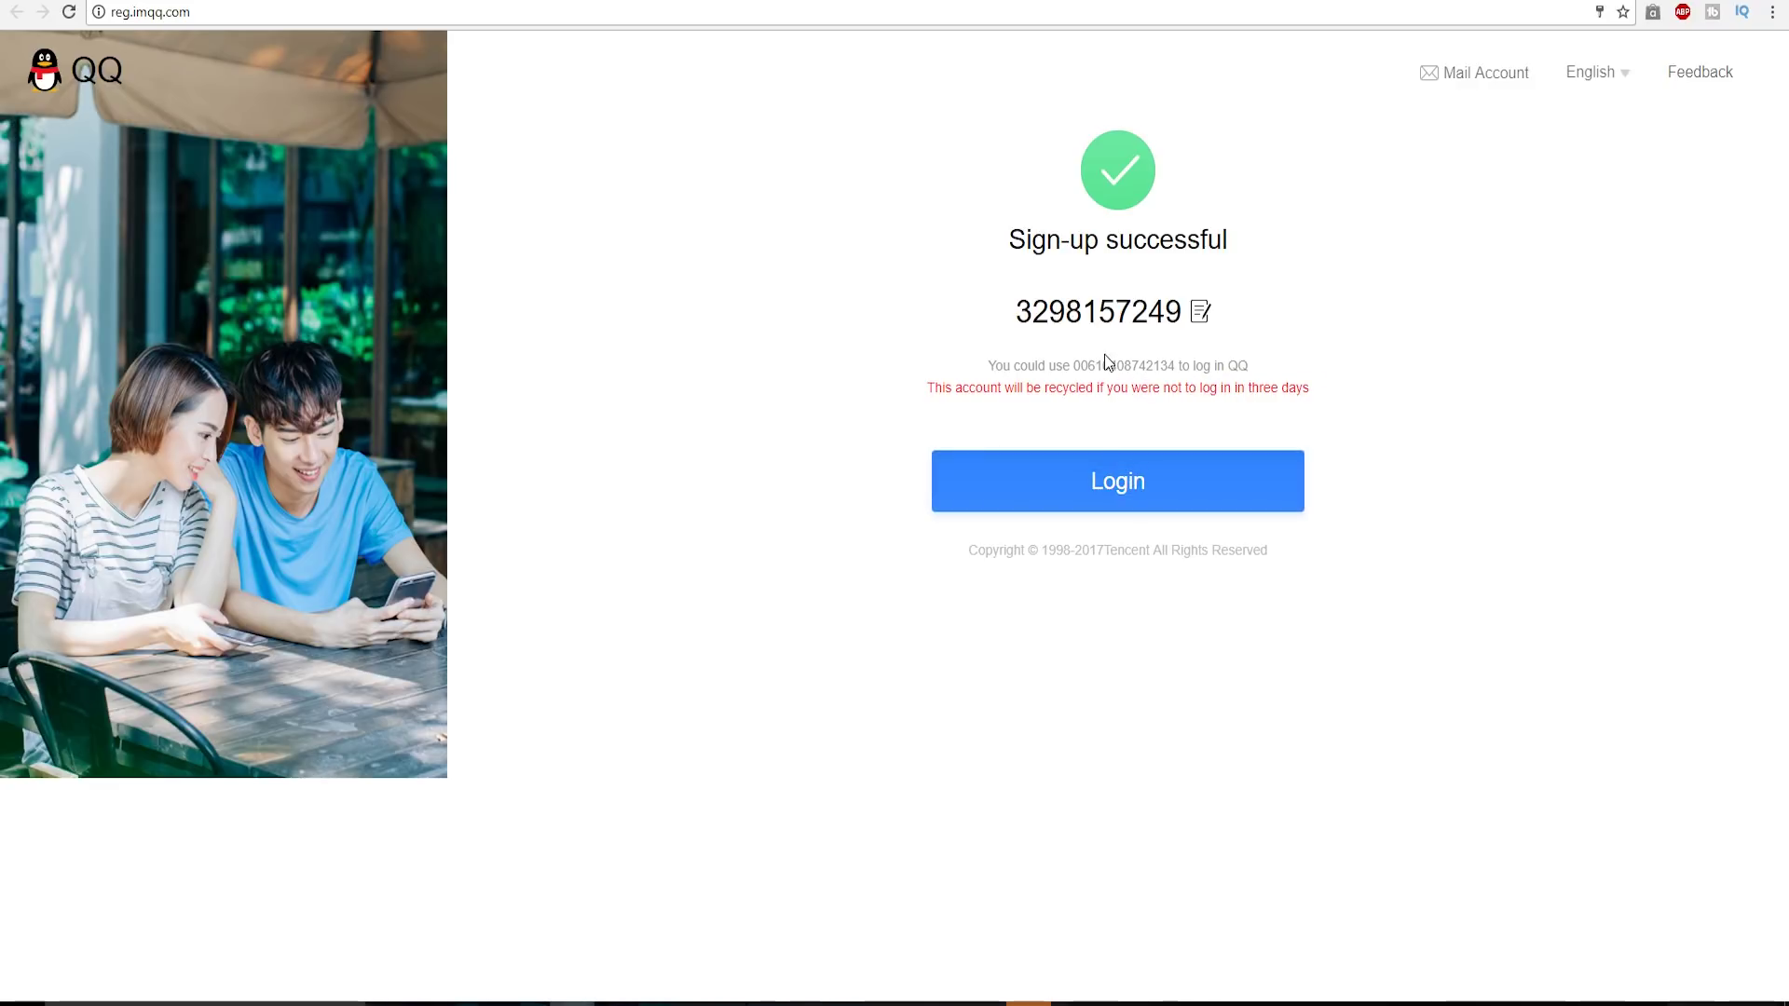
mouse_move(1616, 73)
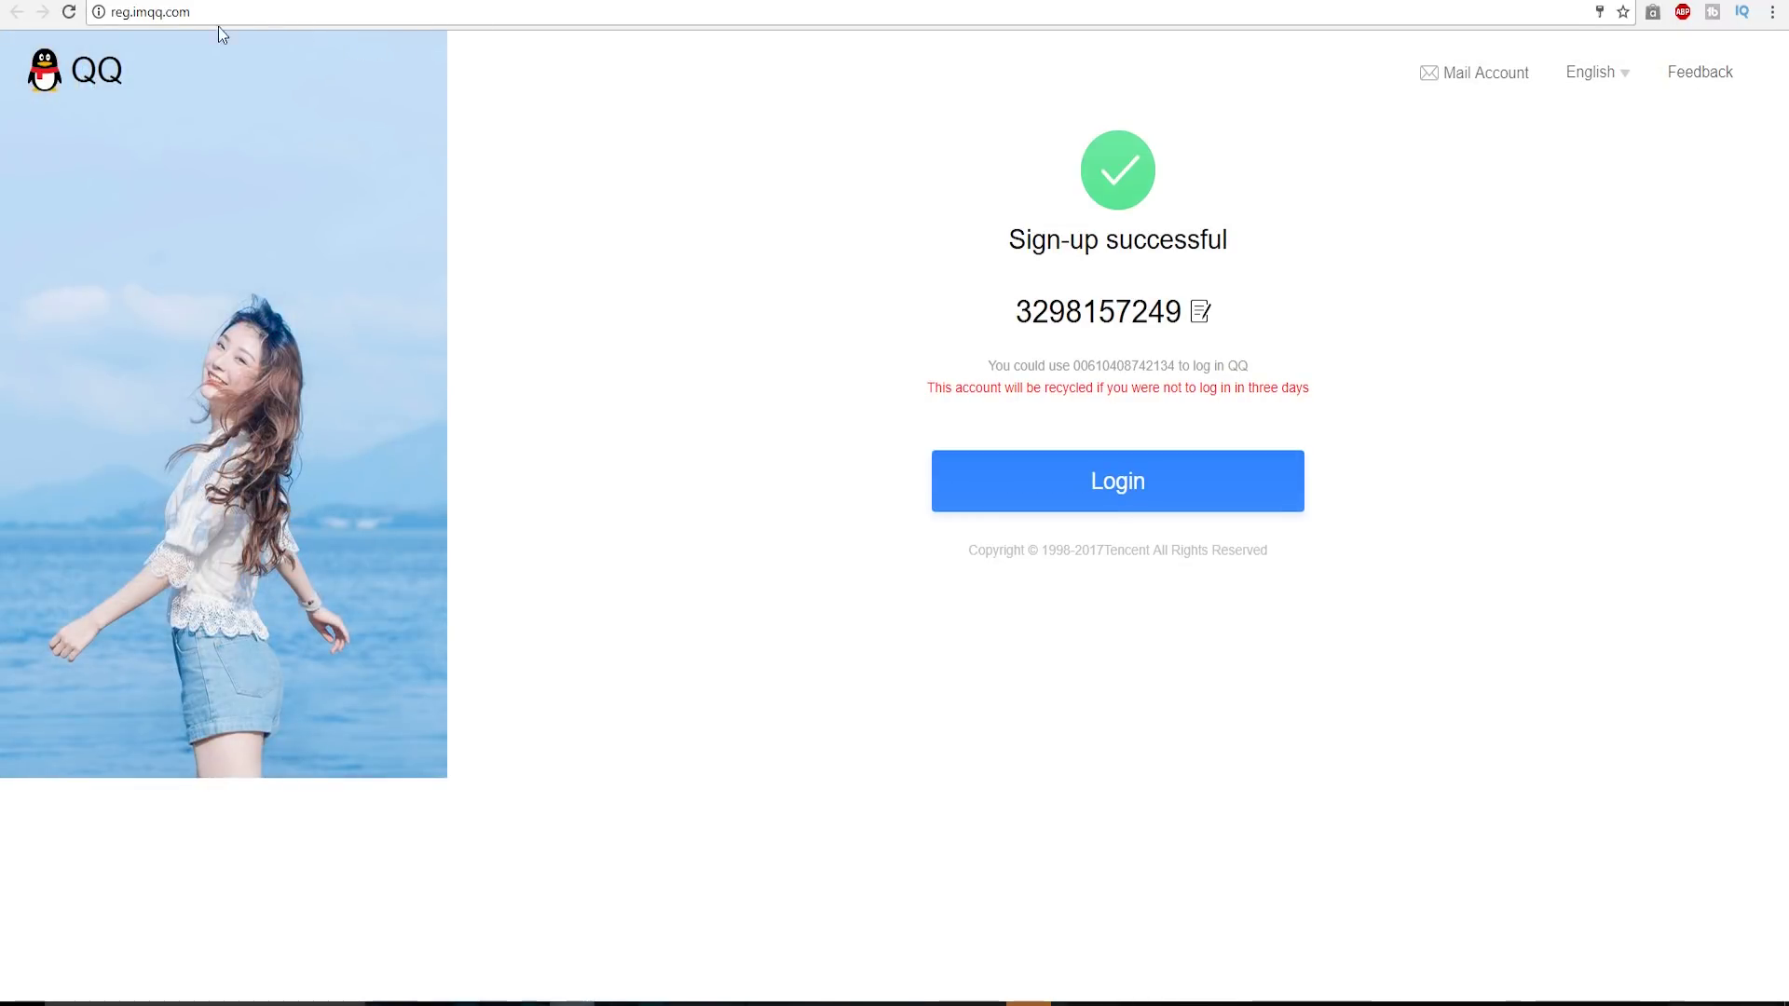
- Go to mho.qq.com and translate the game site into English
left_click(193, 20)
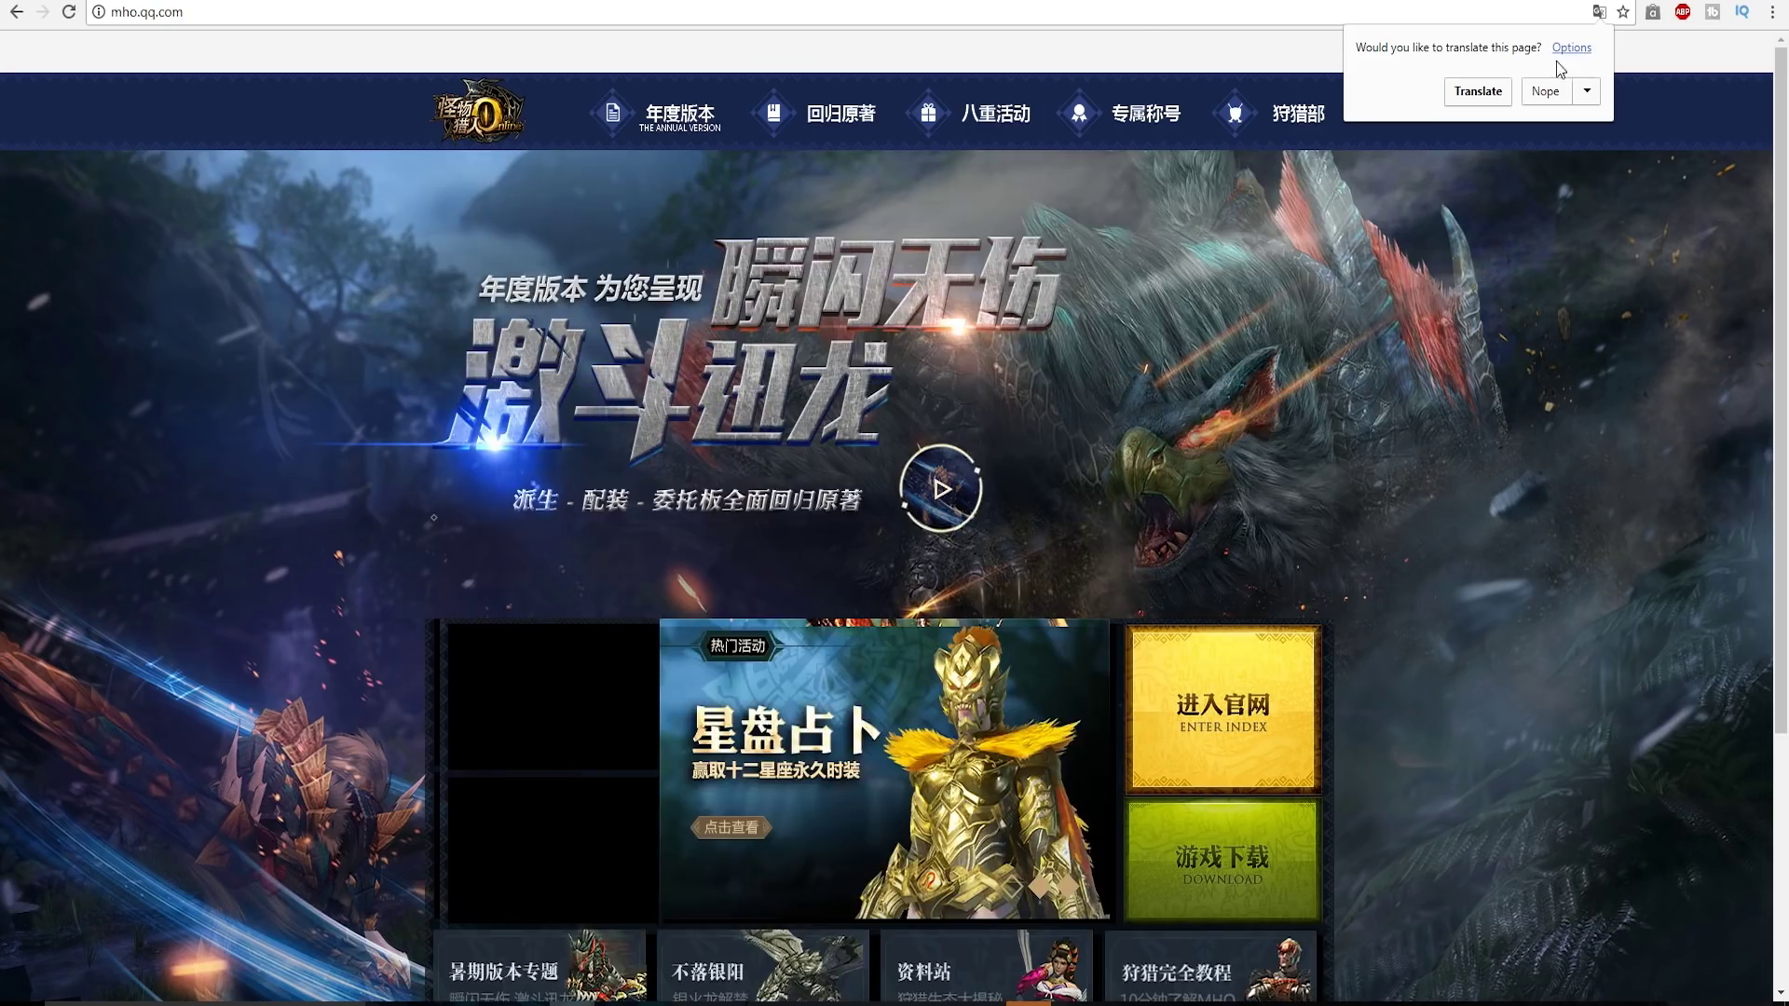
left_click(1478, 91)
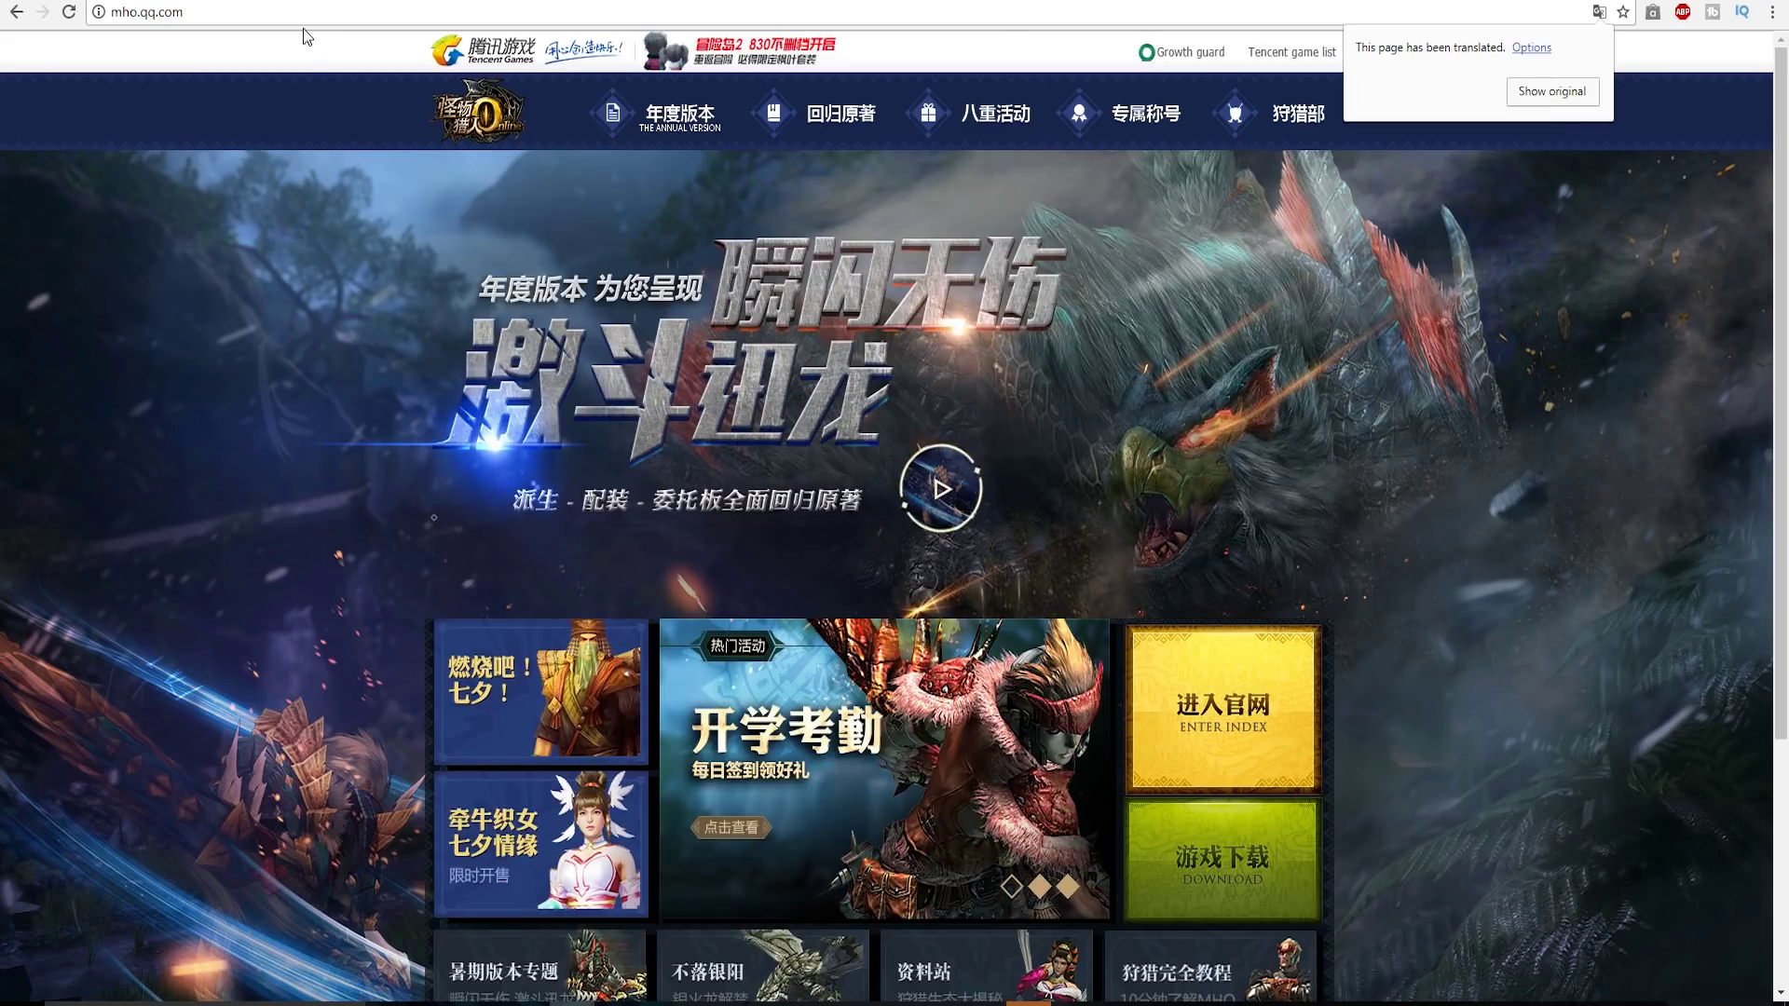
left_click(204, 11)
left_click_drag(204, 12, 105, 11)
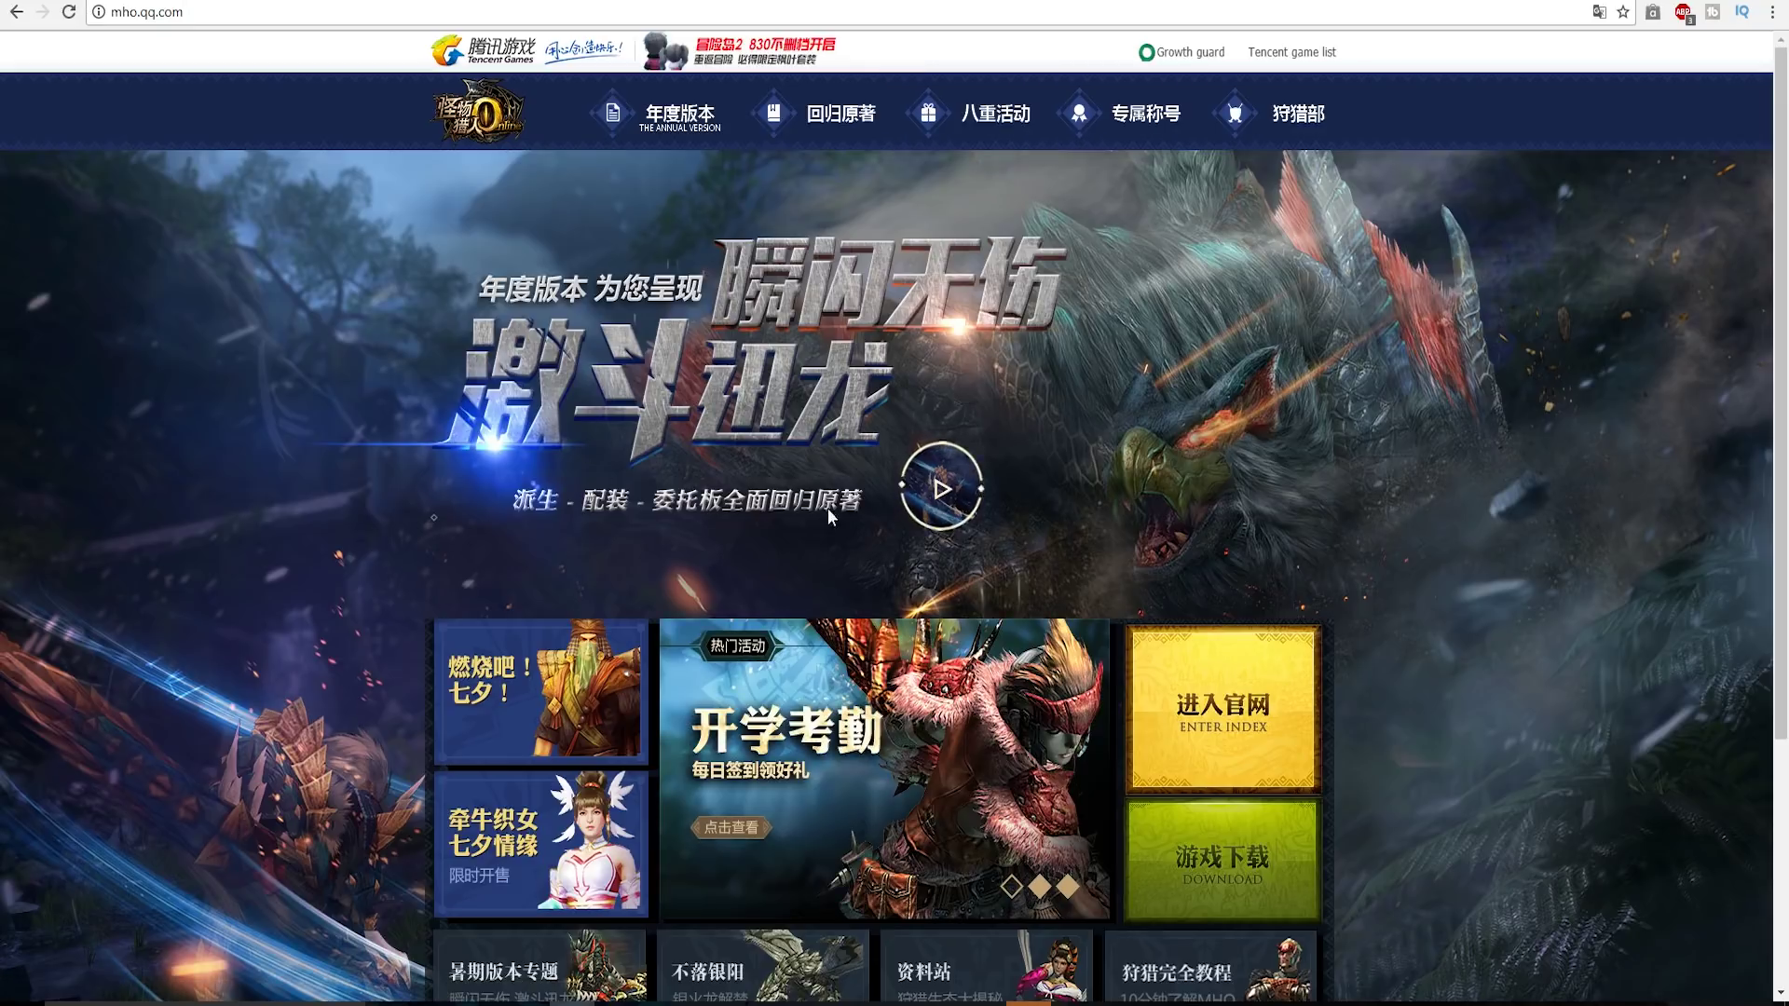
- Open the translated 游戏下载 page, then download and run the Exclusive dedicated downloader
scroll(1025, 615, "down", 1)
left_click(1203, 724)
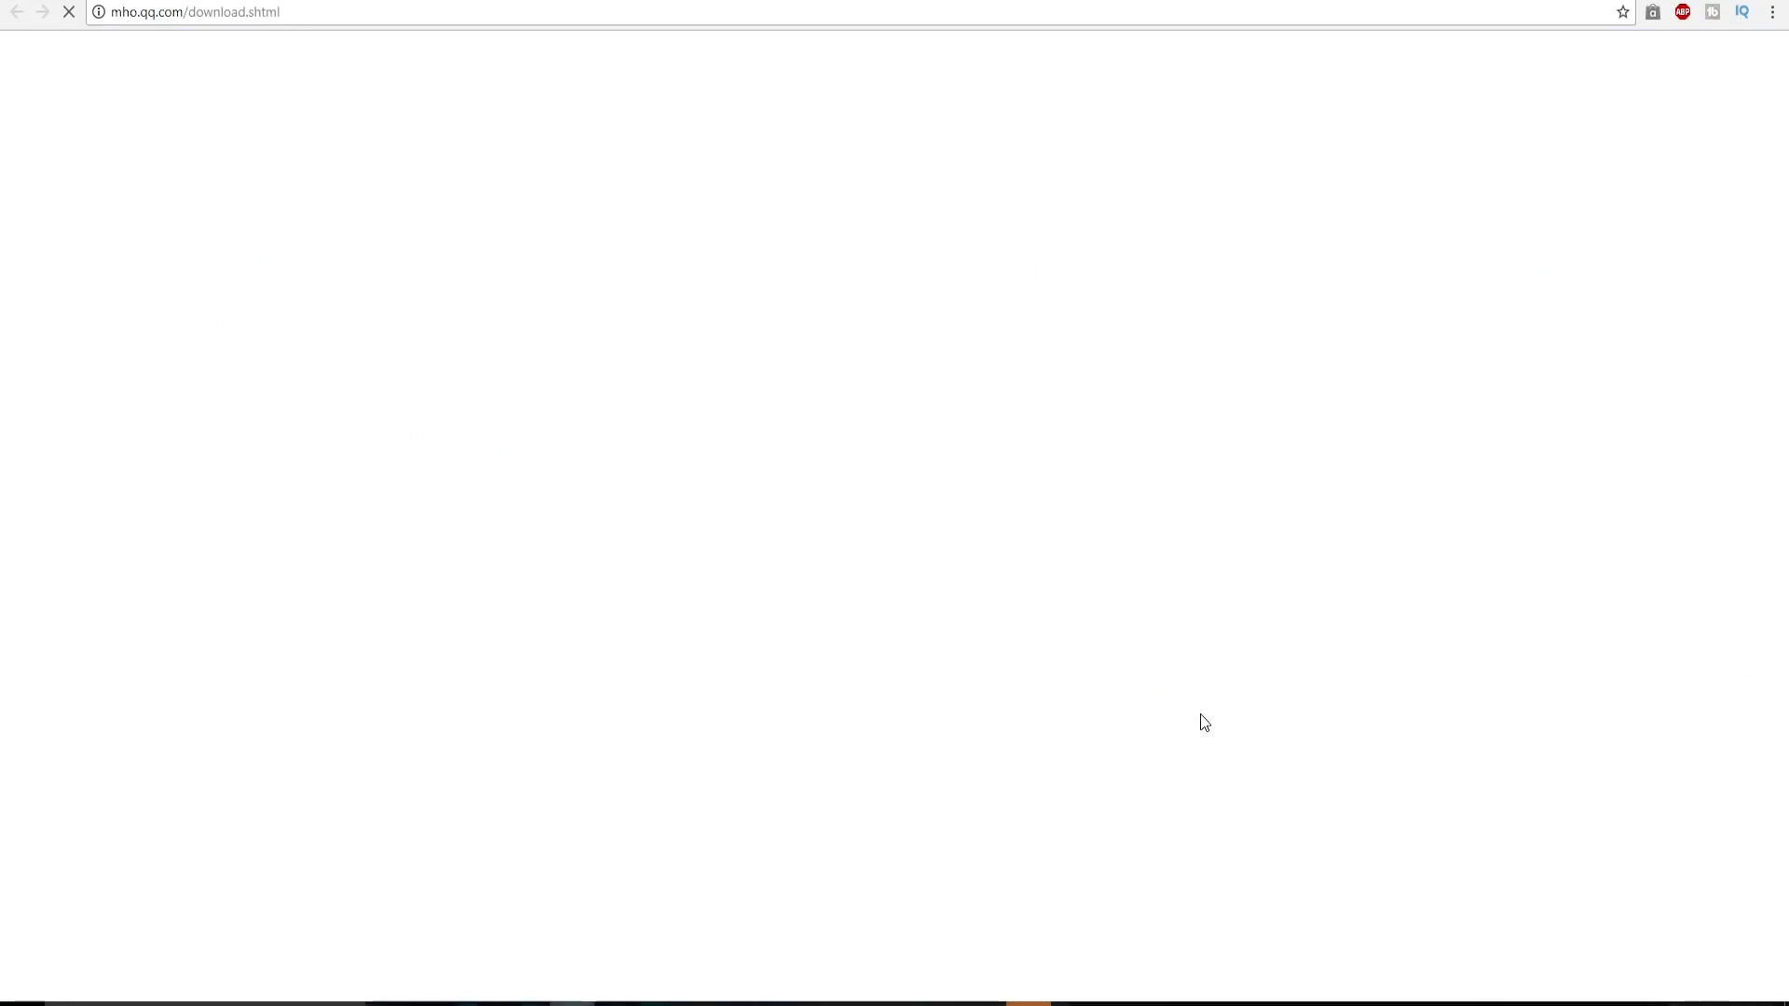
left_click(1472, 90)
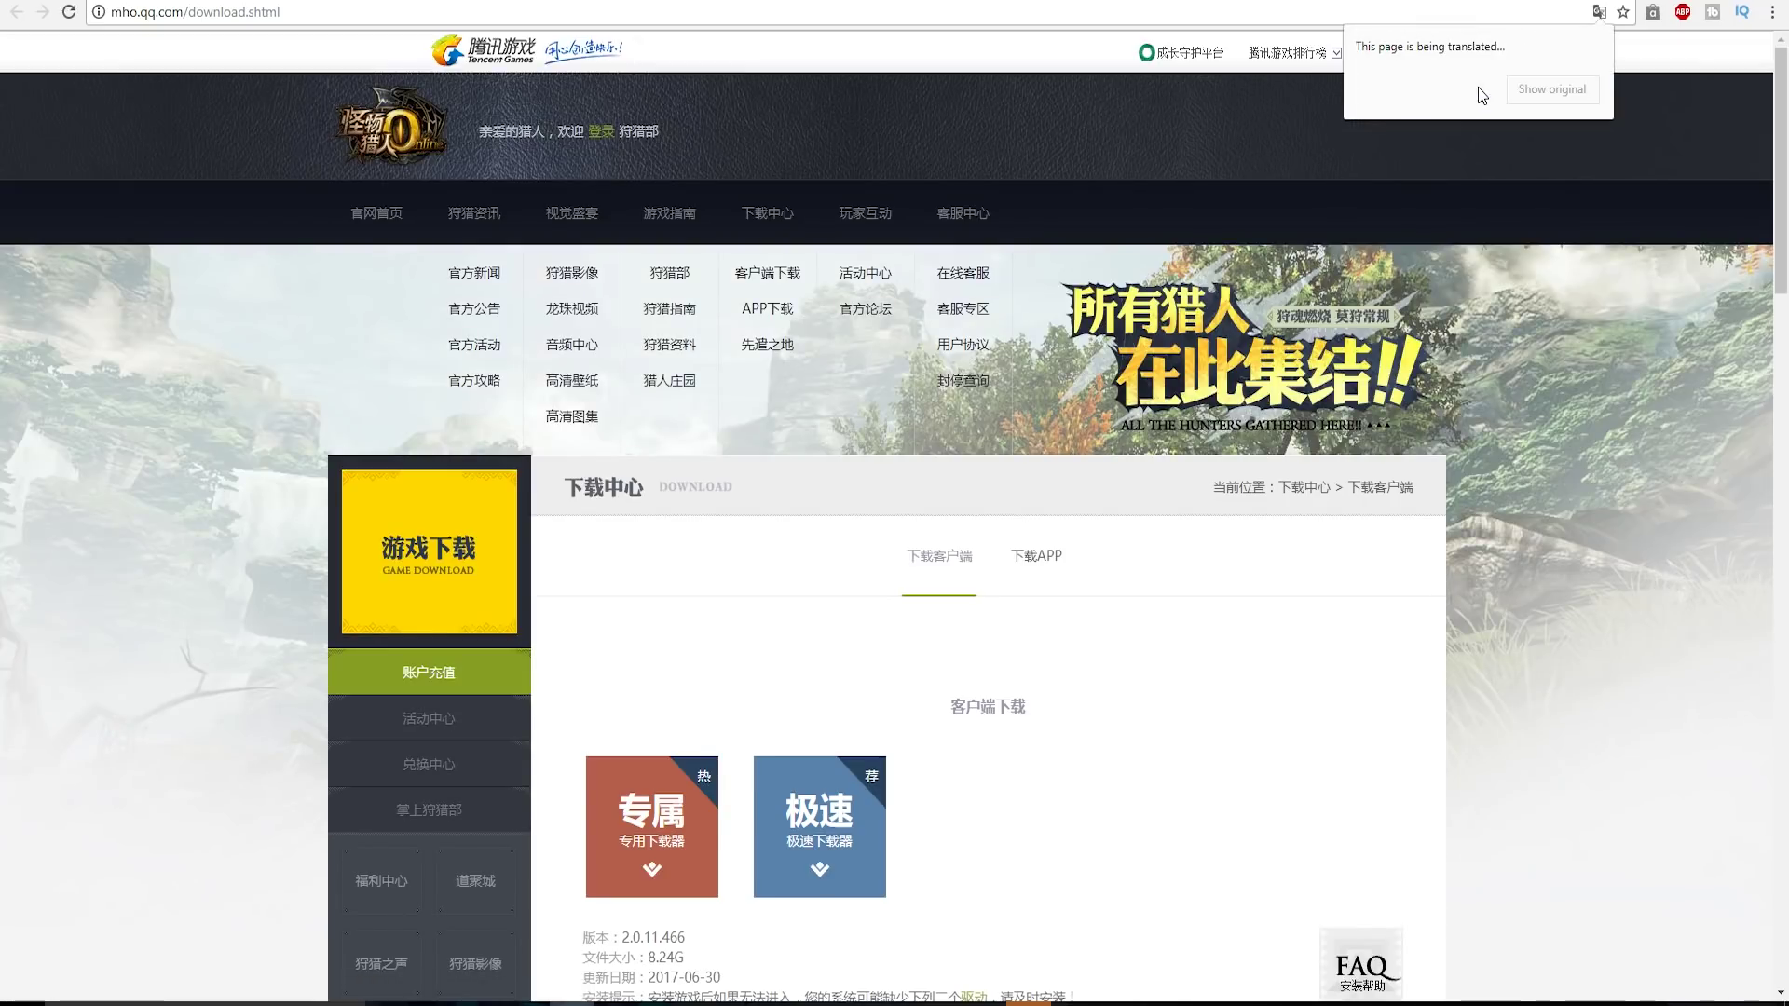
scroll(1184, 601, "down", 3)
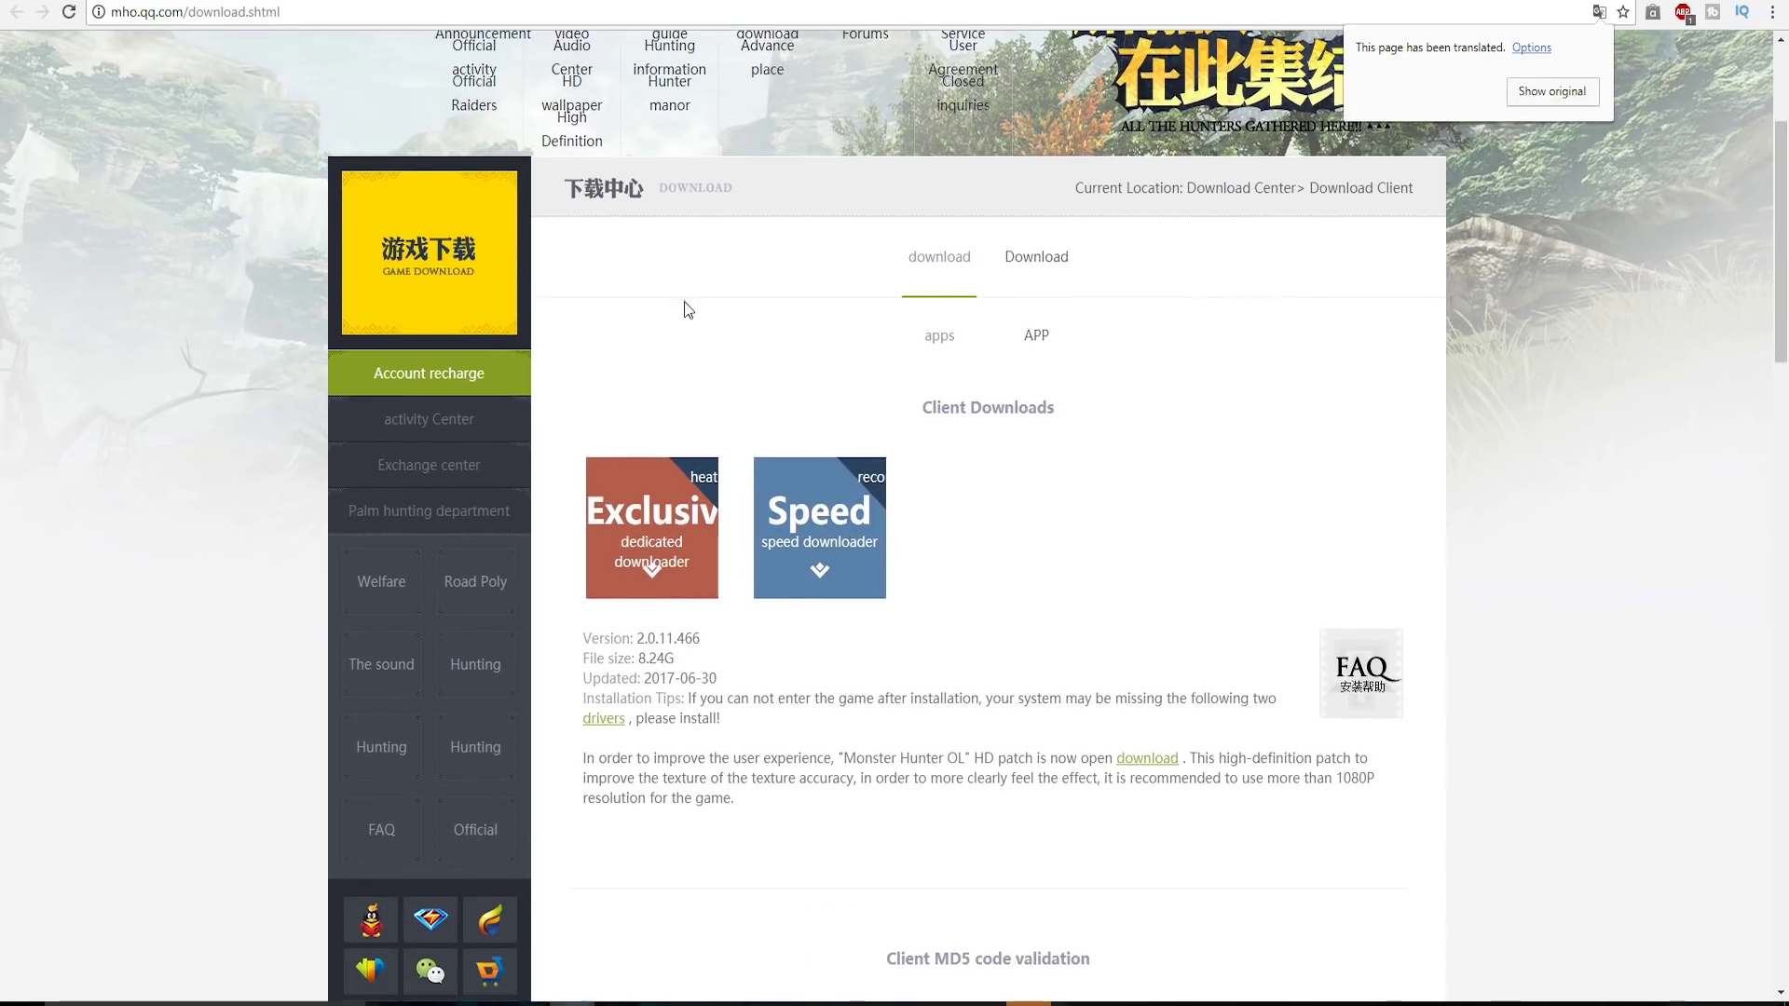
left_click(673, 531)
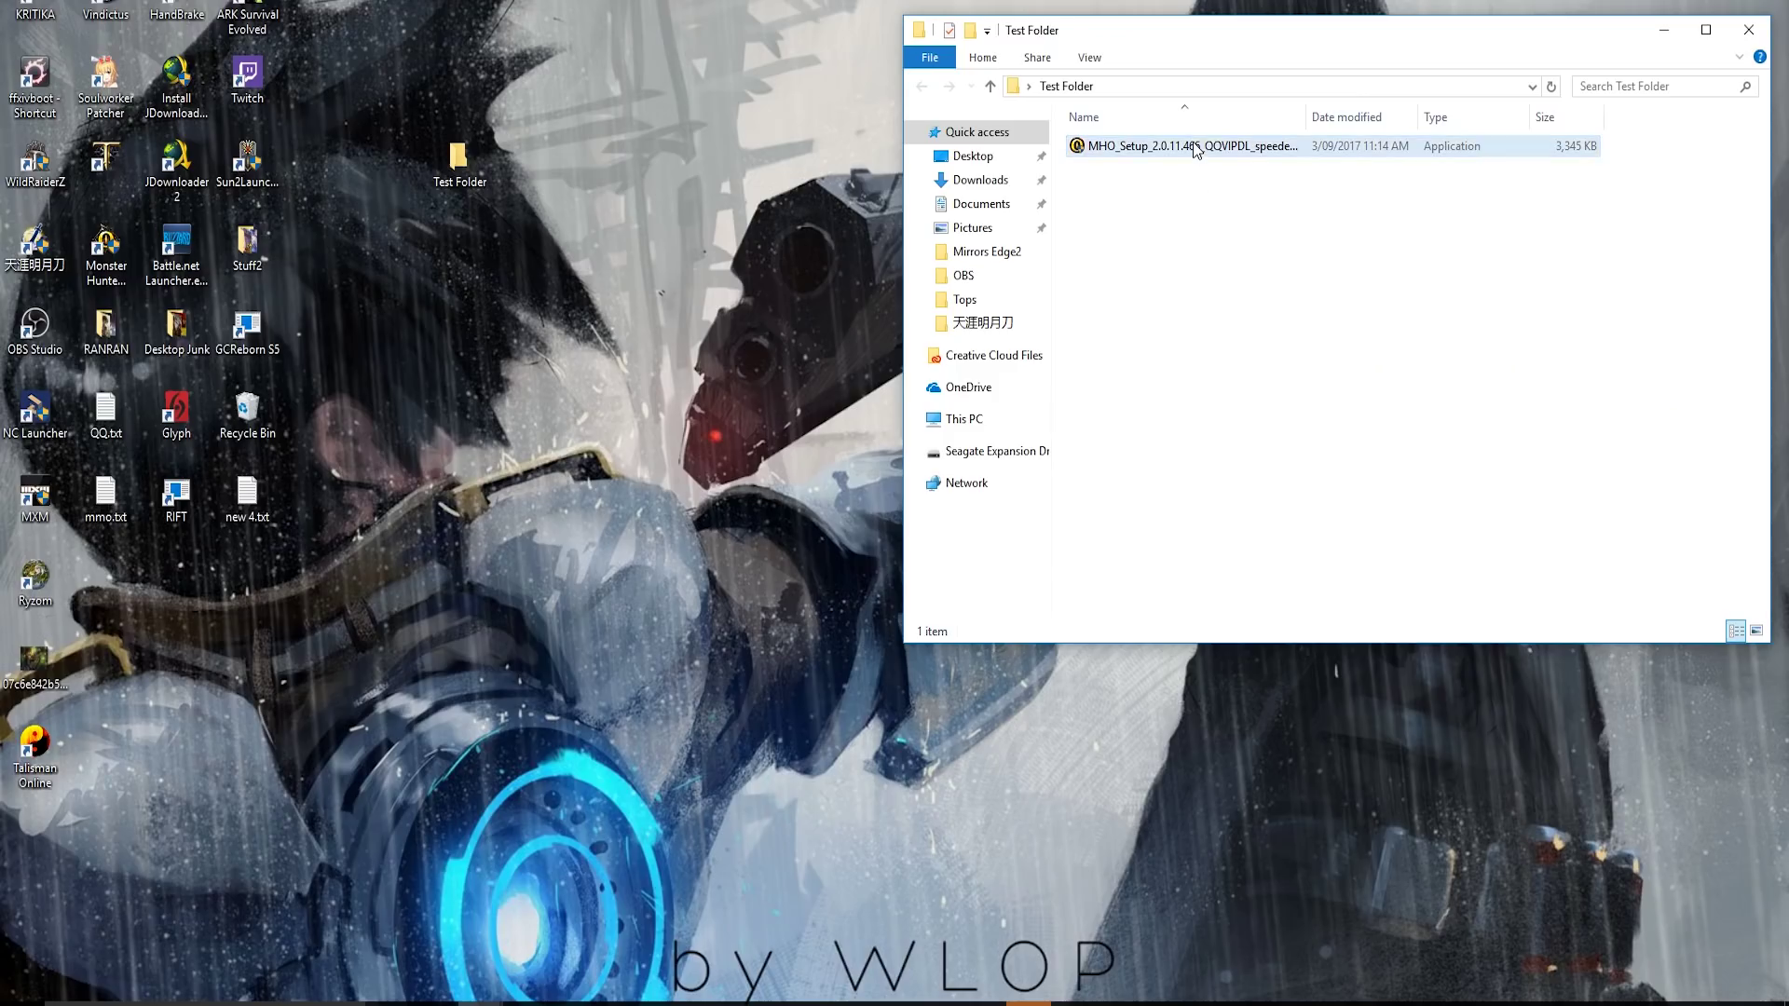
double_click(1193, 142)
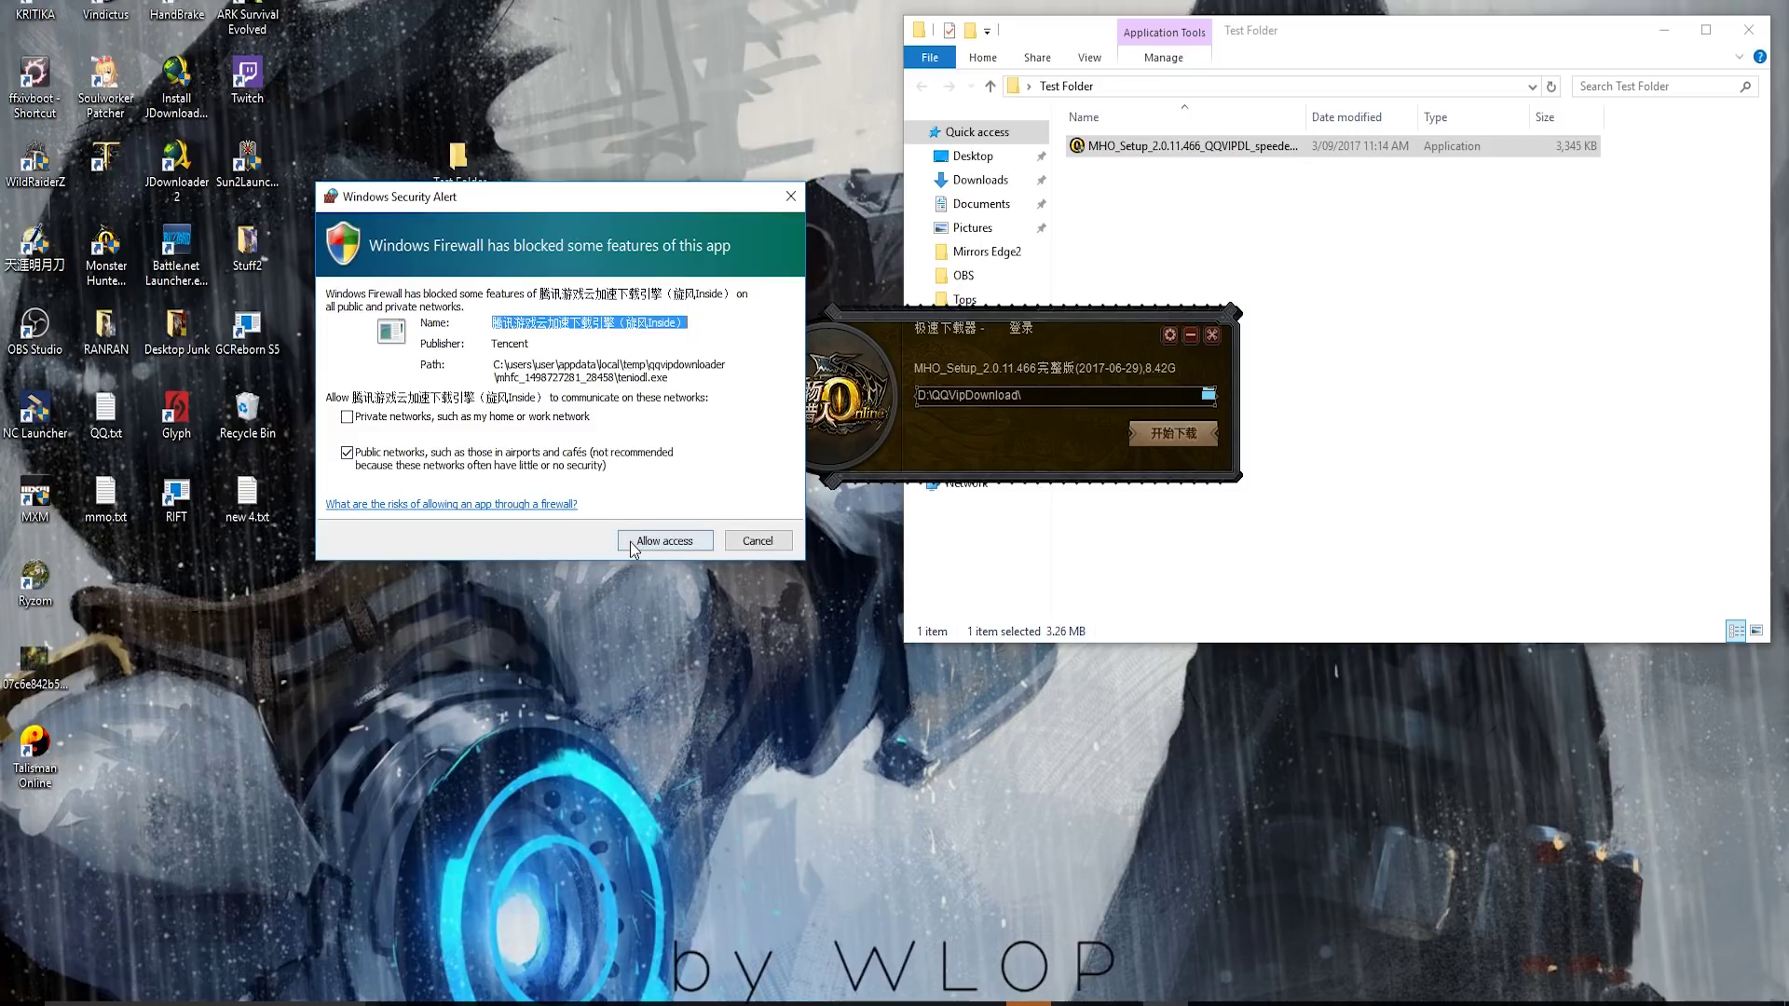
- Allow the speed downloader through the firewall and keep its default download path
left_click(663, 542)
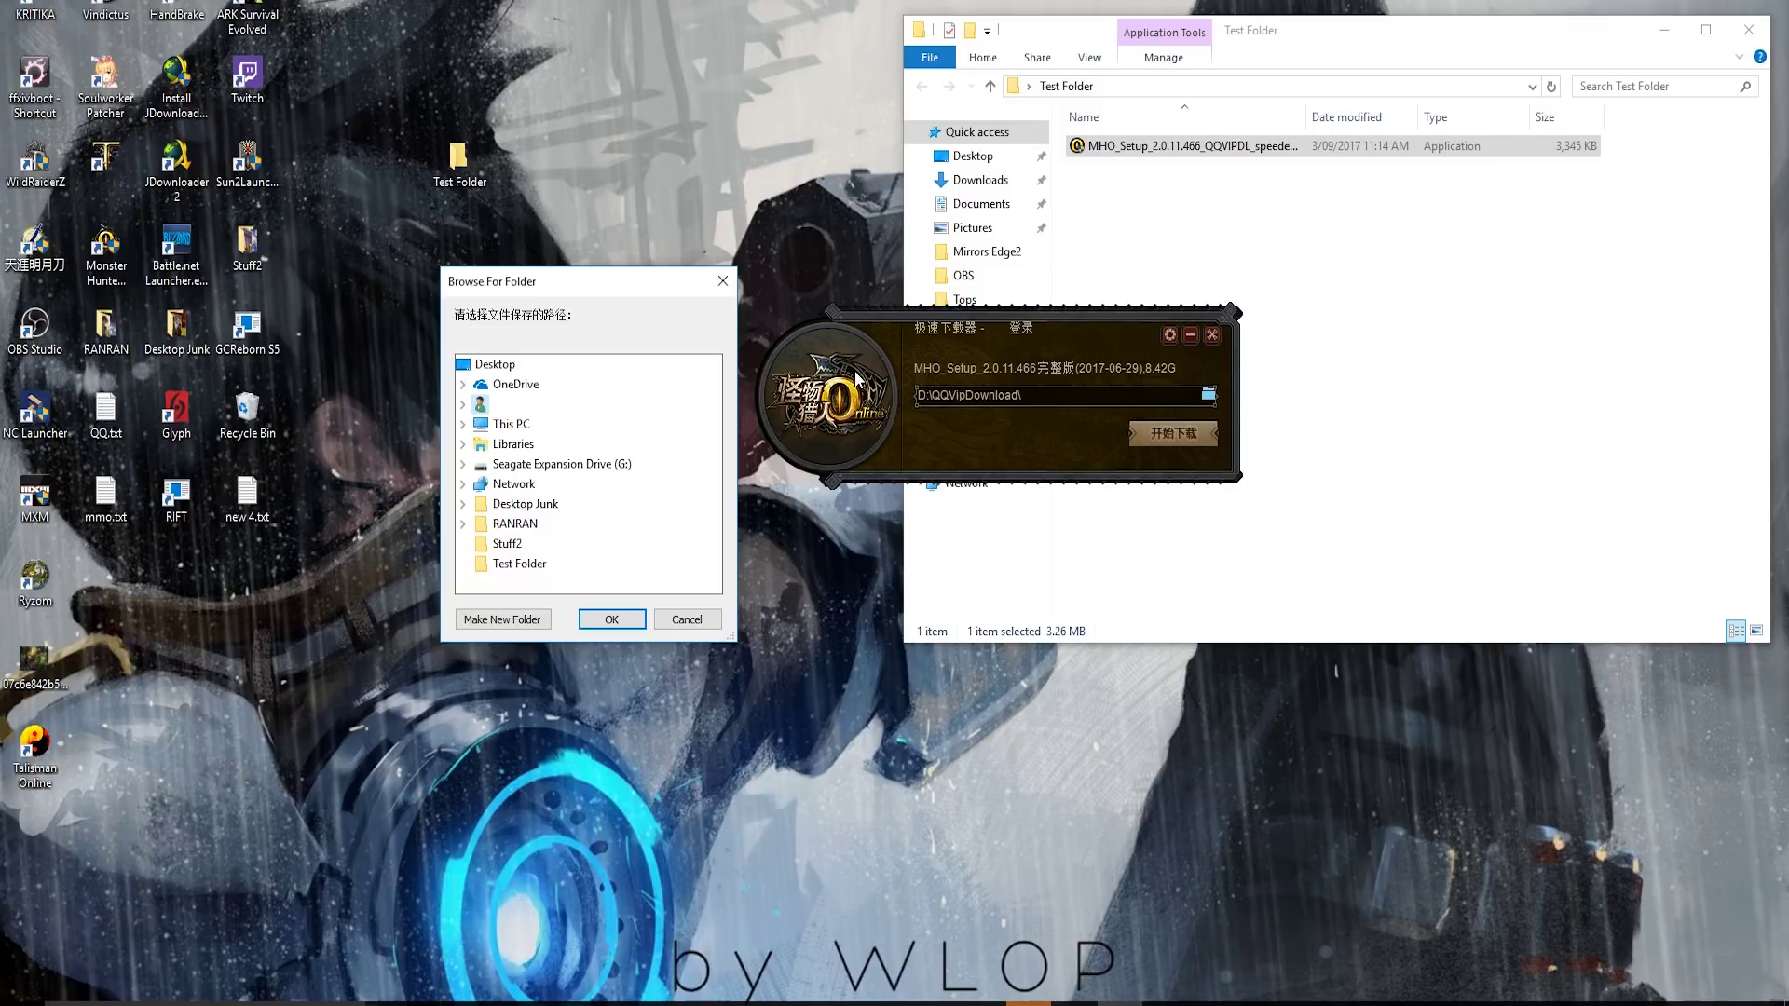
key("Escape")
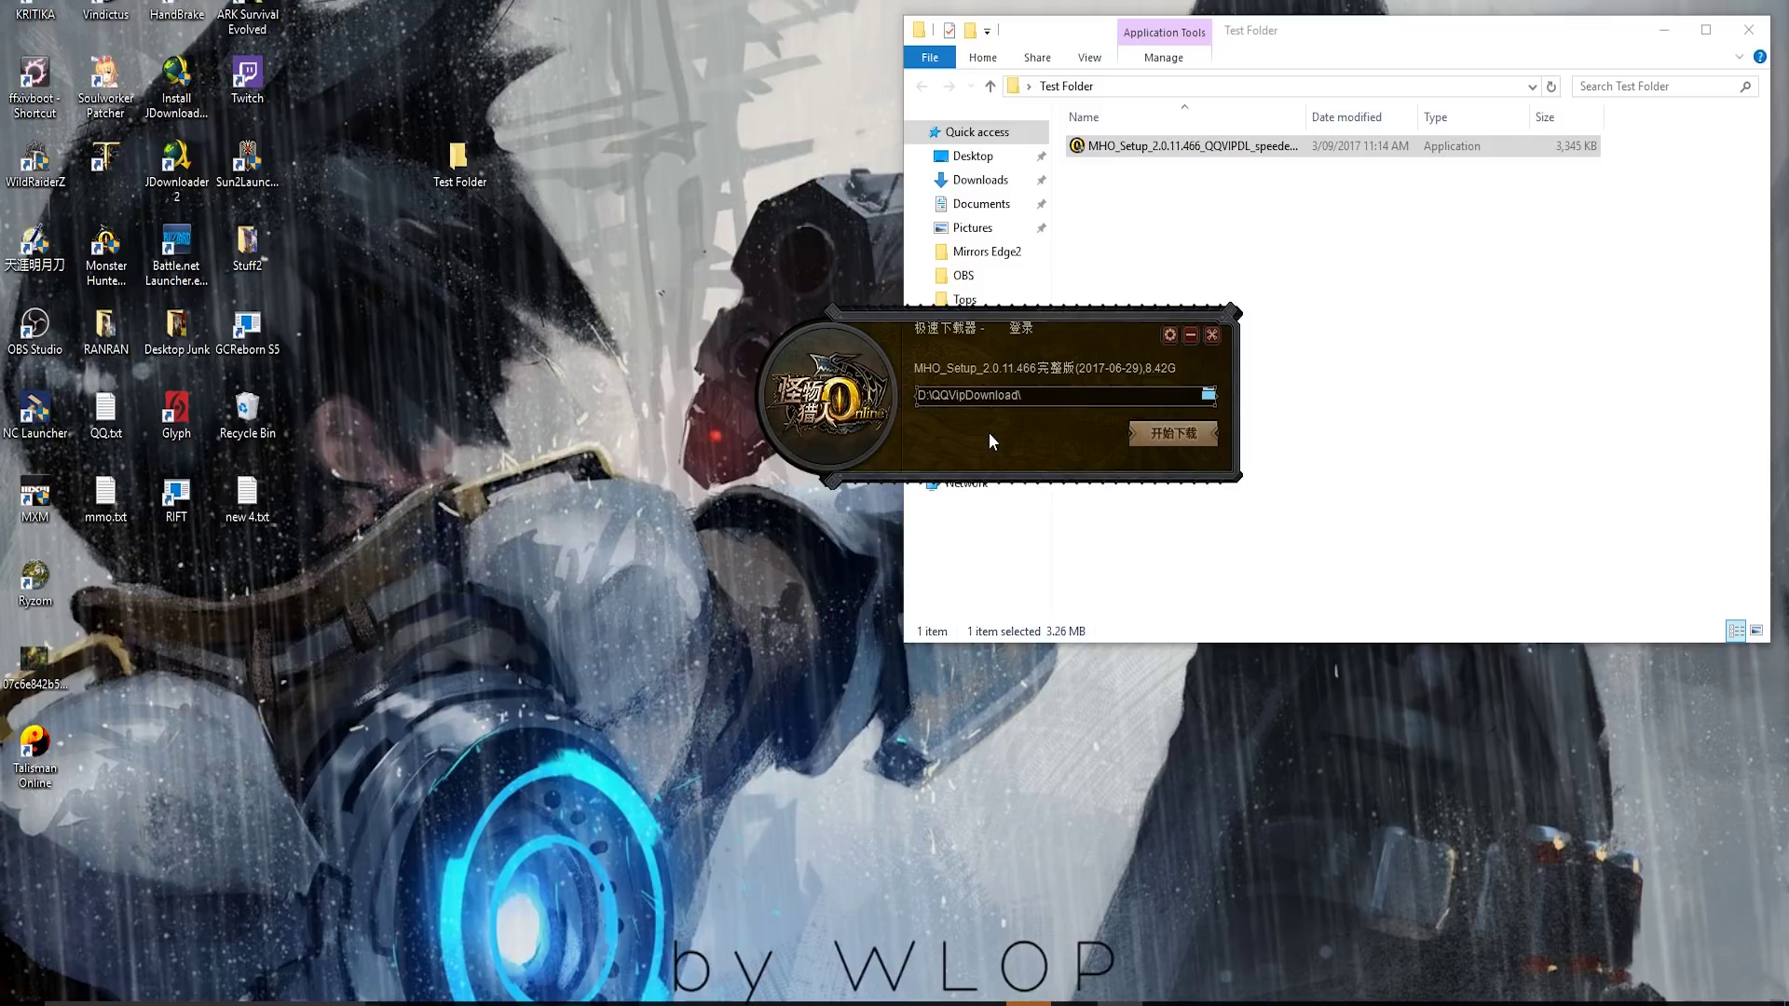
left_click_drag(999, 332, 669, 337)
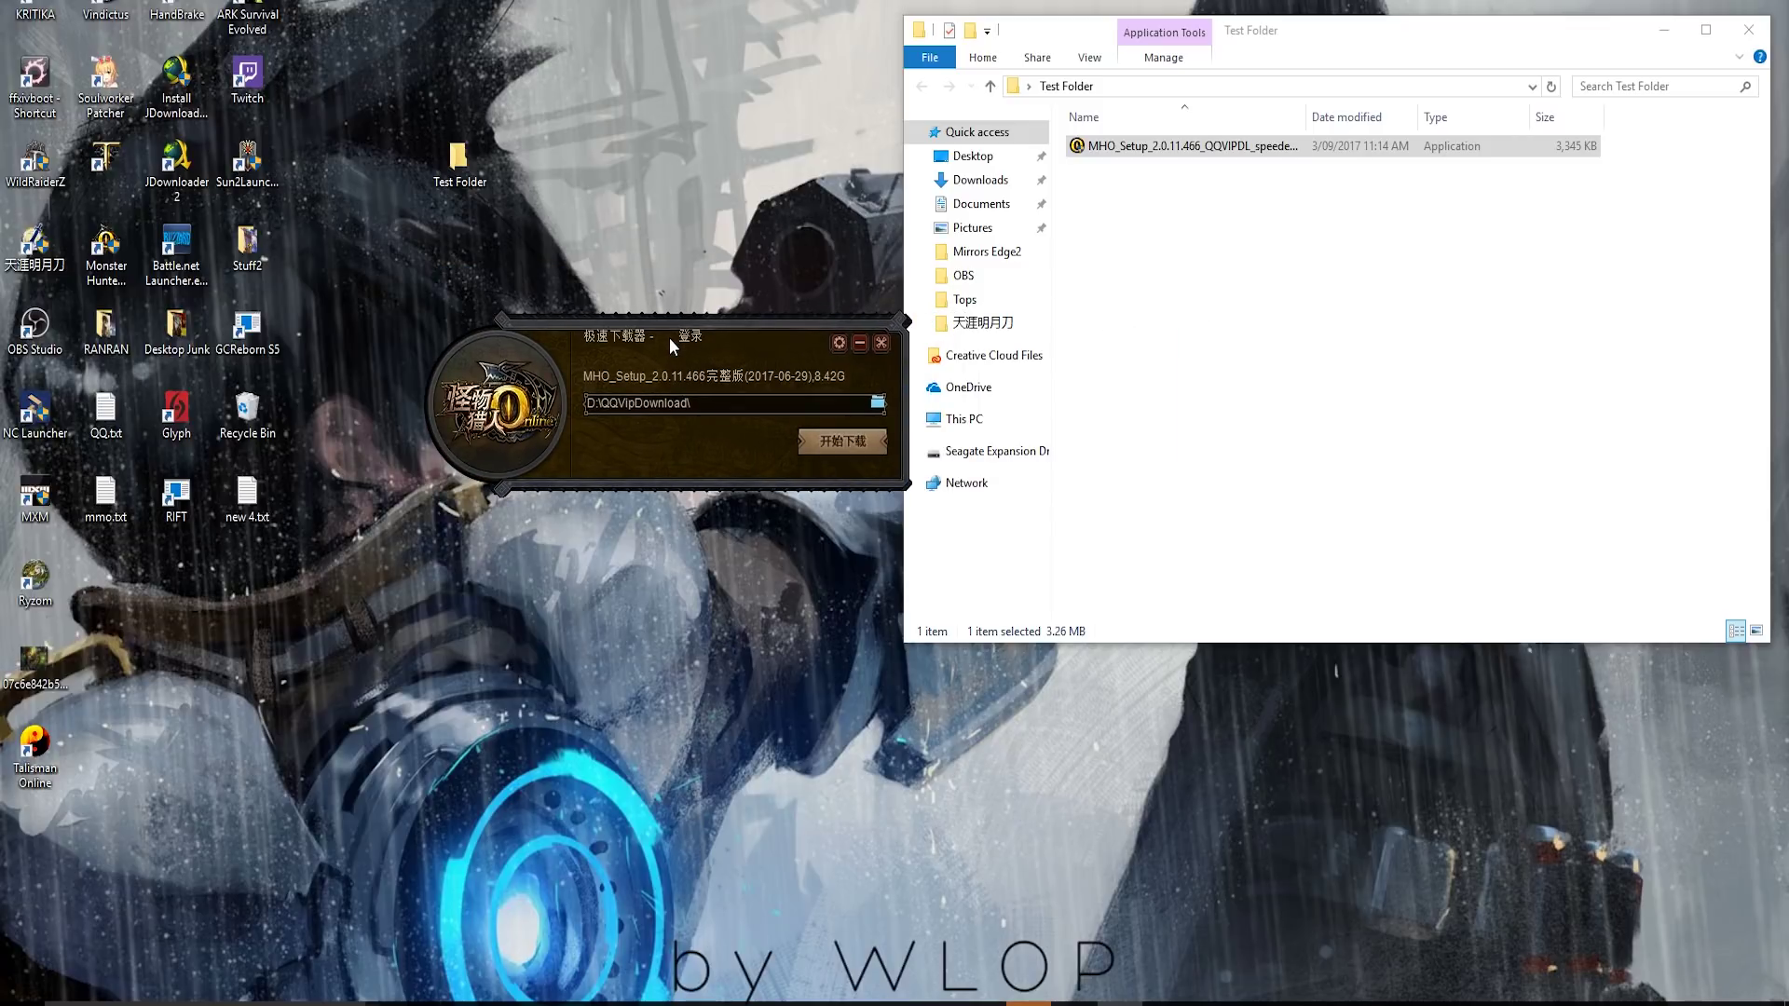
- Browse File Explorer to the Battle.net folder on the DATA (D:) drive beside the downloader
left_click(1178, 295)
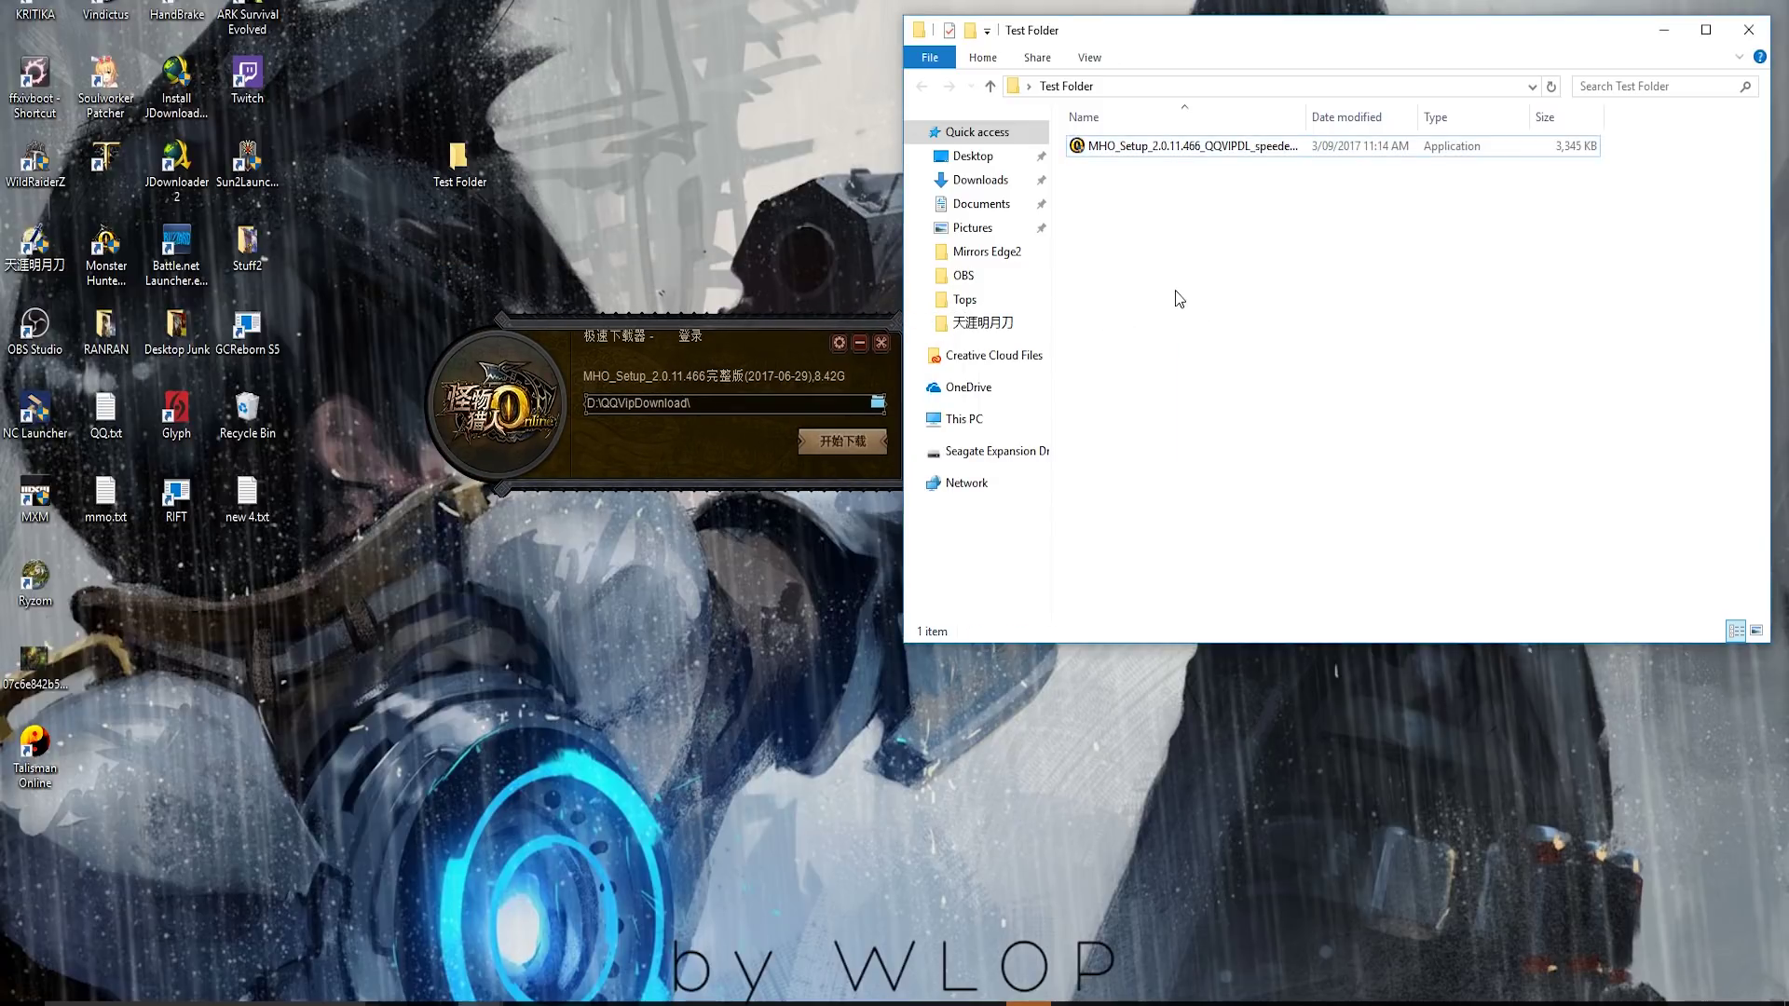
left_click(960, 420)
double_click(1342, 369)
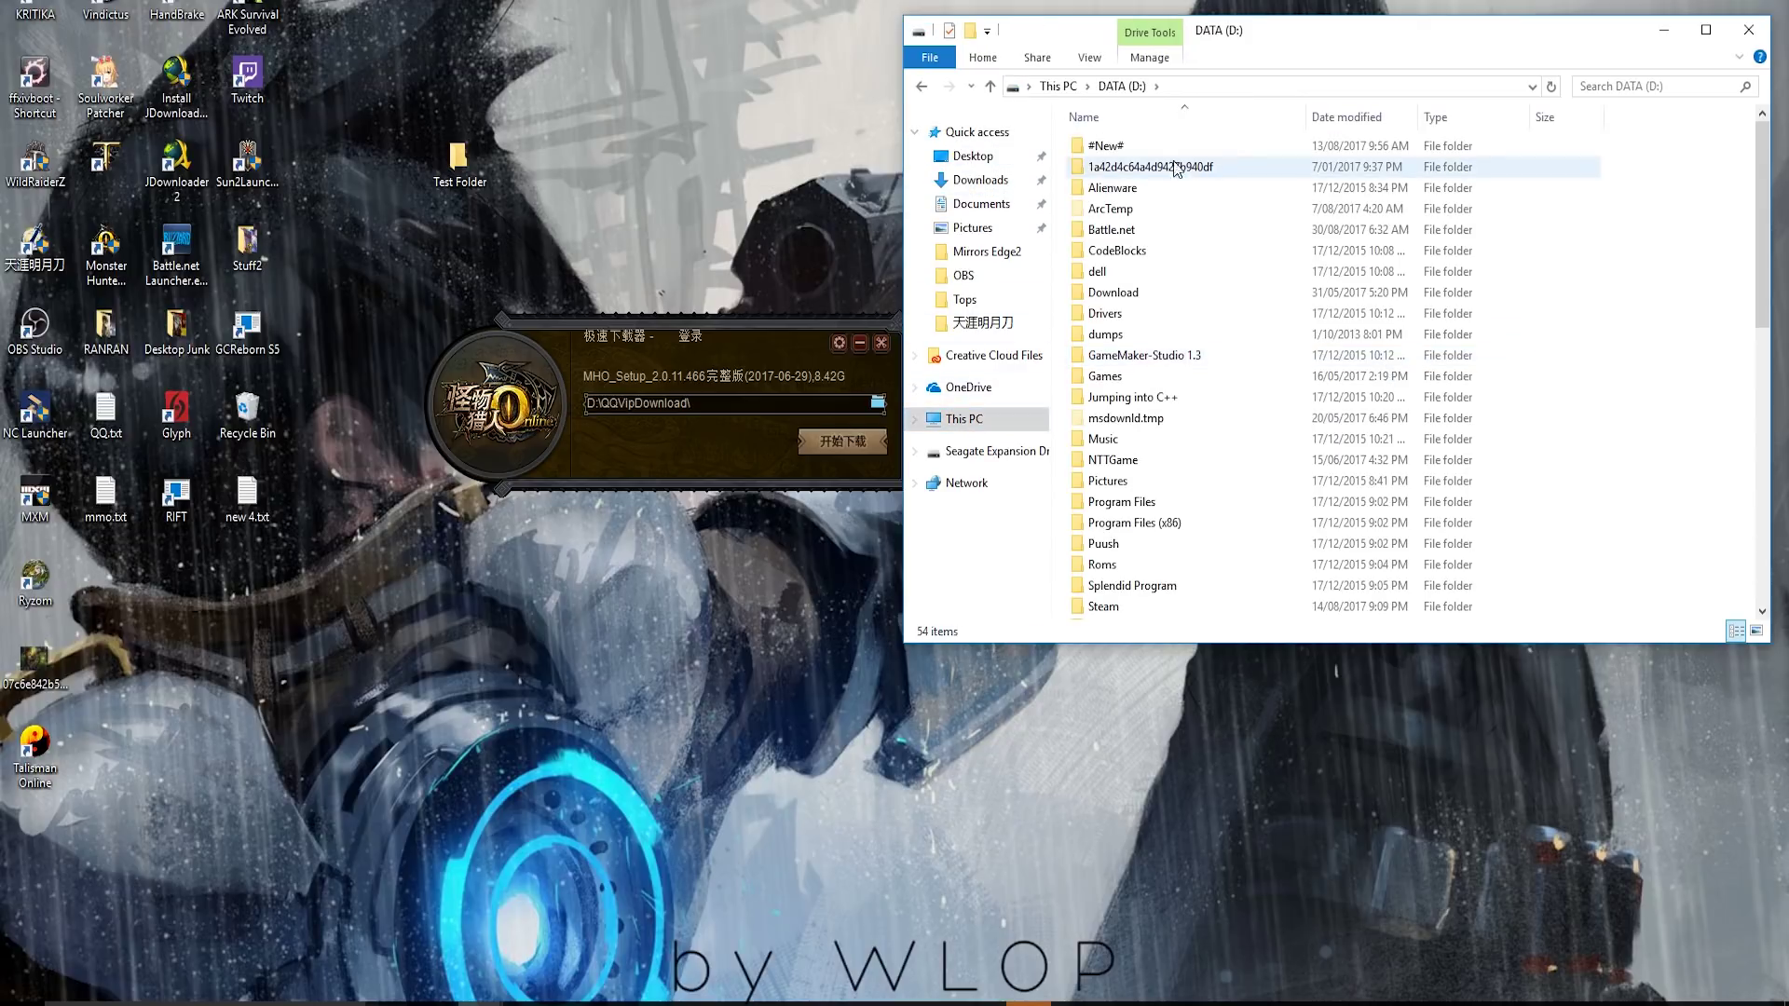
left_click(1121, 231)
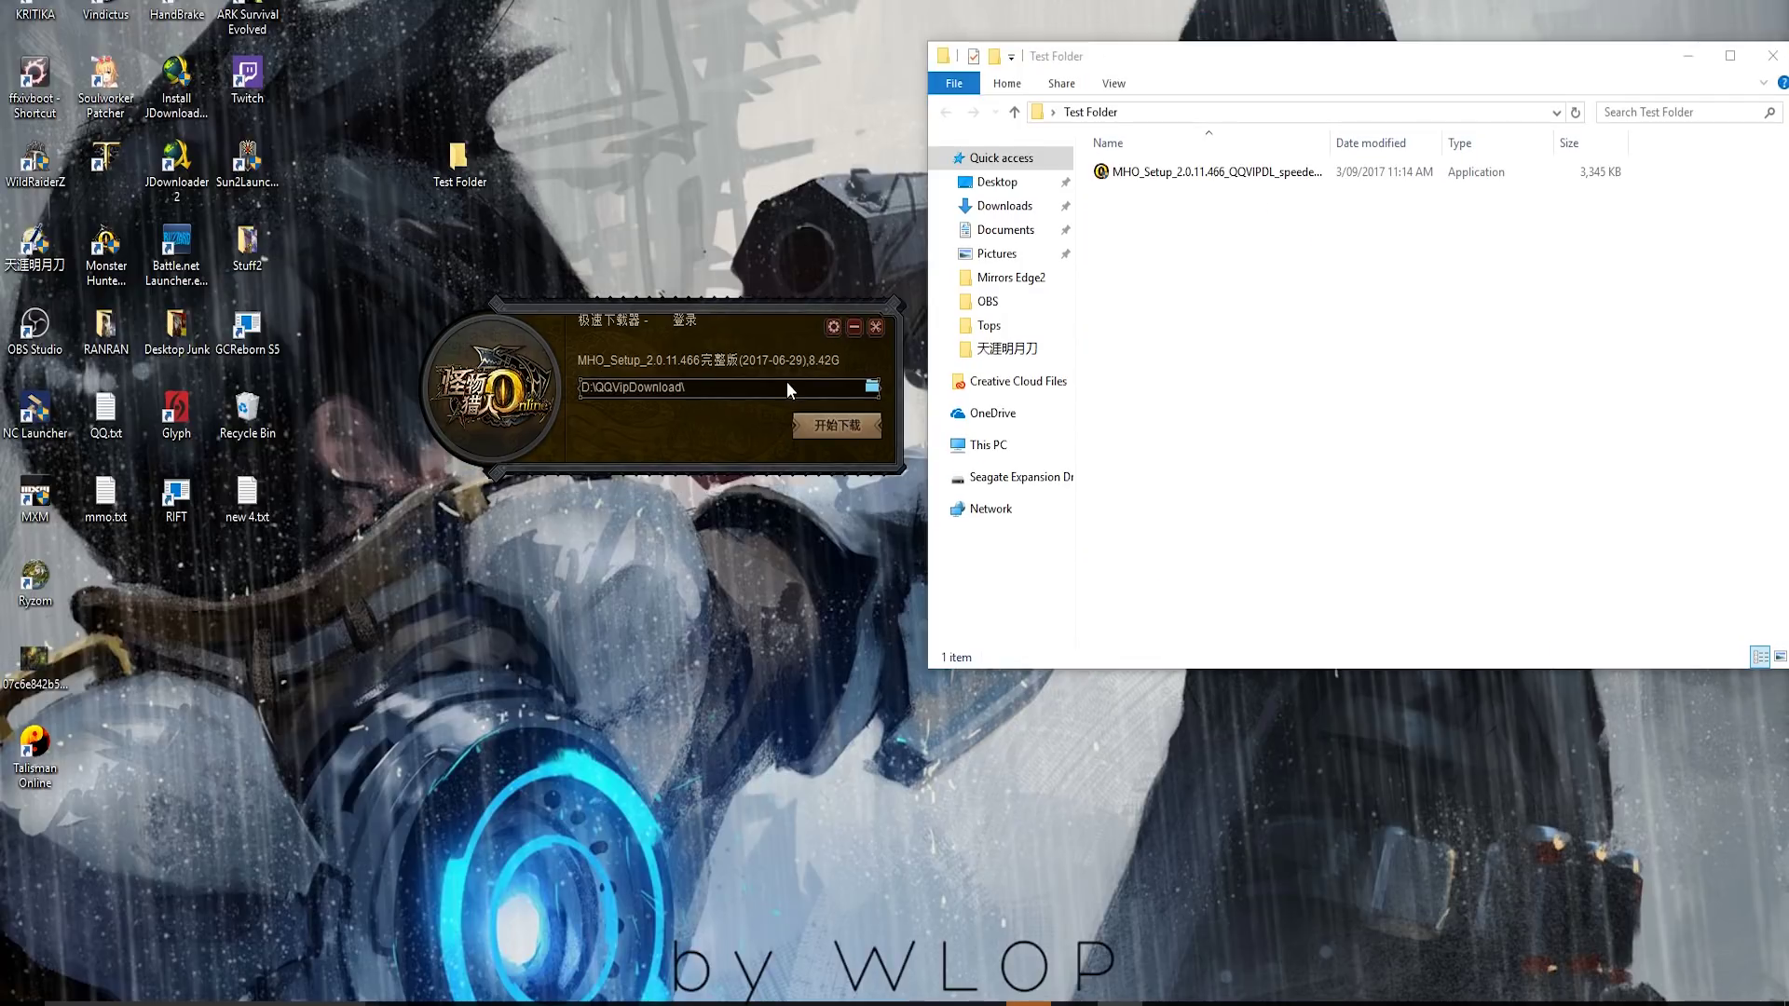
left_click_drag(742, 347, 1006, 317)
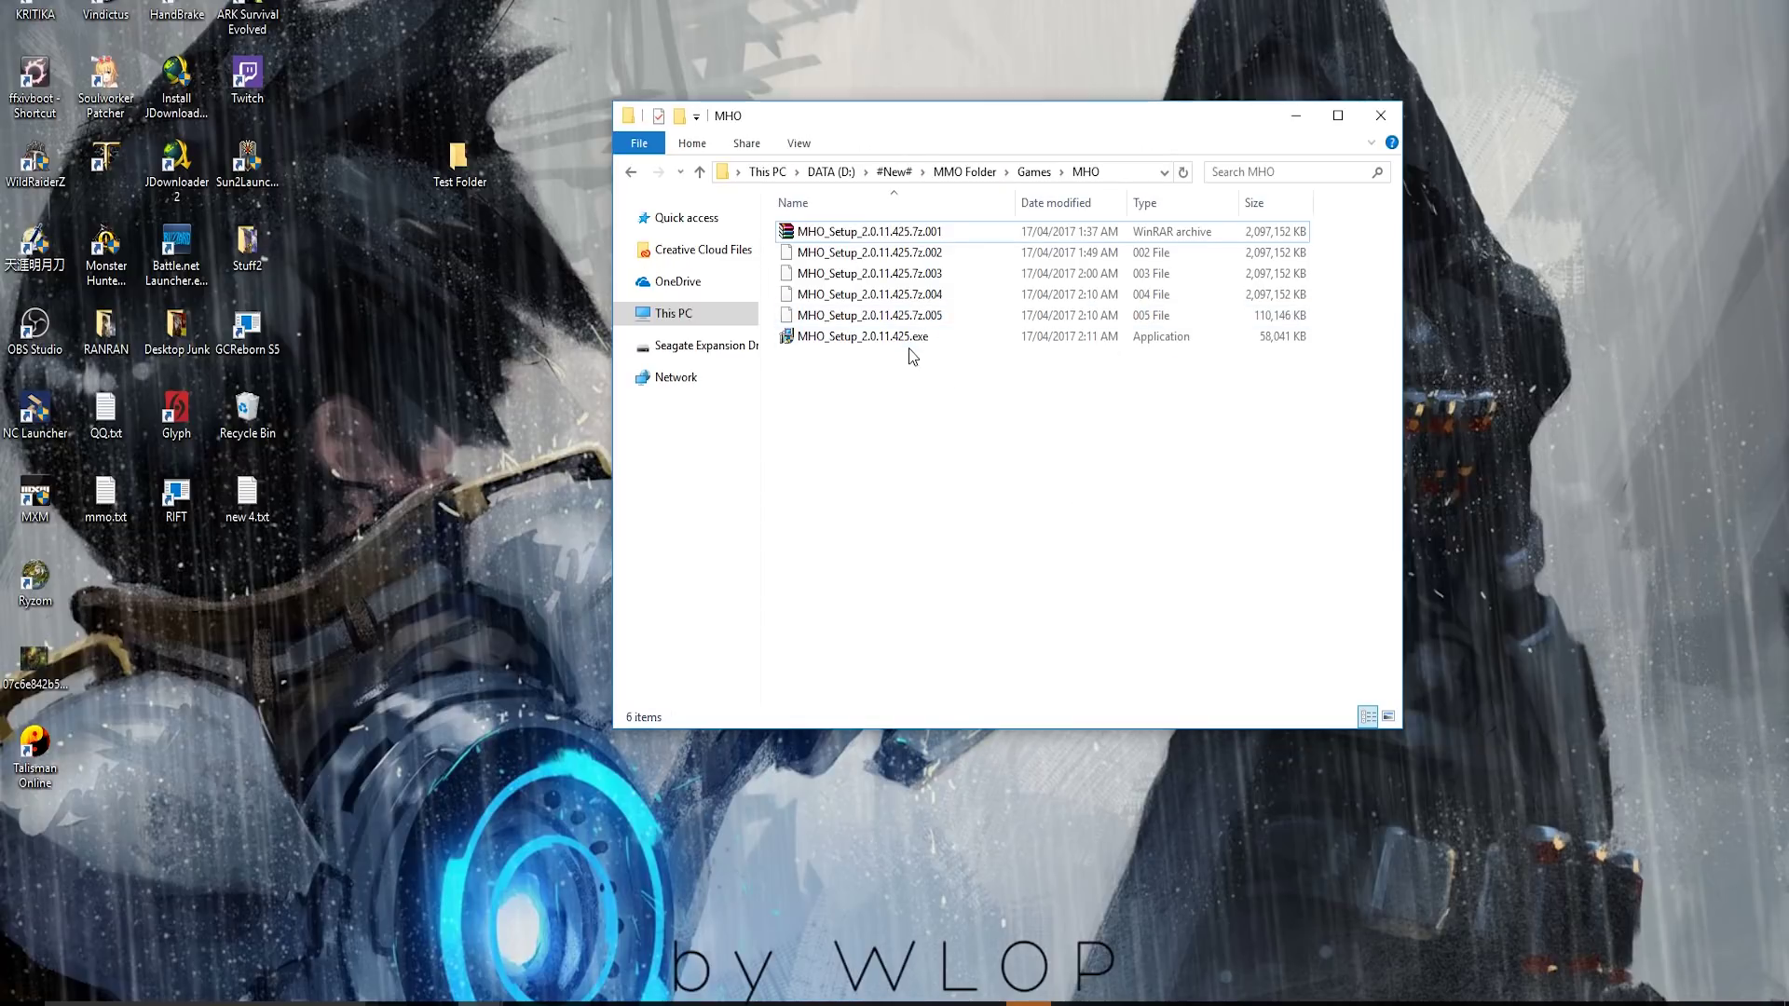
- Run MHO_Setup_2.0.11.425.exe from the MHO folder on D: and approve the UAC prompt
left_click(909, 337)
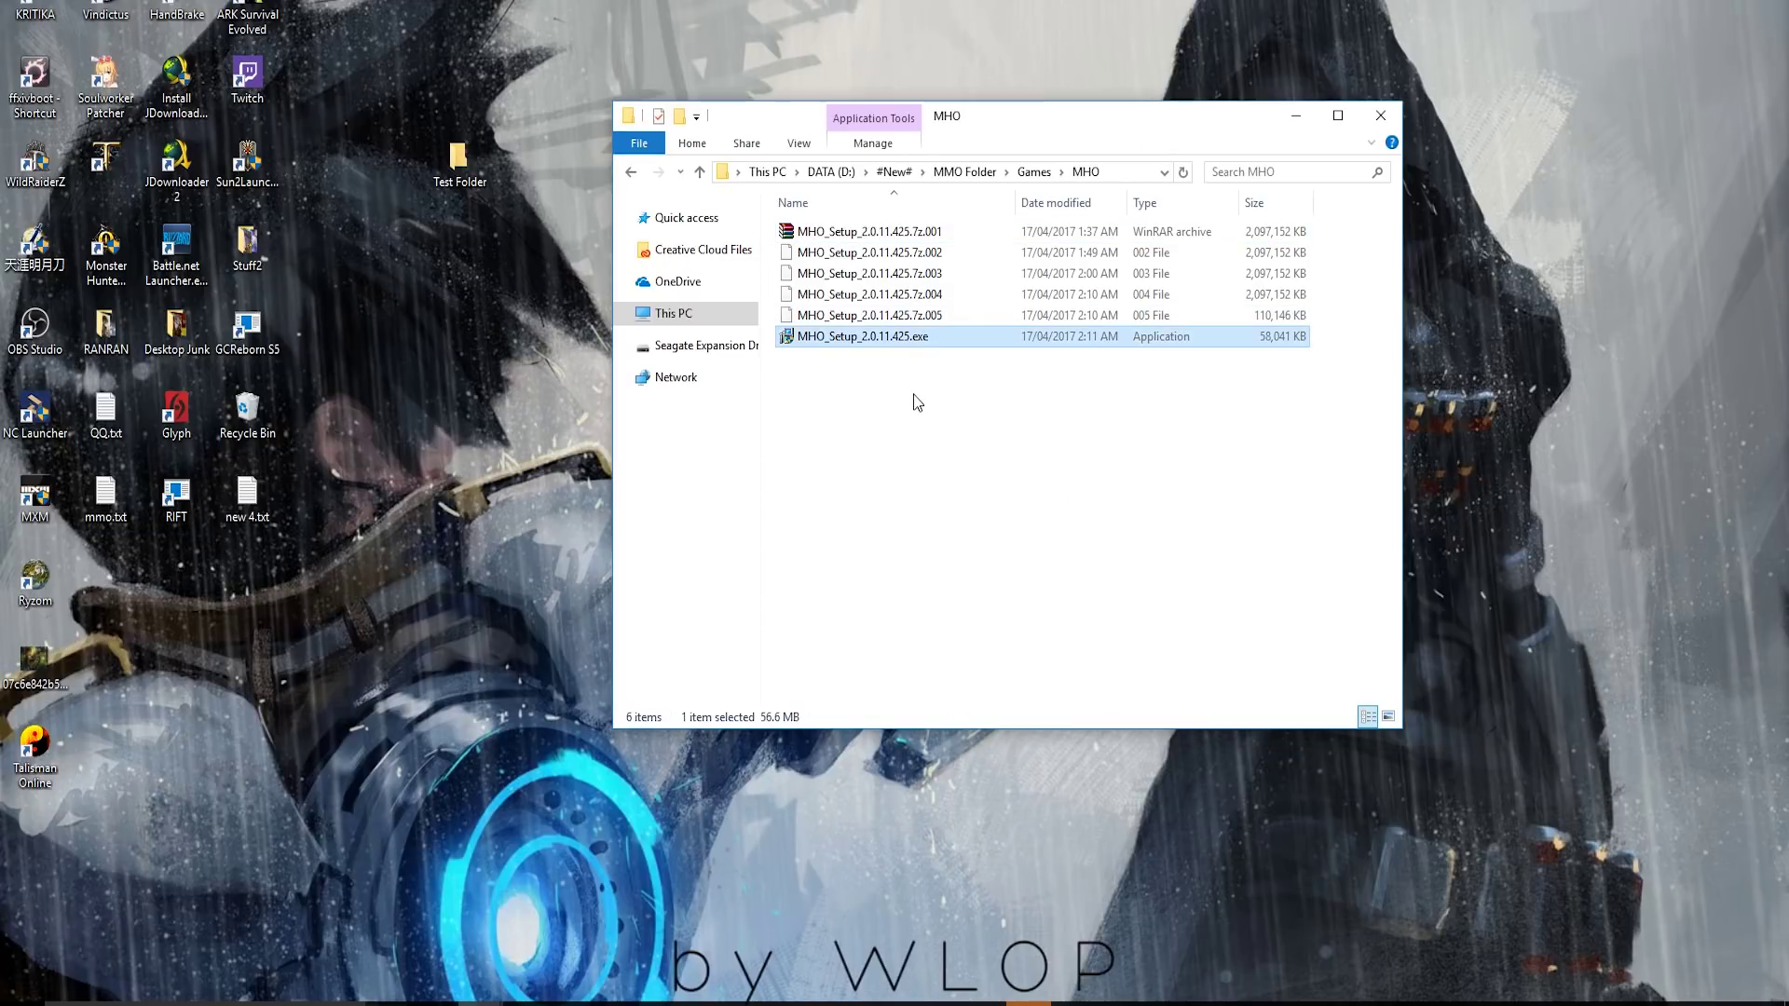
left_click(986, 418)
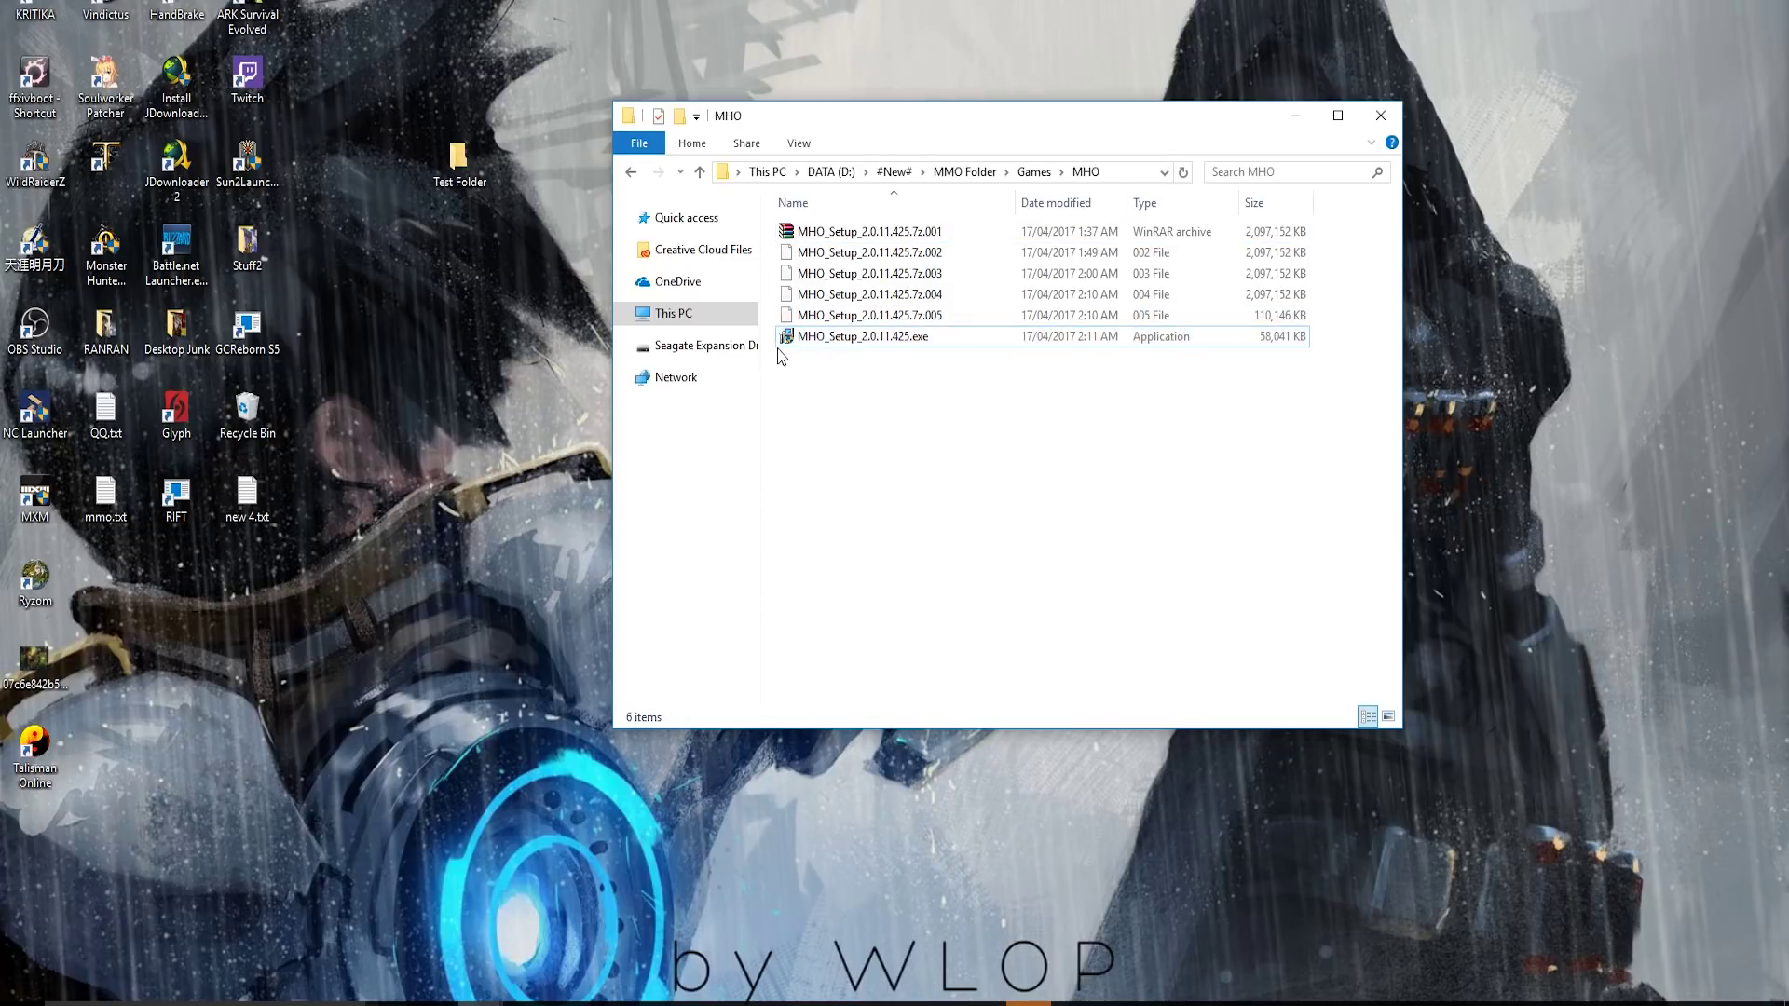
left_click(820, 341)
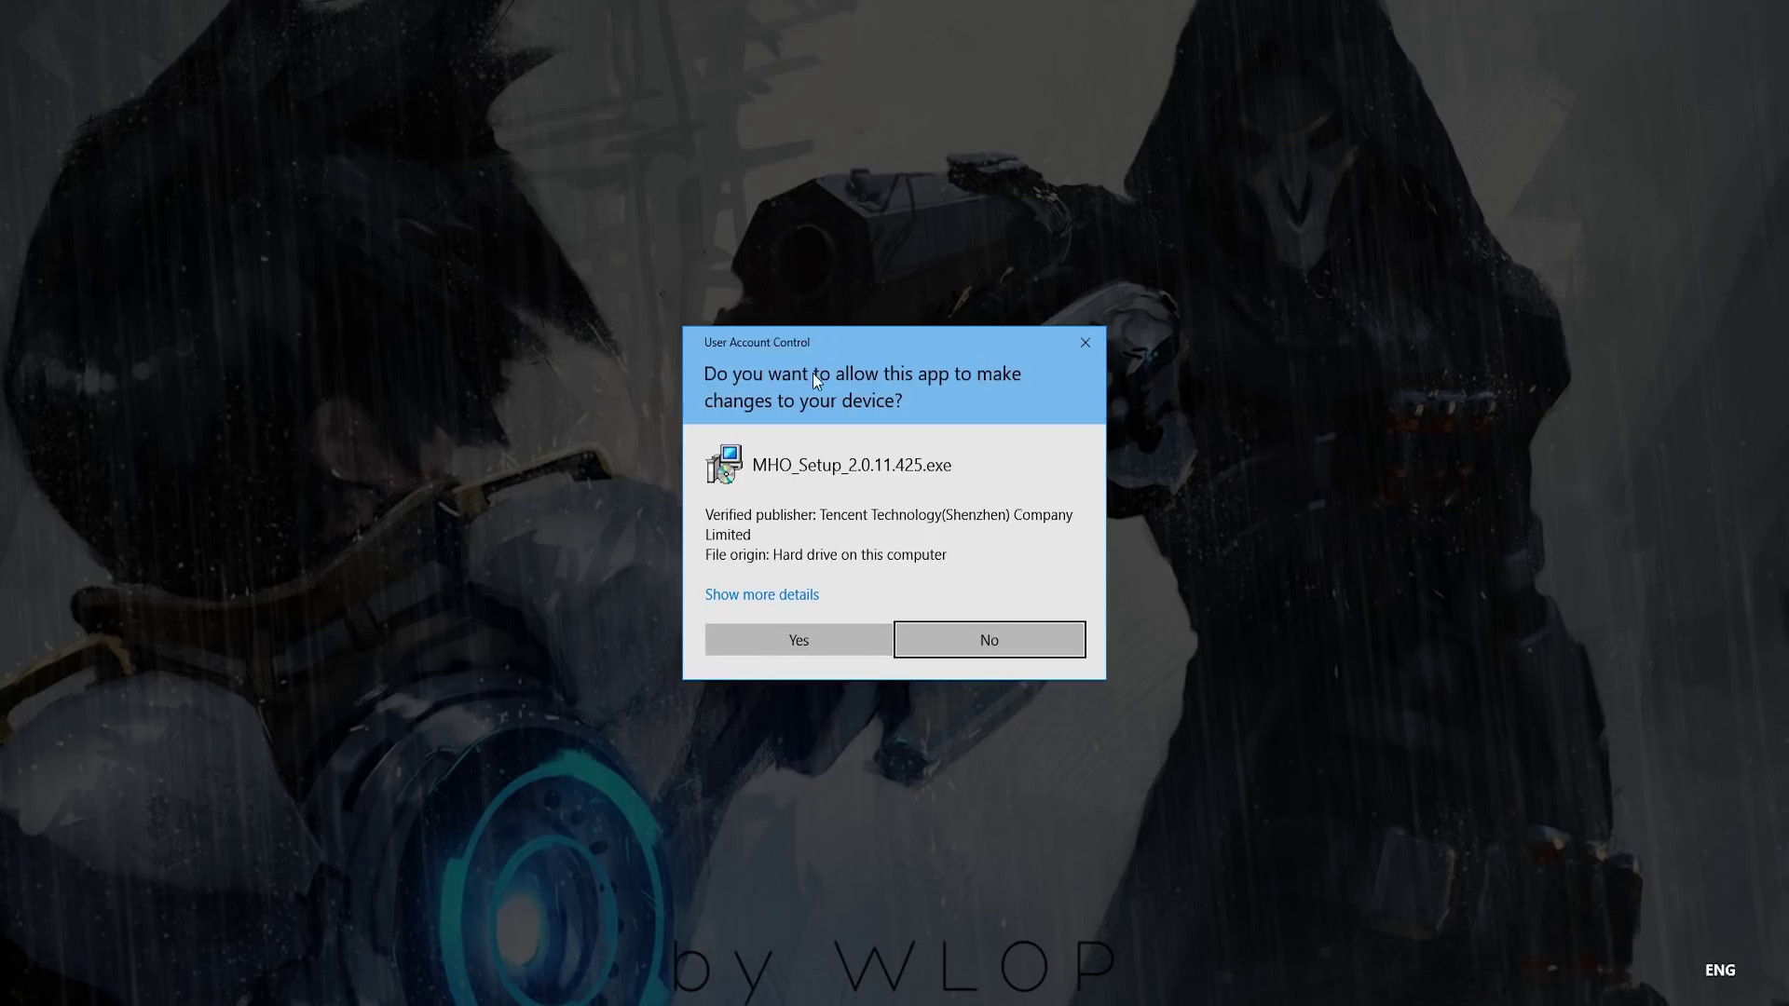
left_click(787, 637)
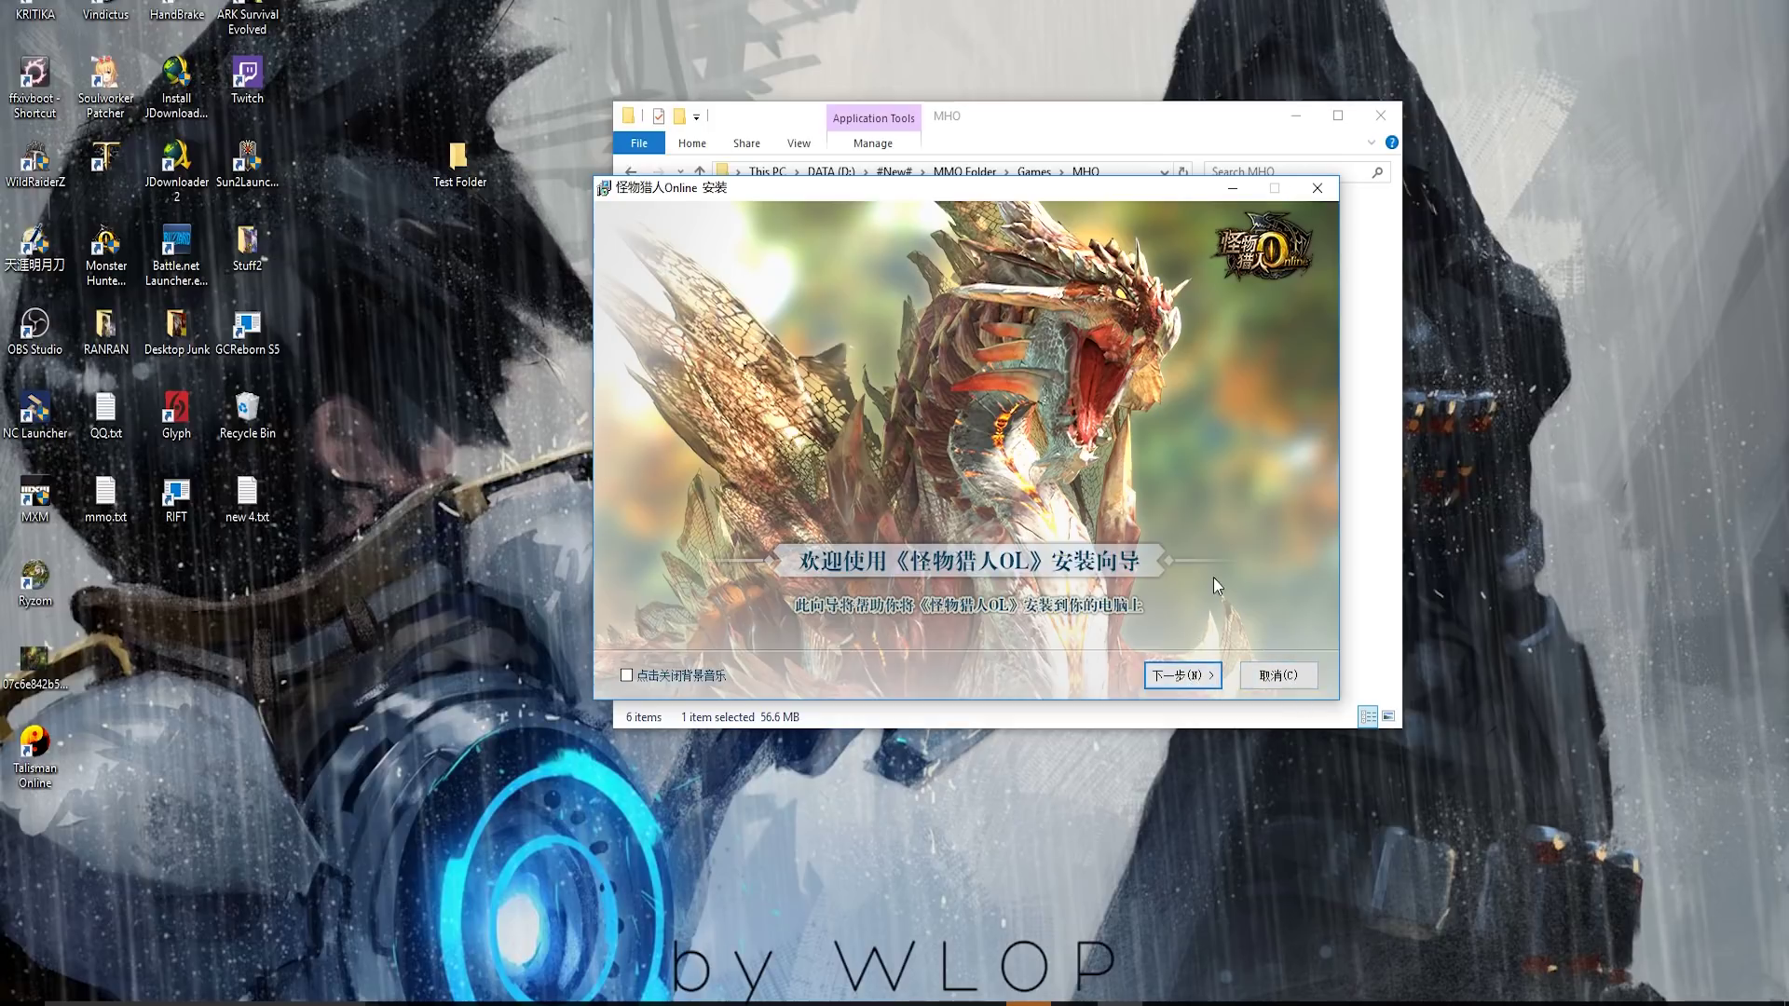
- Accept the licence (我接受), untick the improvement program and 优酷视频, and continue to install location
left_click(1173, 679)
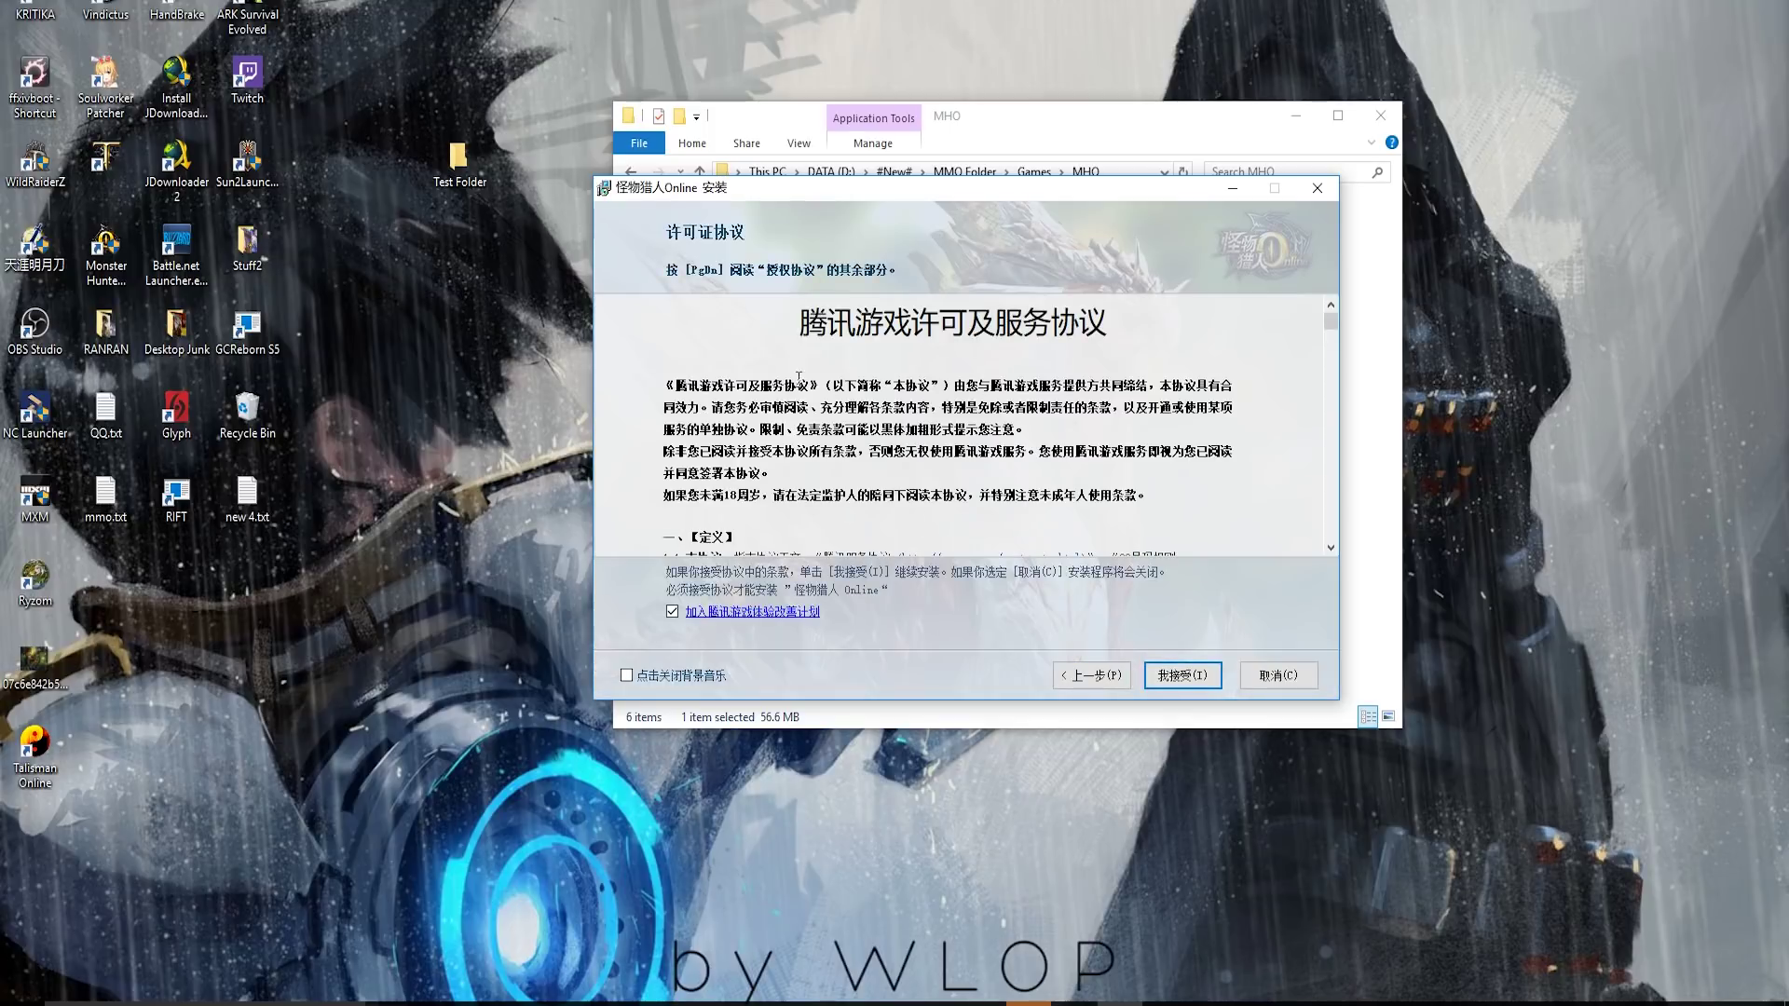
left_click_drag(1036, 185, 1059, 179)
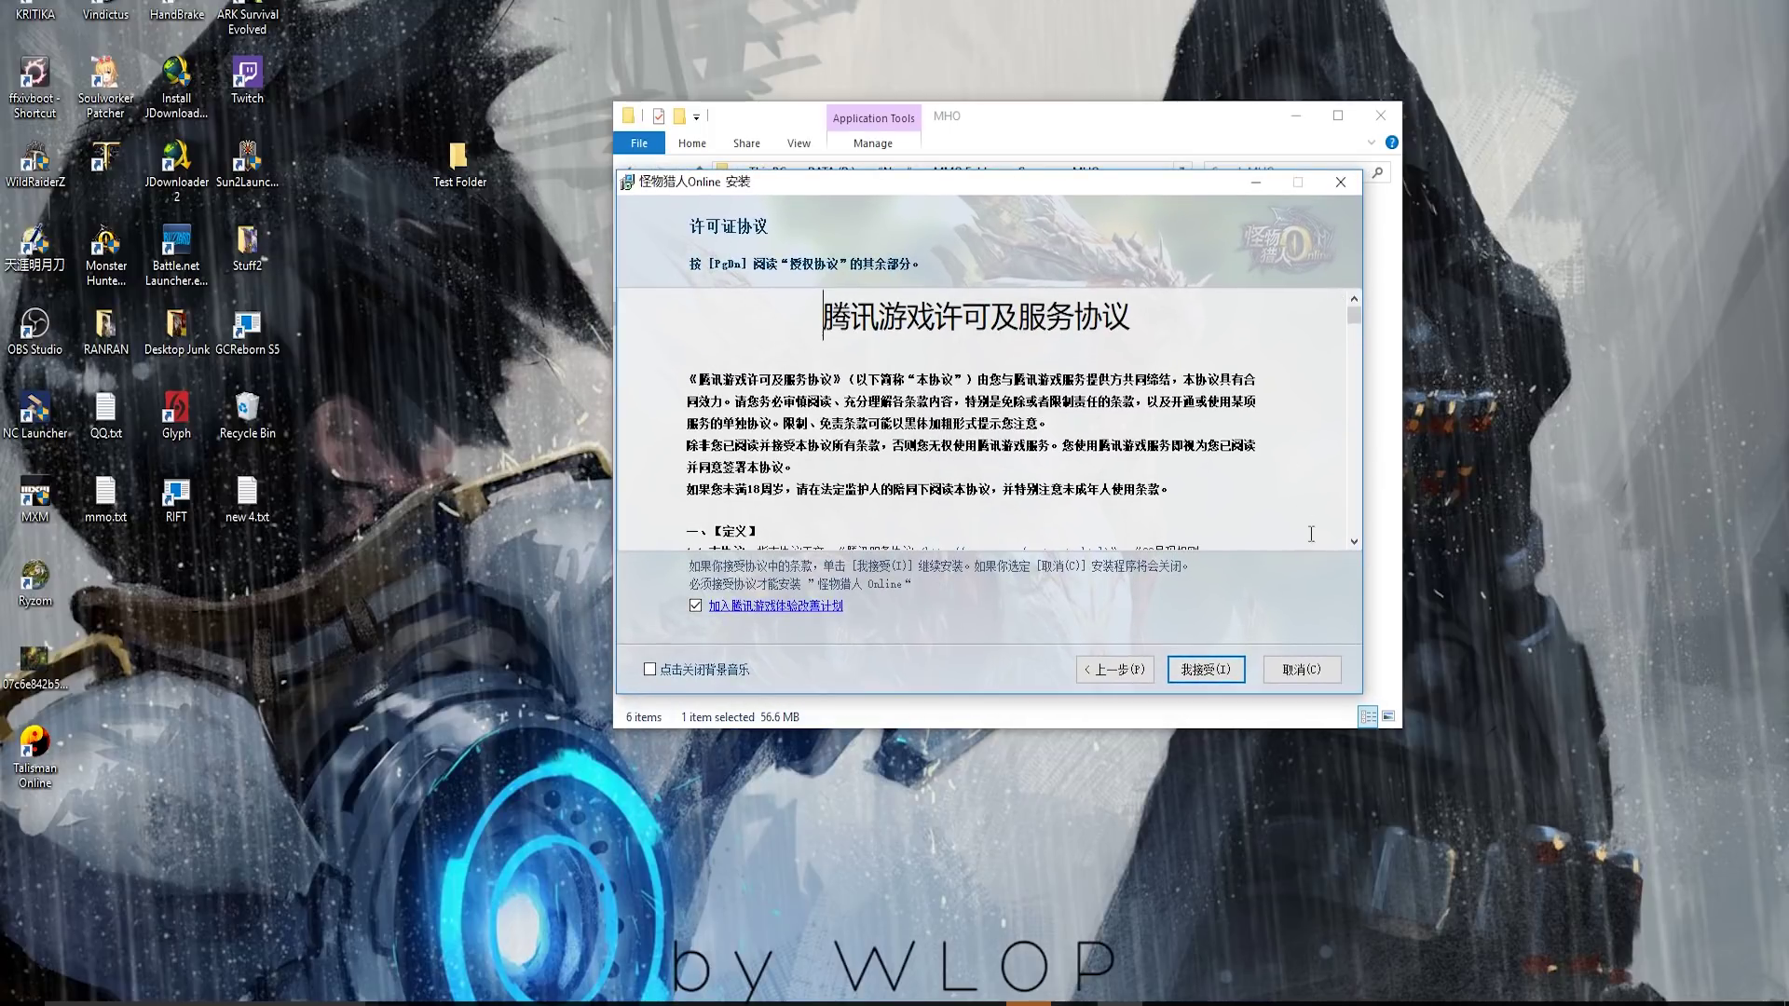
left_click(695, 606)
left_click(1211, 668)
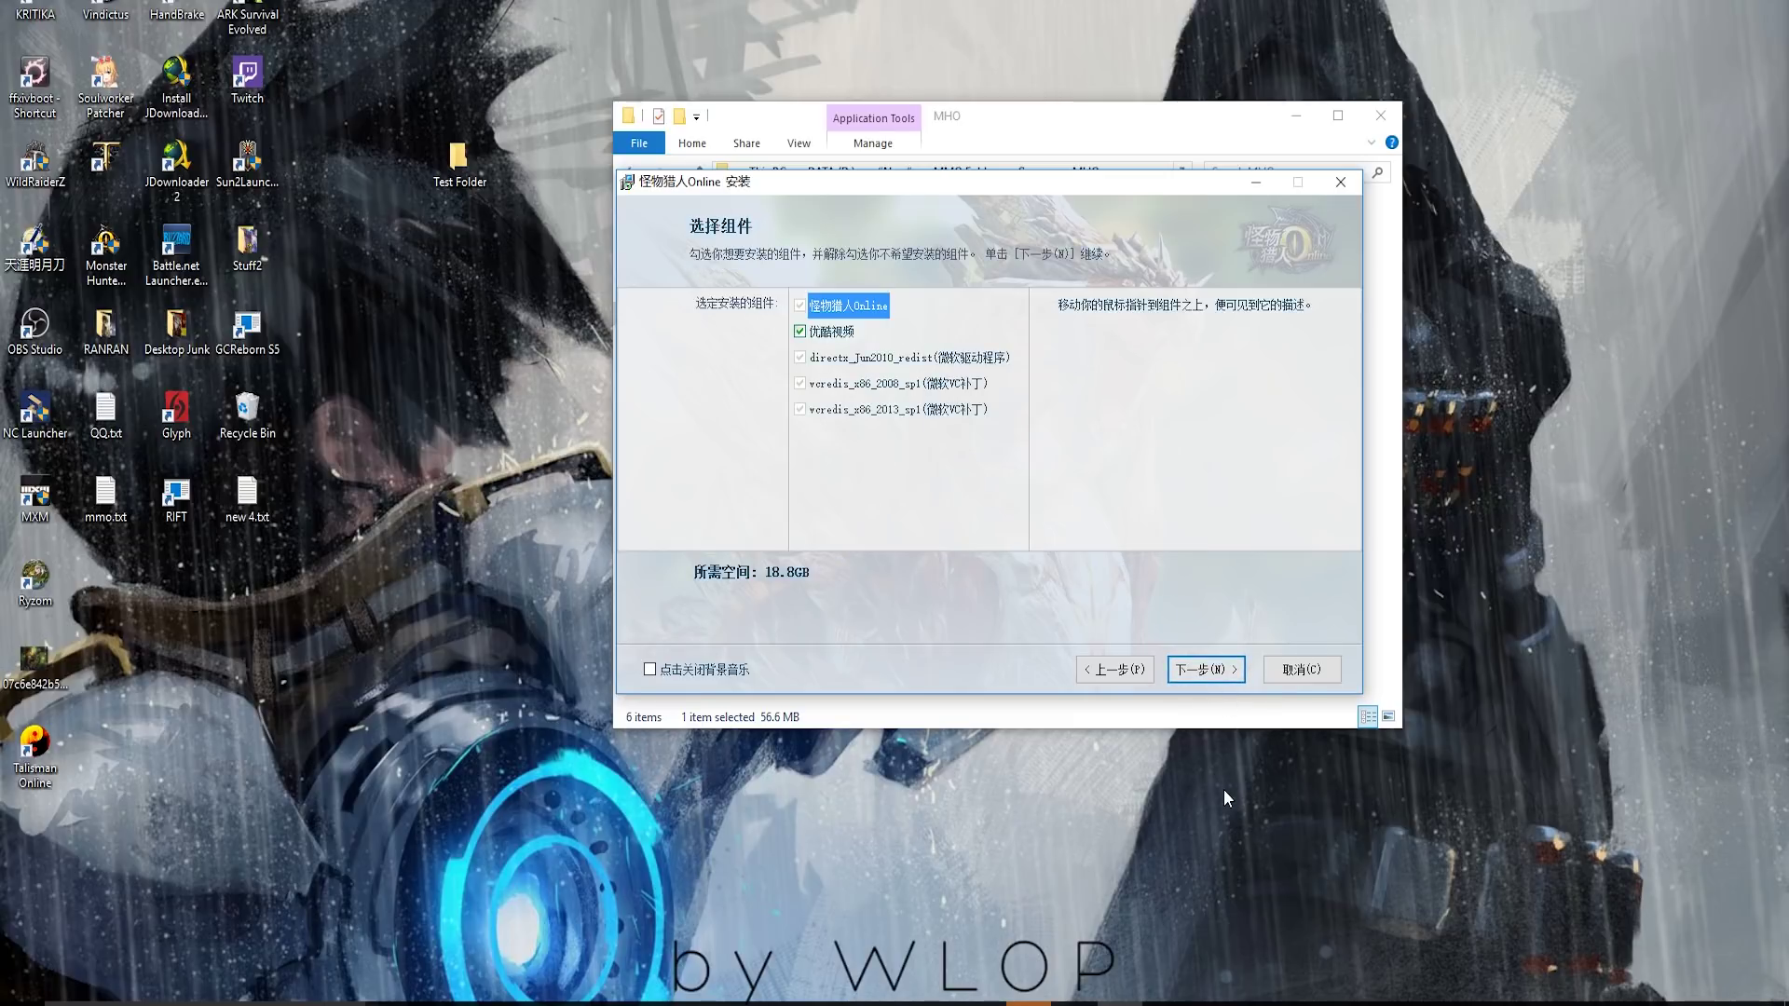
left_click(800, 331)
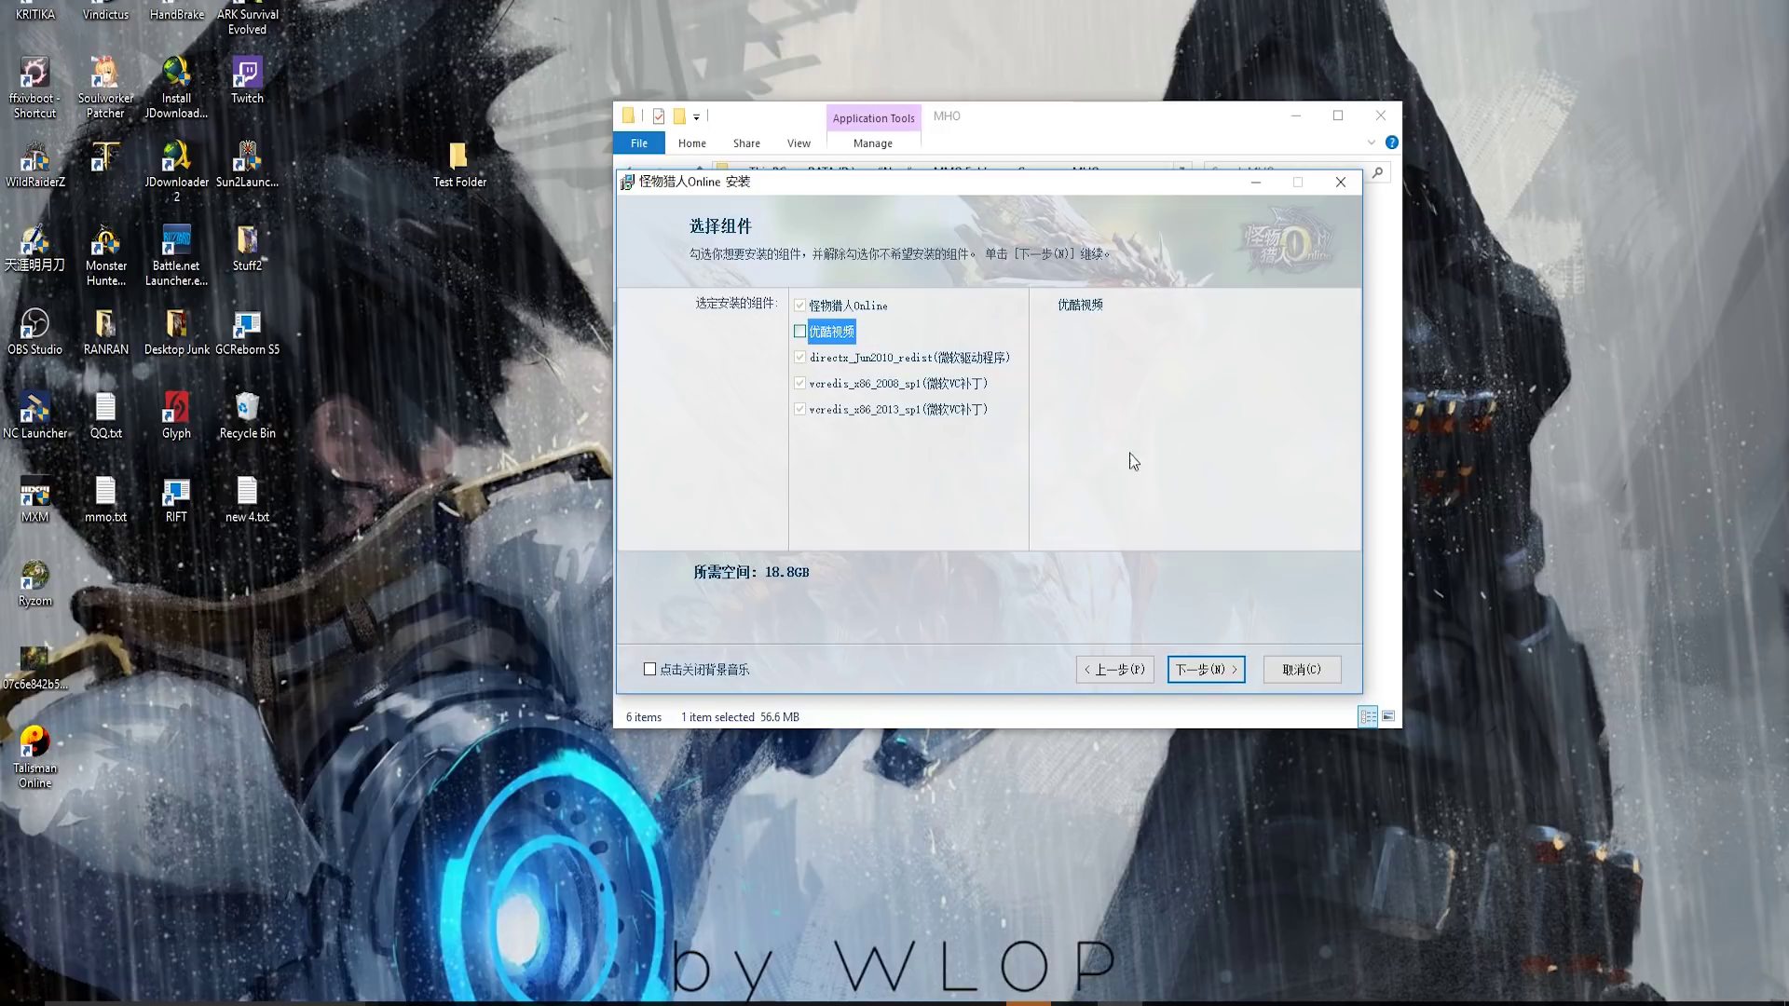
left_click(1208, 671)
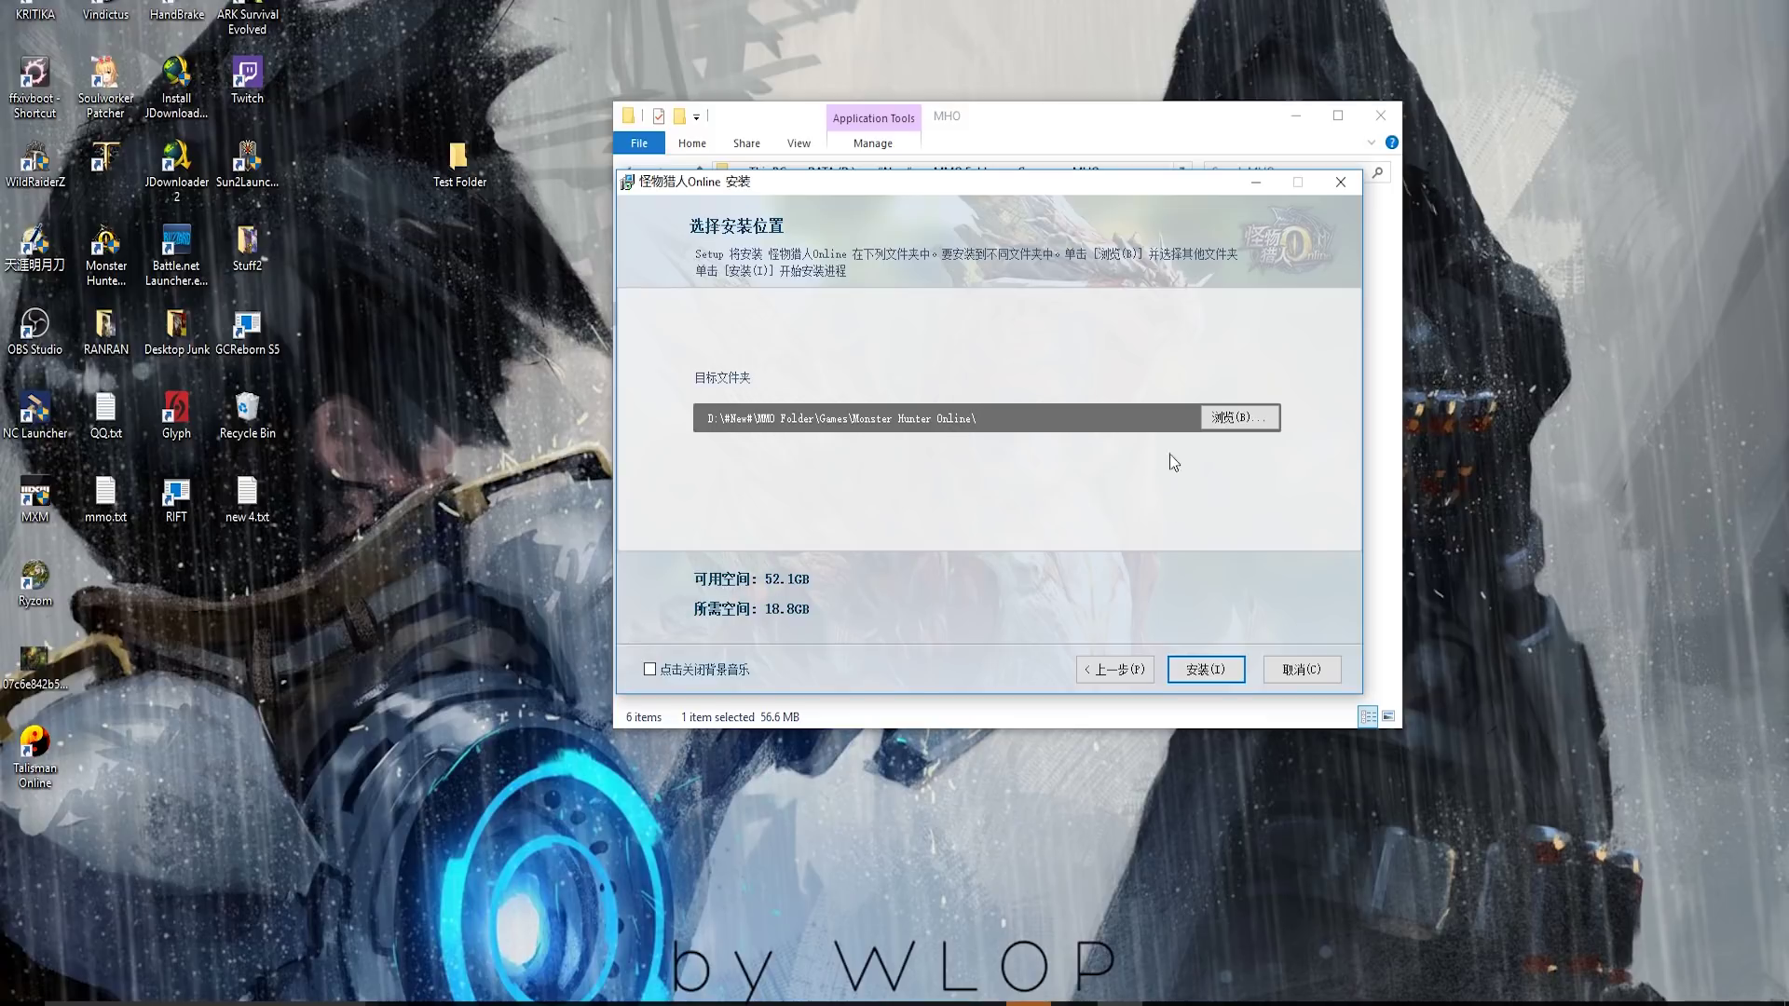
- Set the install location to Desktop\Test Folder via the 浏览(B)… picker
left_click_drag(741, 419, 698, 421)
left_click(712, 418)
left_click(1224, 418)
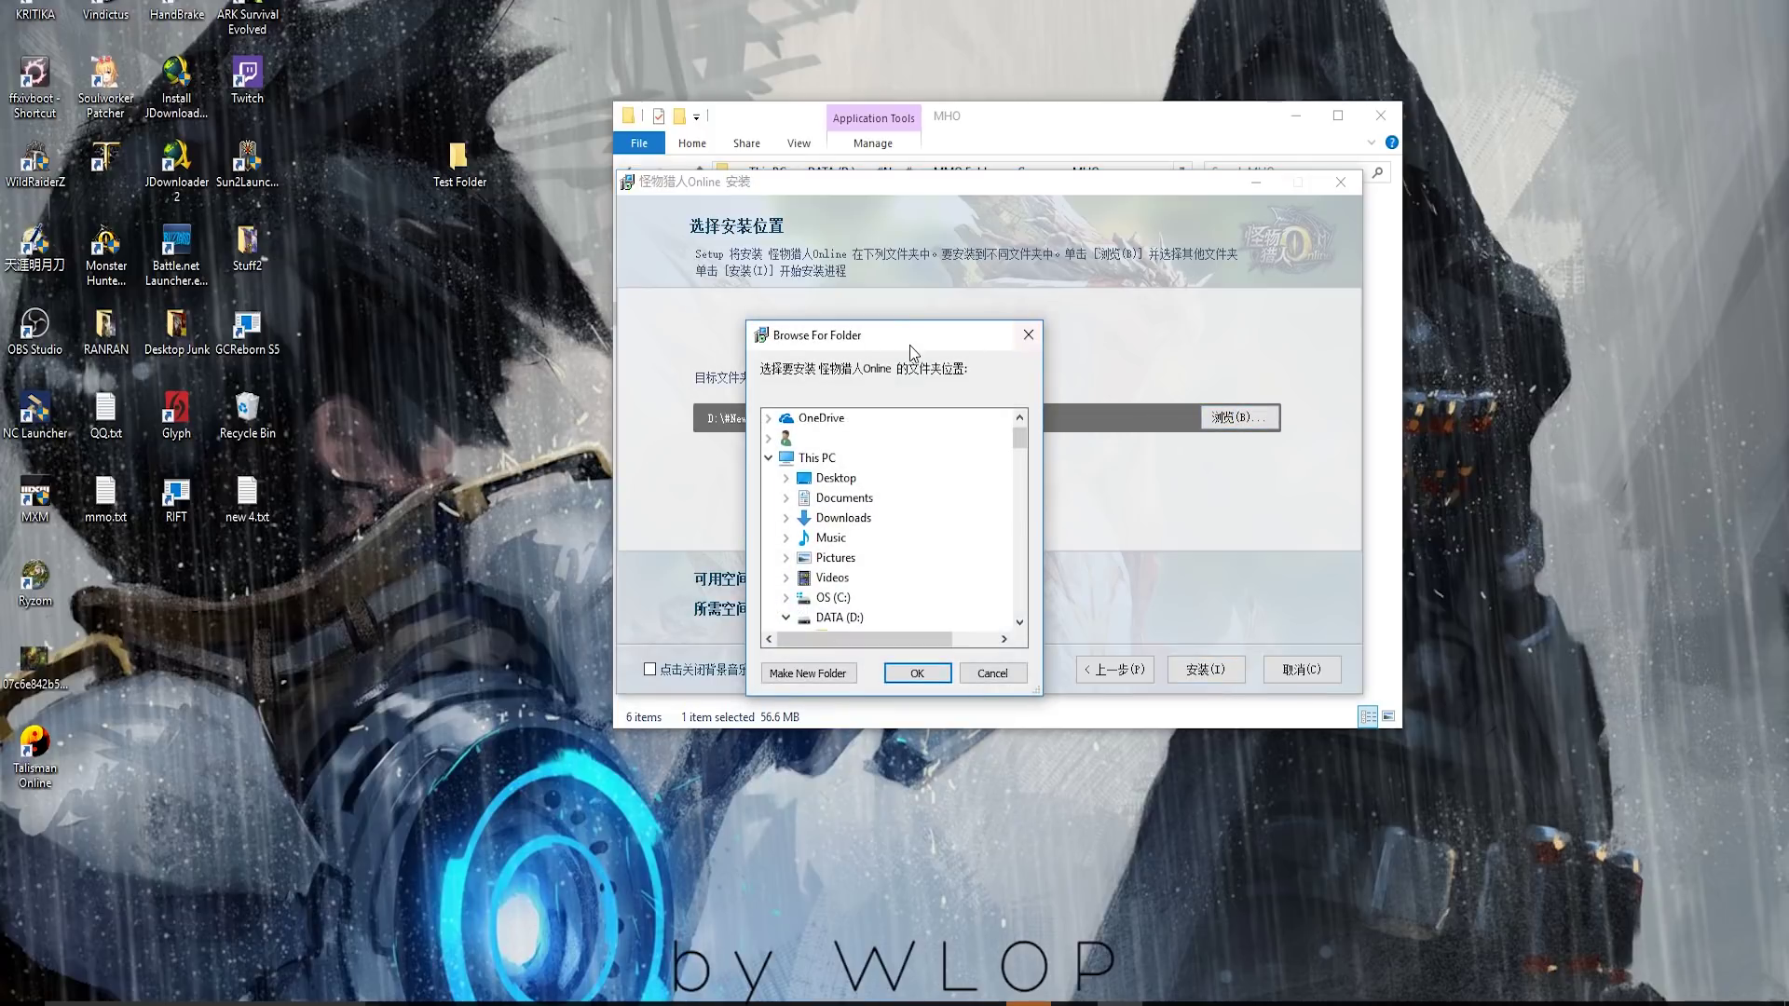
left_click_drag(910, 345, 1346, 309)
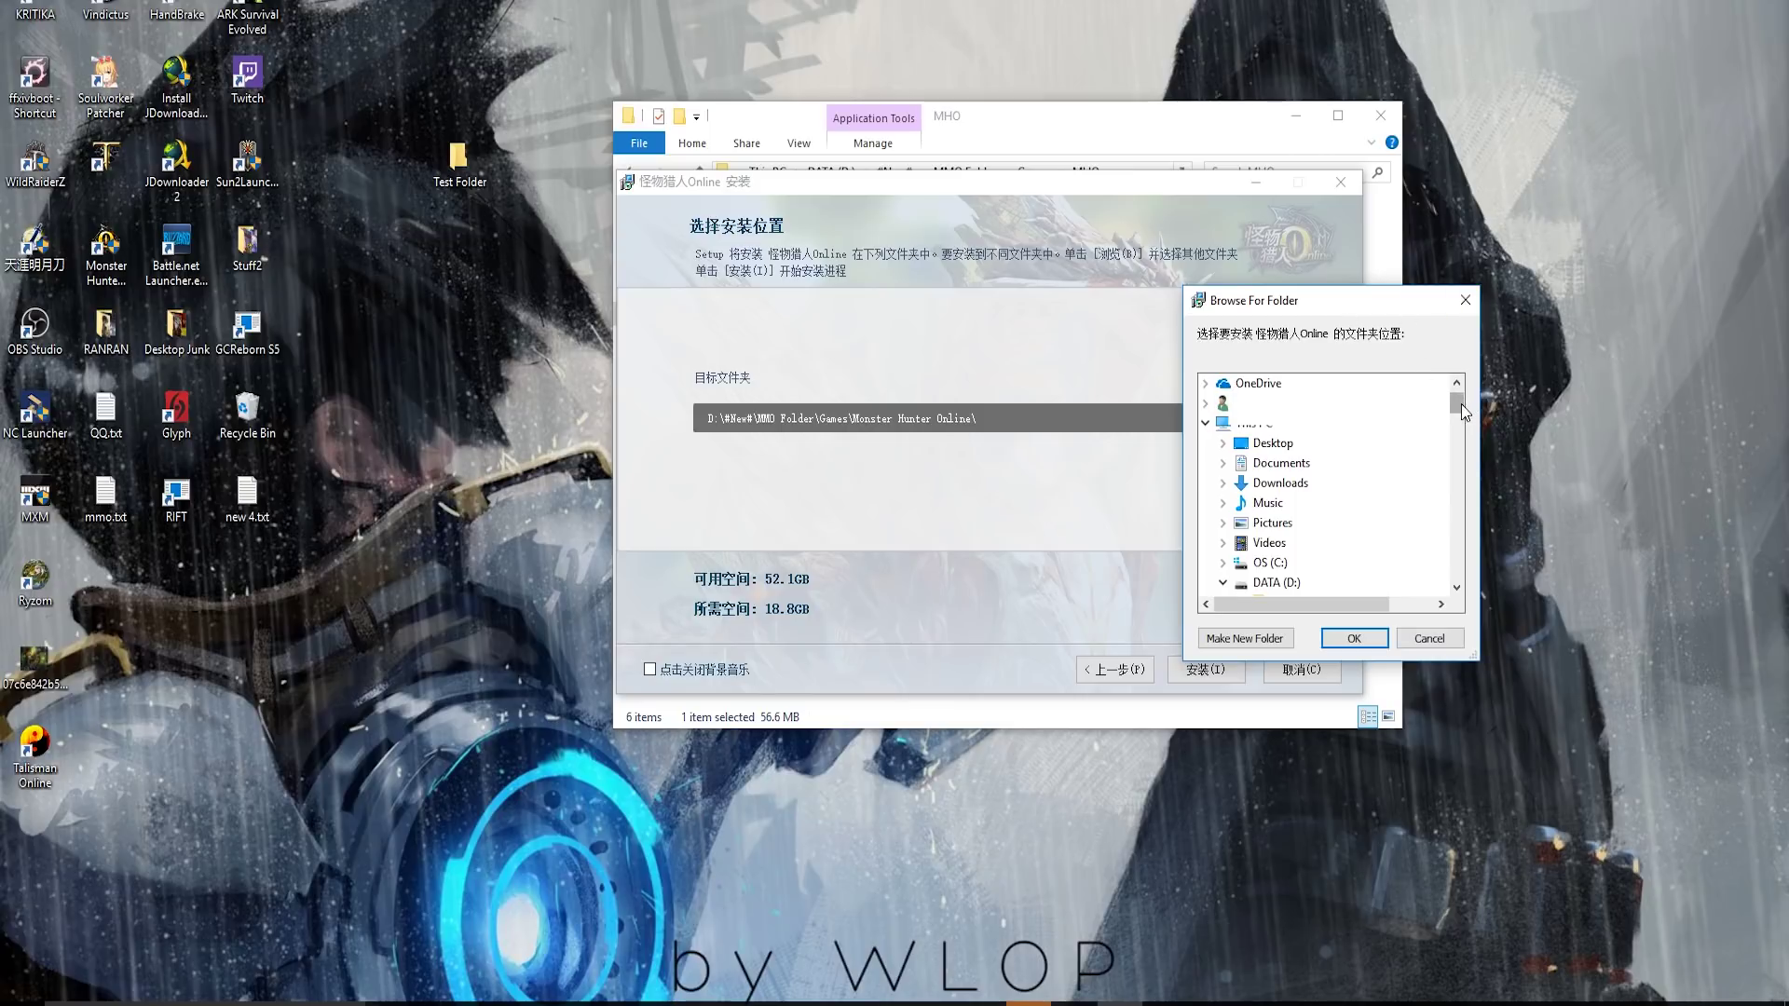
left_click(1354, 638)
- Install the game, then close the wizard with 完成(F)
left_click(1204, 673)
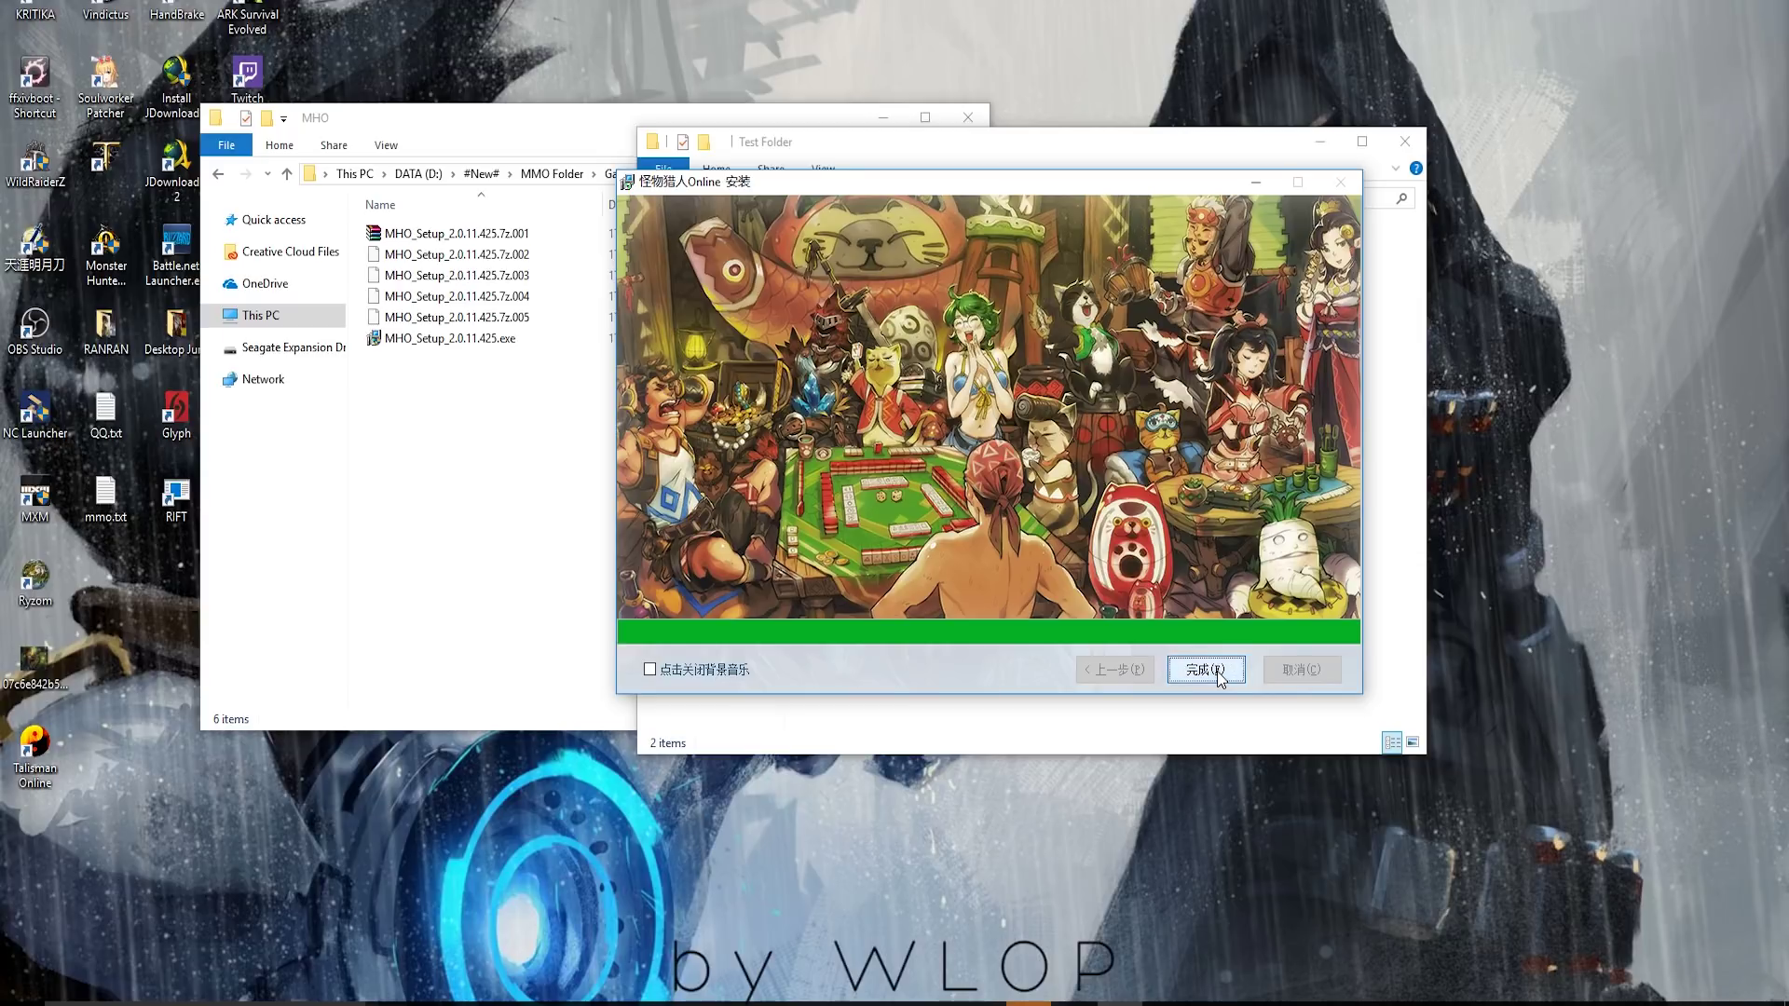
left_click(1204, 668)
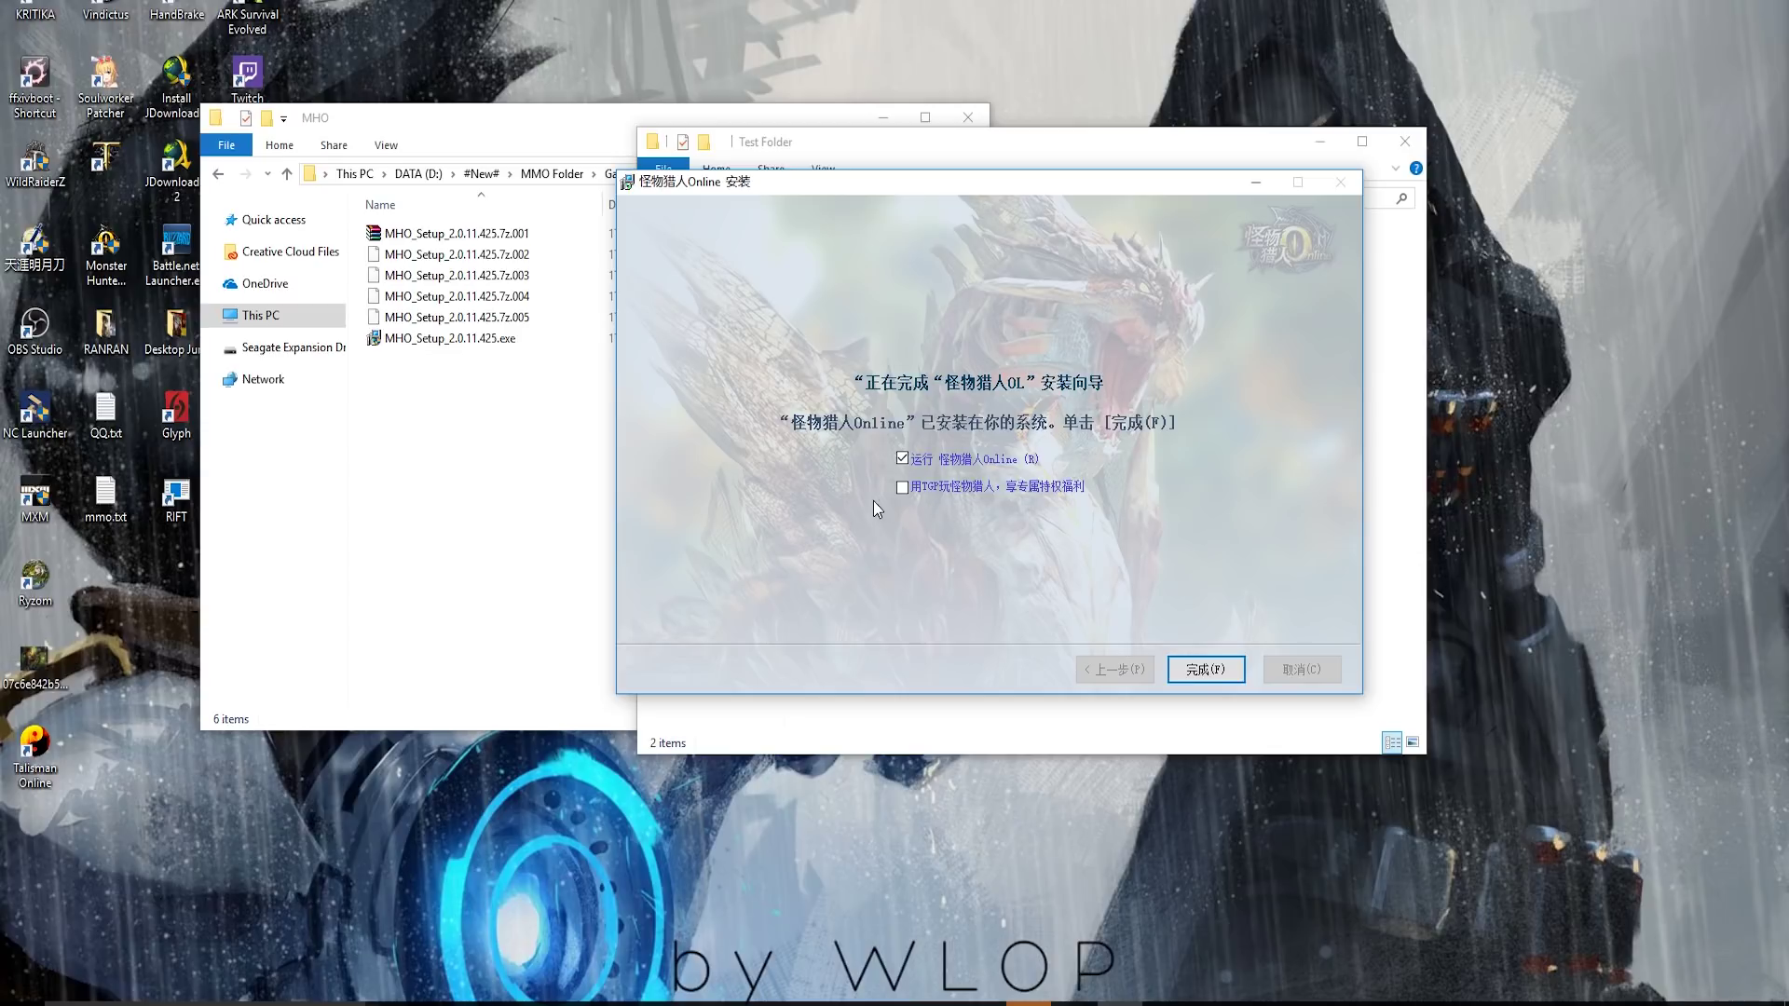
left_click(1213, 655)
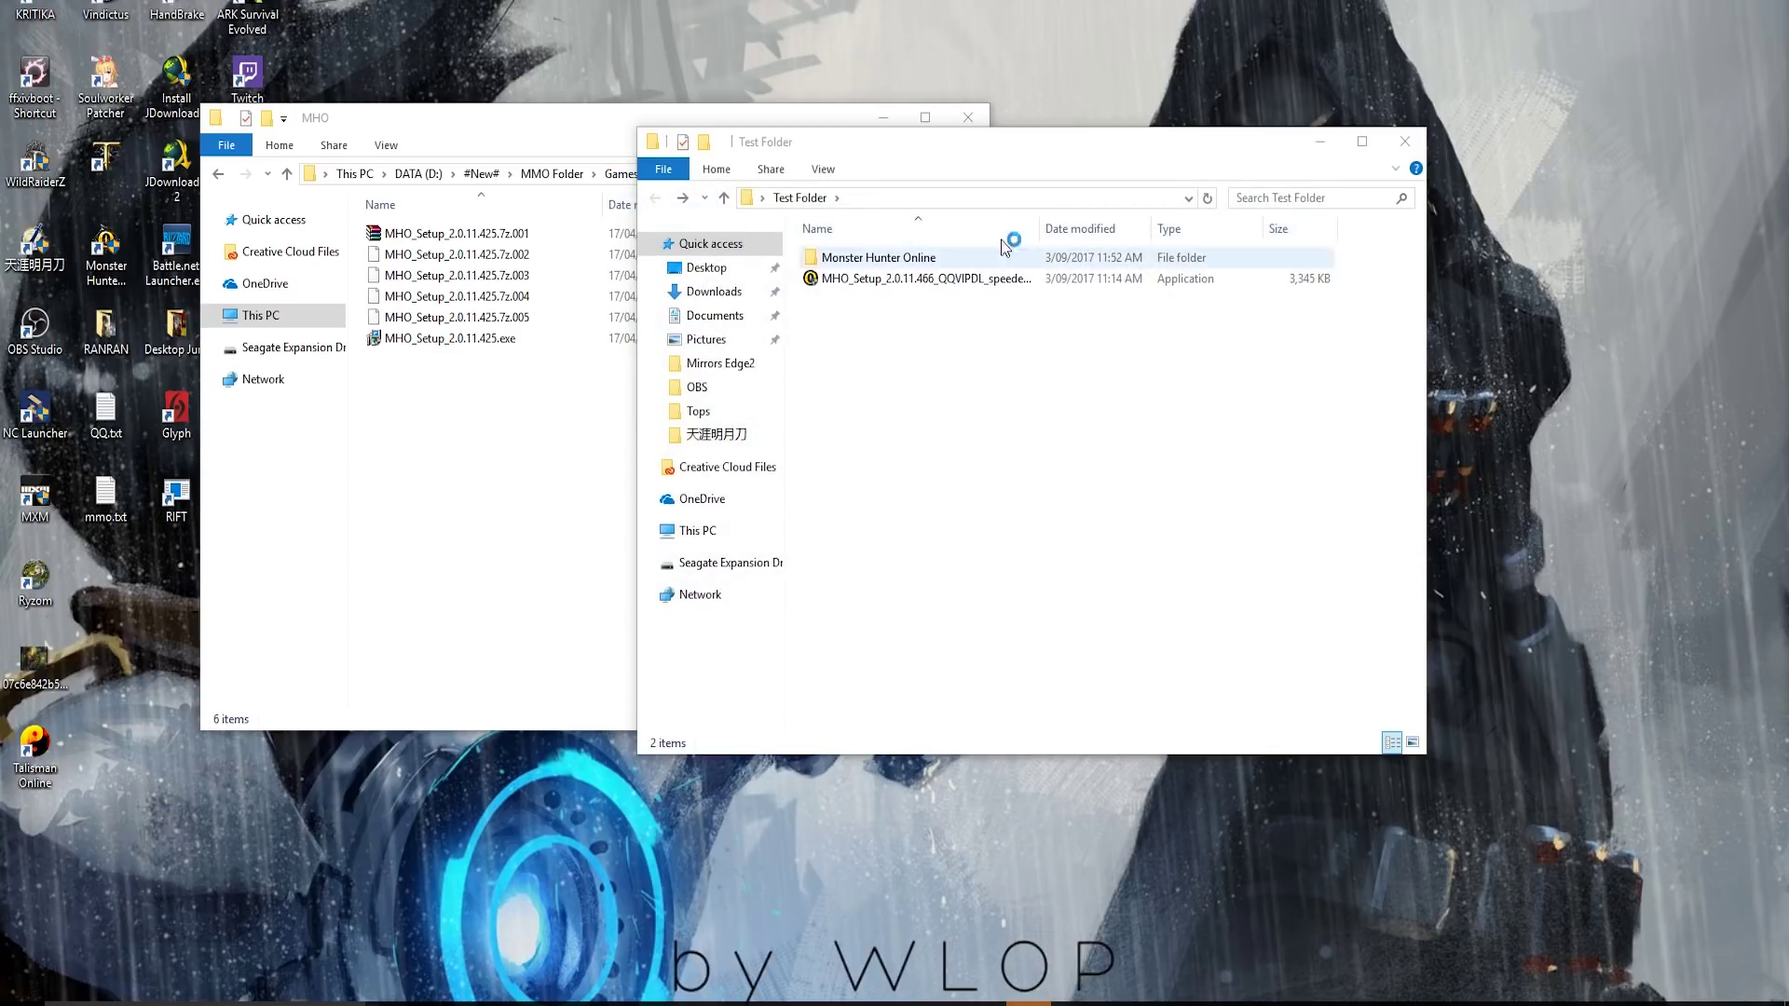
- Open the Monster Hunter Online folder in Test Folder and allow TenSafe through the firewall
left_click_drag(1014, 149, 1211, 160)
double_click(1080, 269)
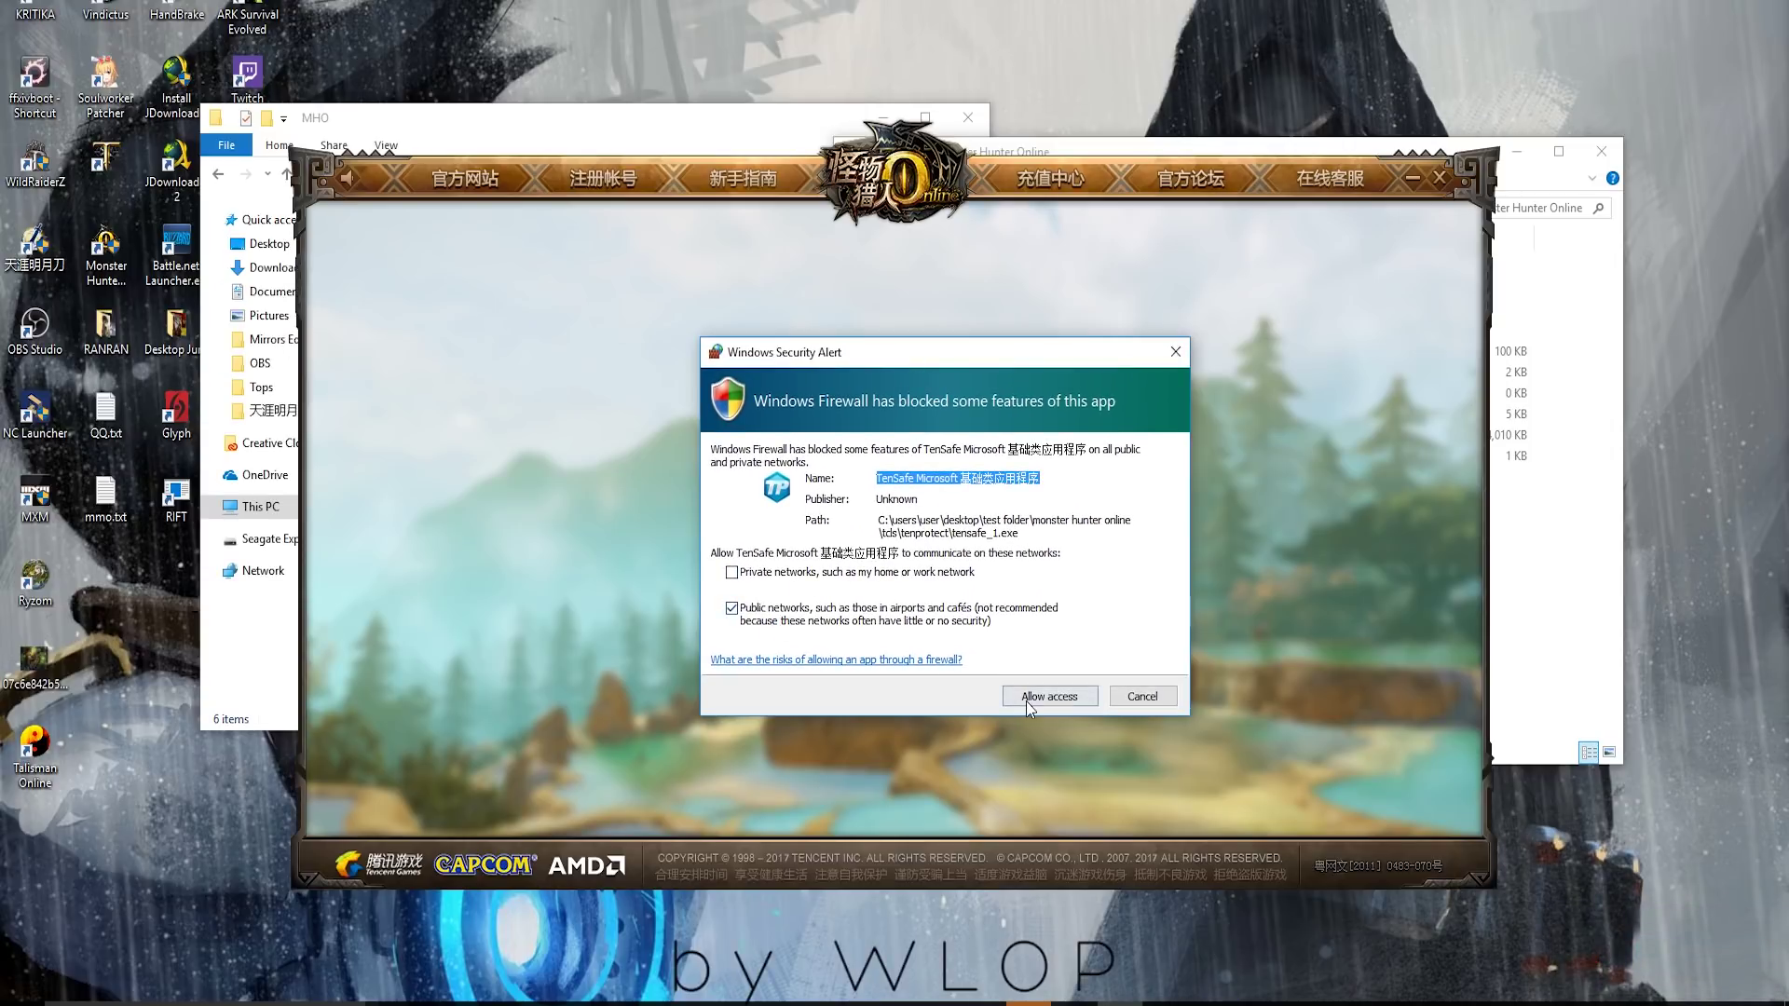
left_click(1026, 700)
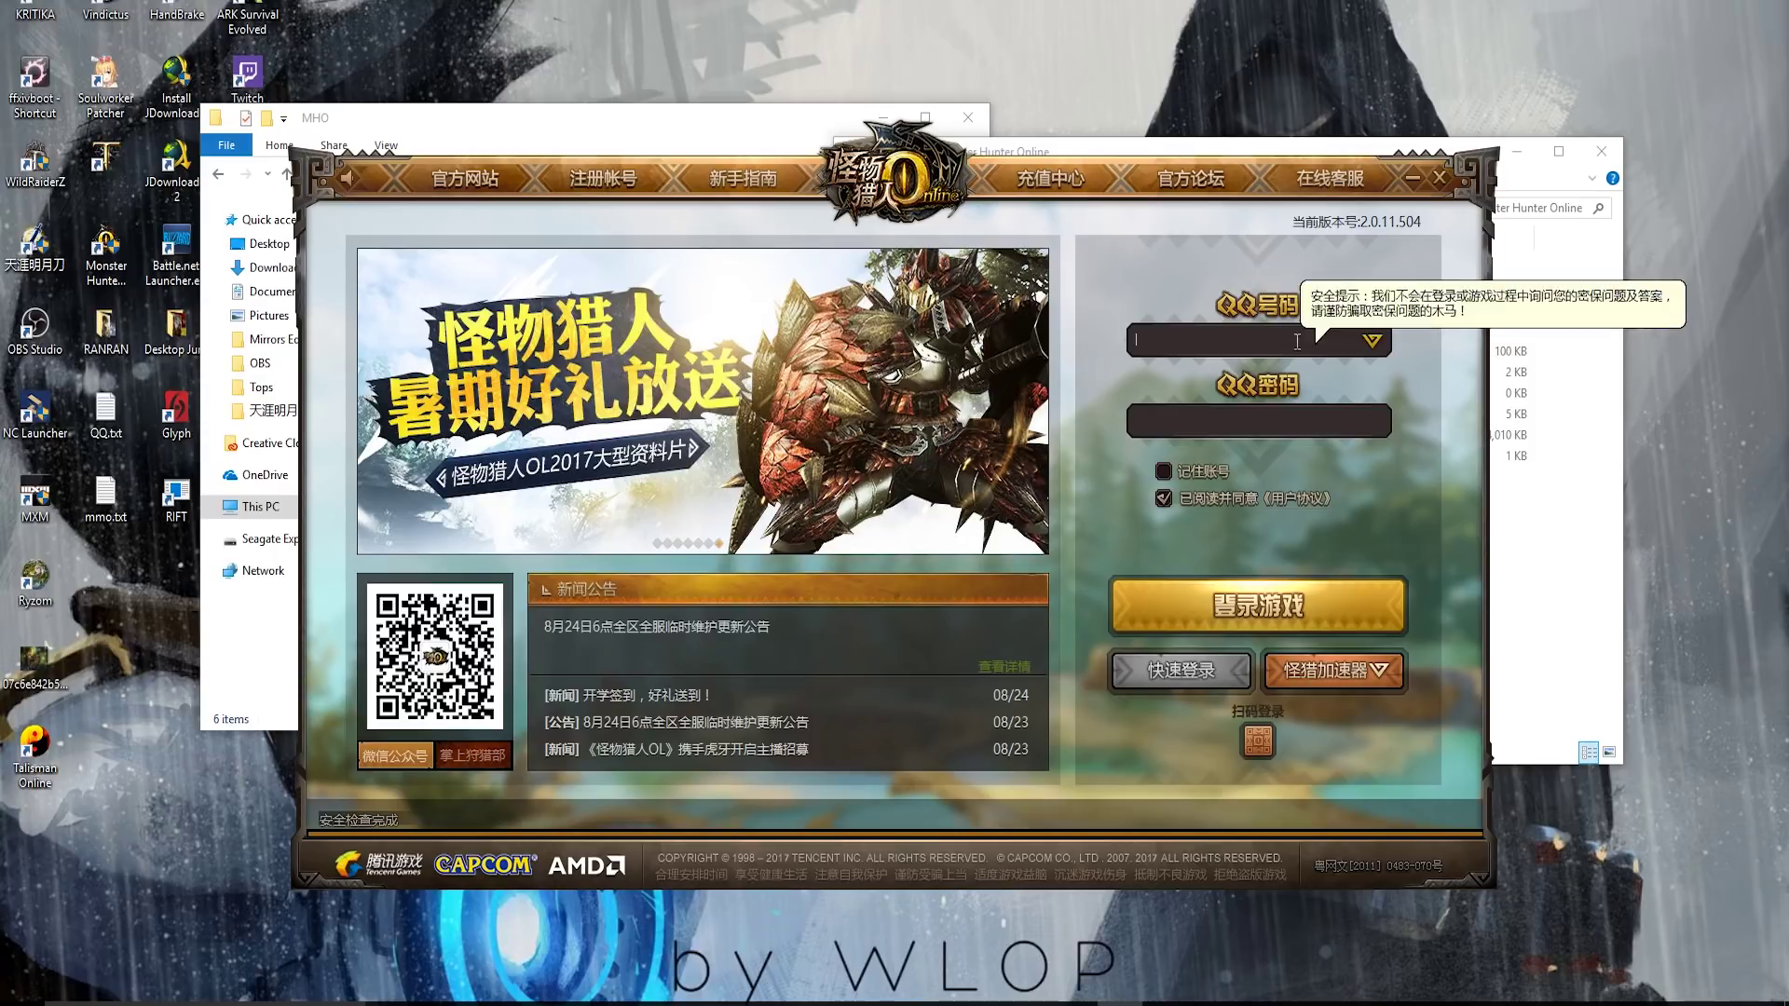
- Check the saved QQ numbers list, then tick 记住账号 to remember the account
left_click(1372, 341)
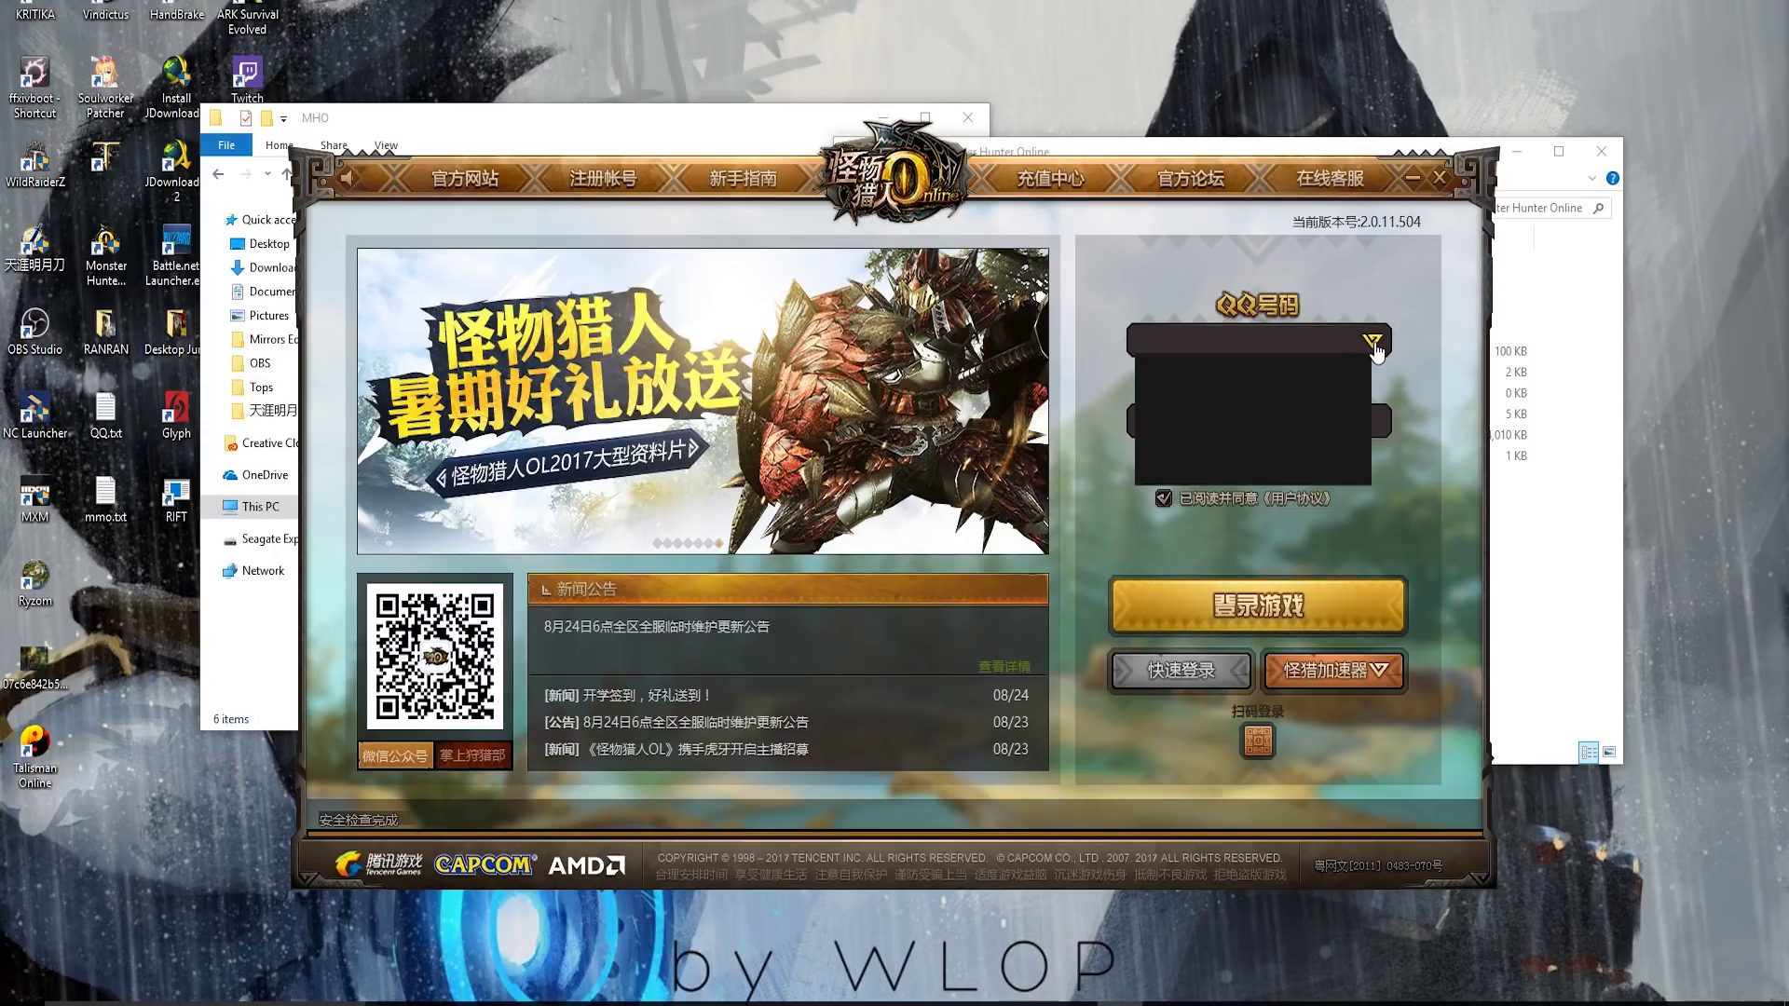
left_click(1277, 362)
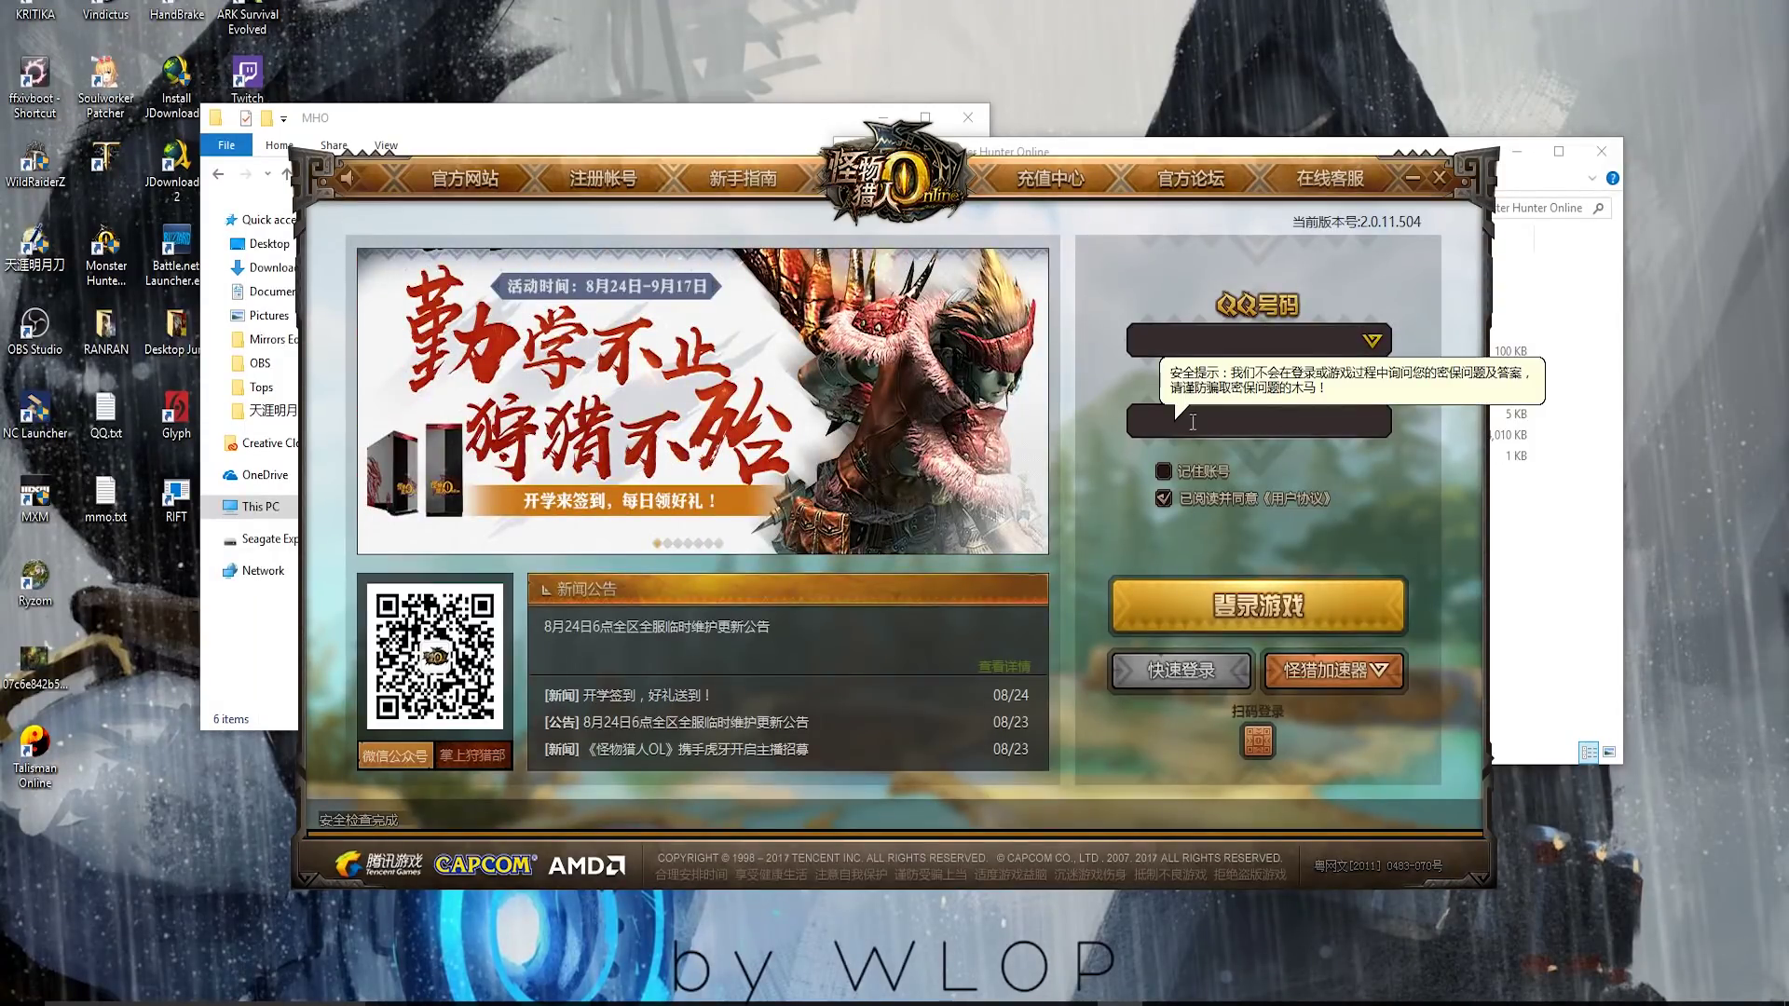
left_click(1163, 472)
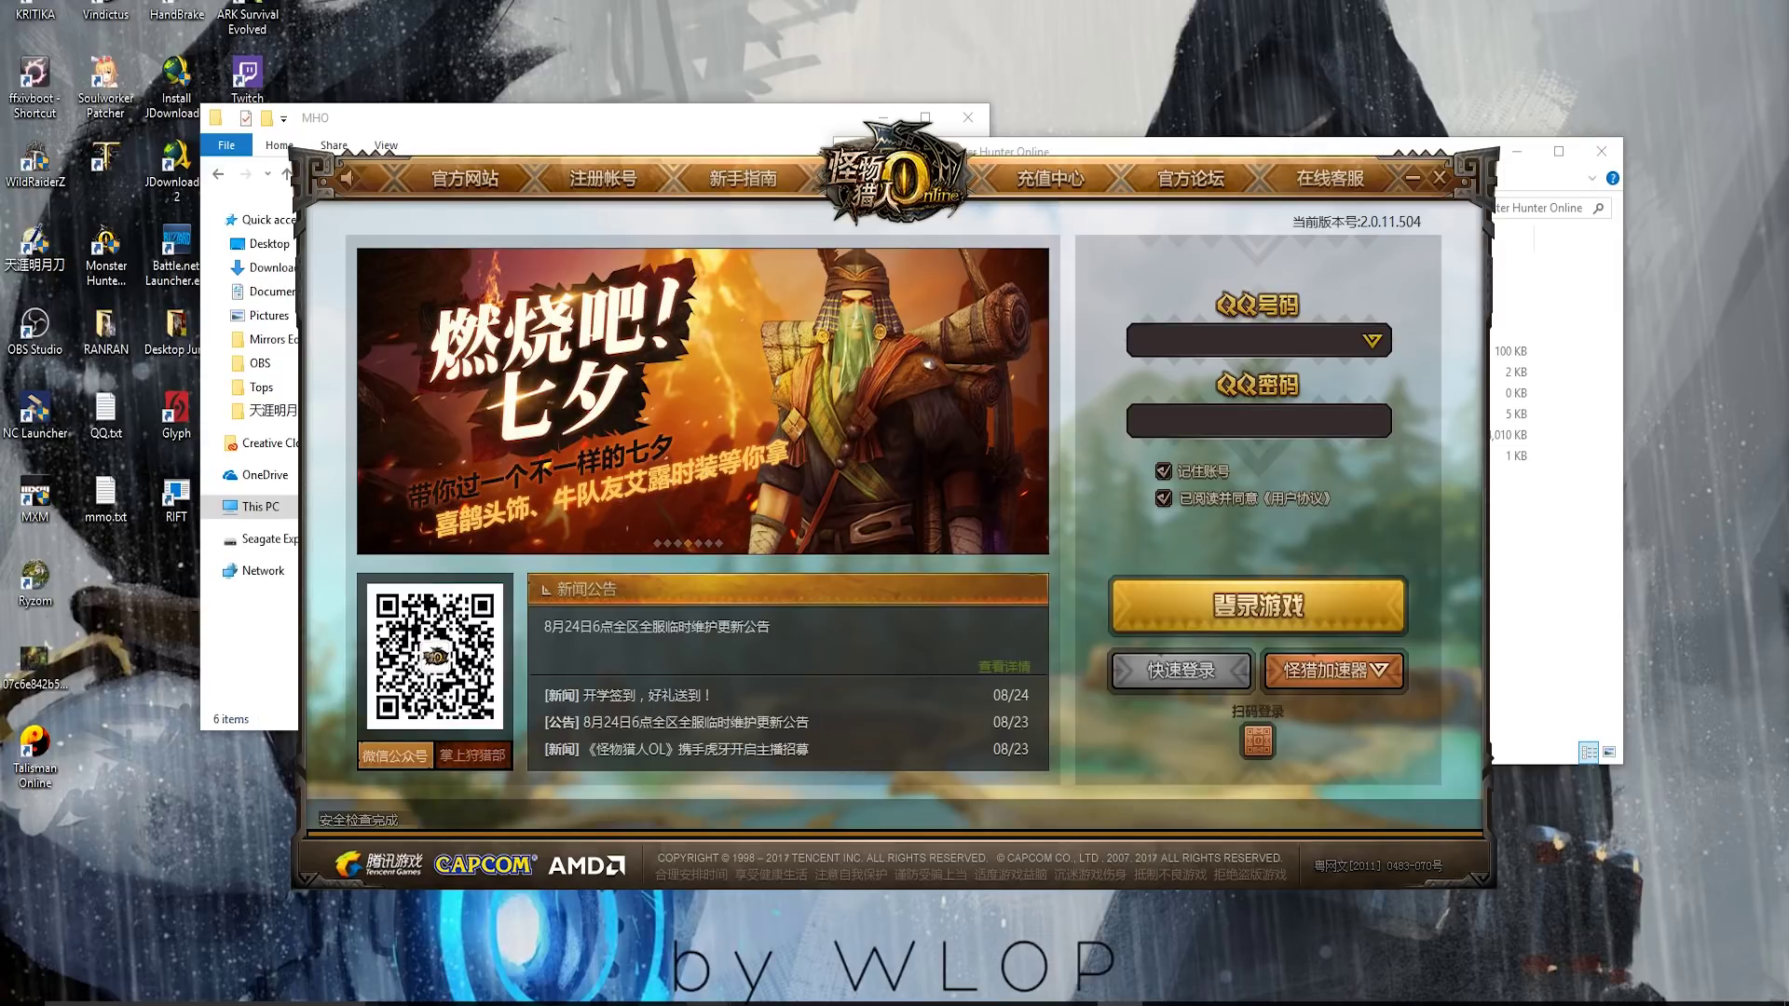
- Paste the new QQ number from the saved note into QQ号码 and move to QQ密码
left_click(499, 148)
left_click_drag(559, 75, 341, 20)
left_click(1233, 338)
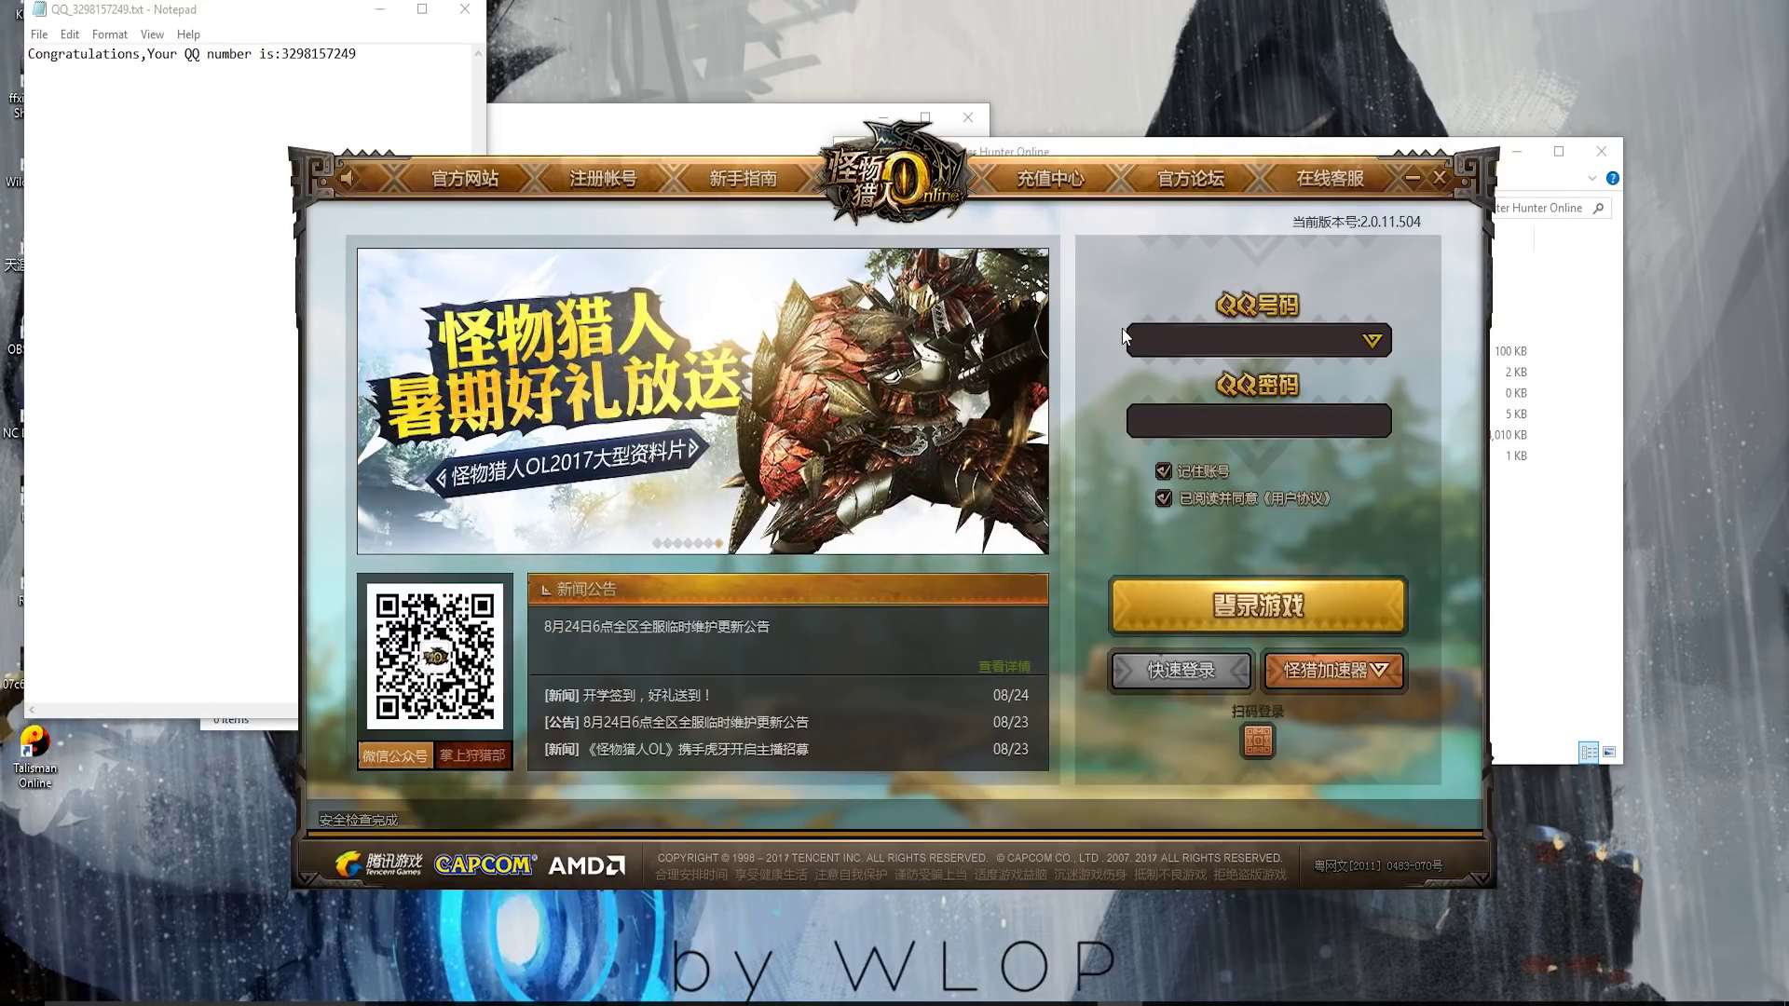
left_click(1127, 336)
key("ctrl+v")
left_click(1197, 413)
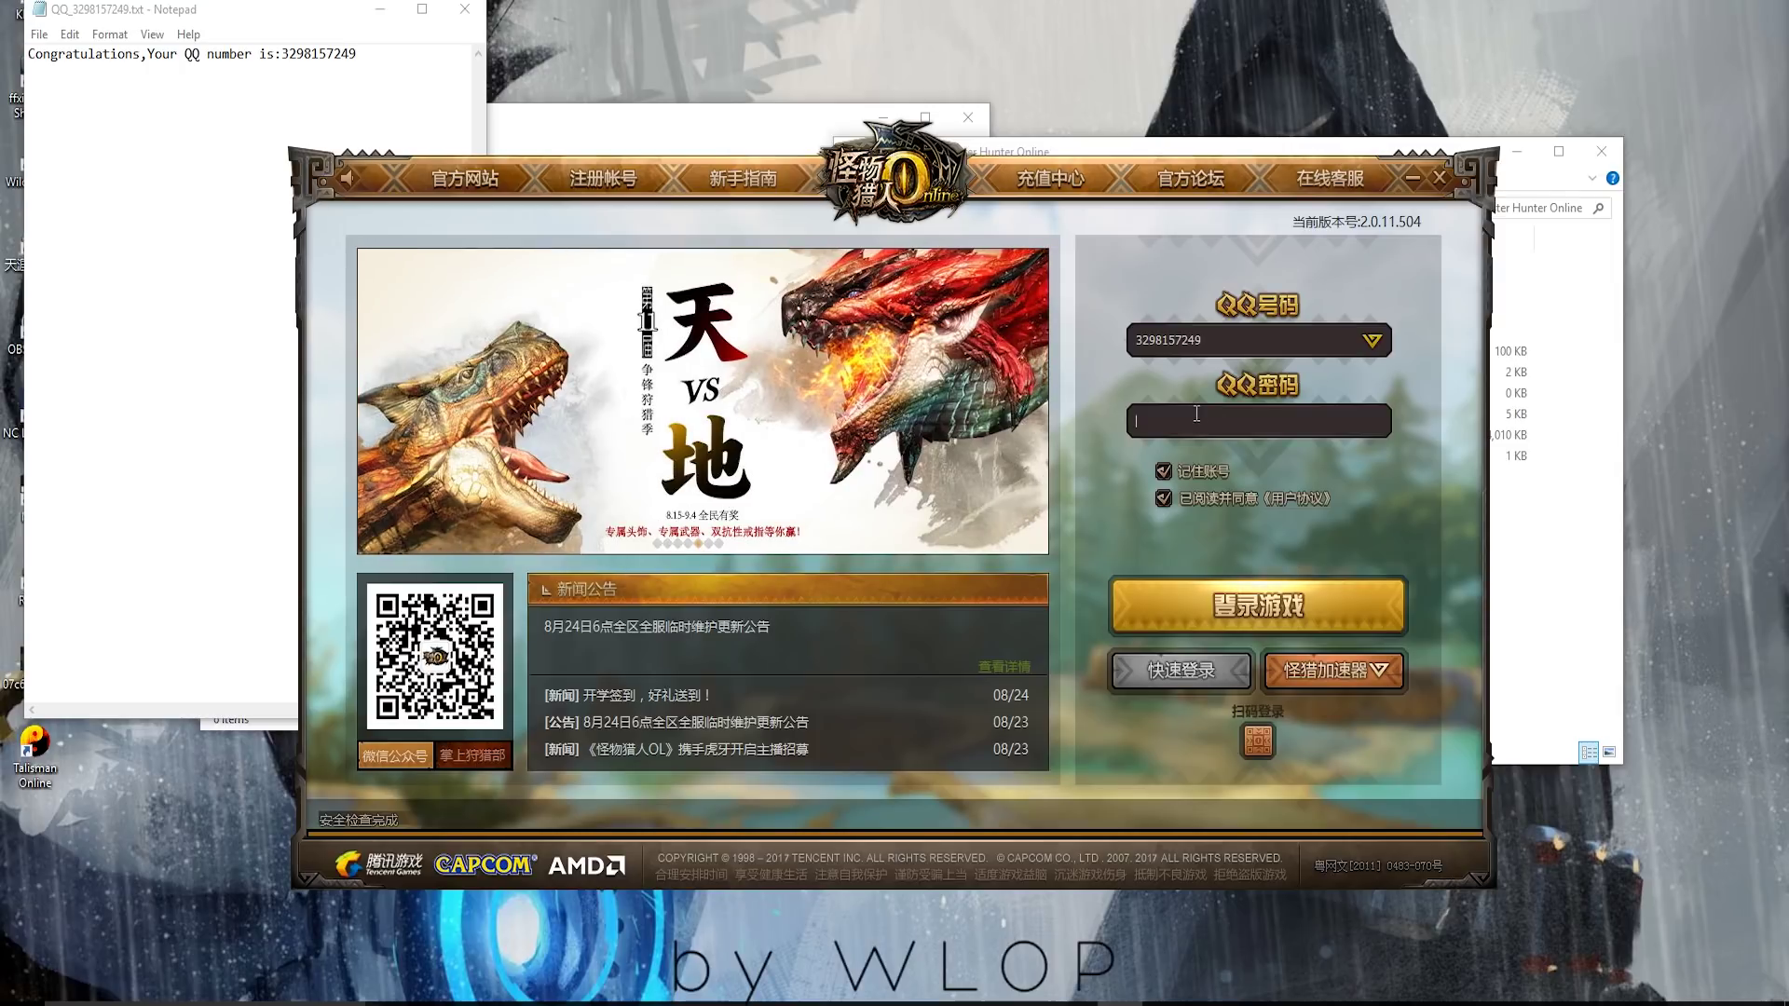
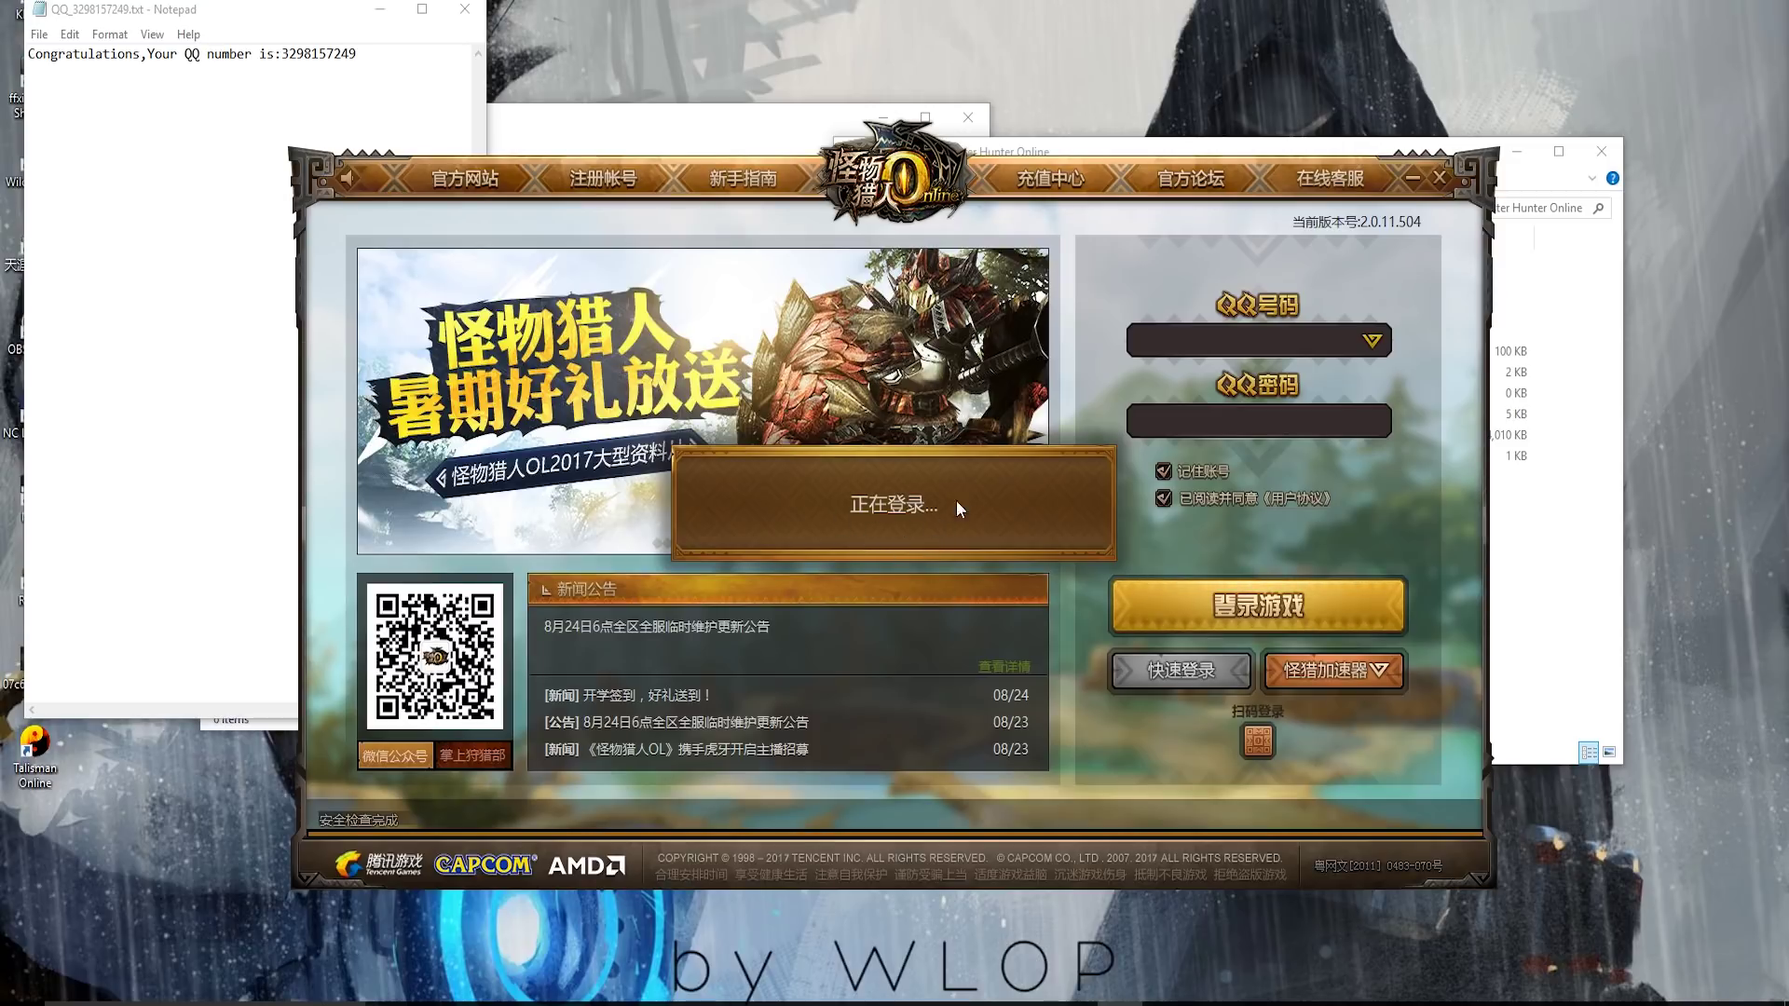
- Move the real-name registration notice aside and select its registration instructions
left_click_drag(1182, 296, 1304, 284)
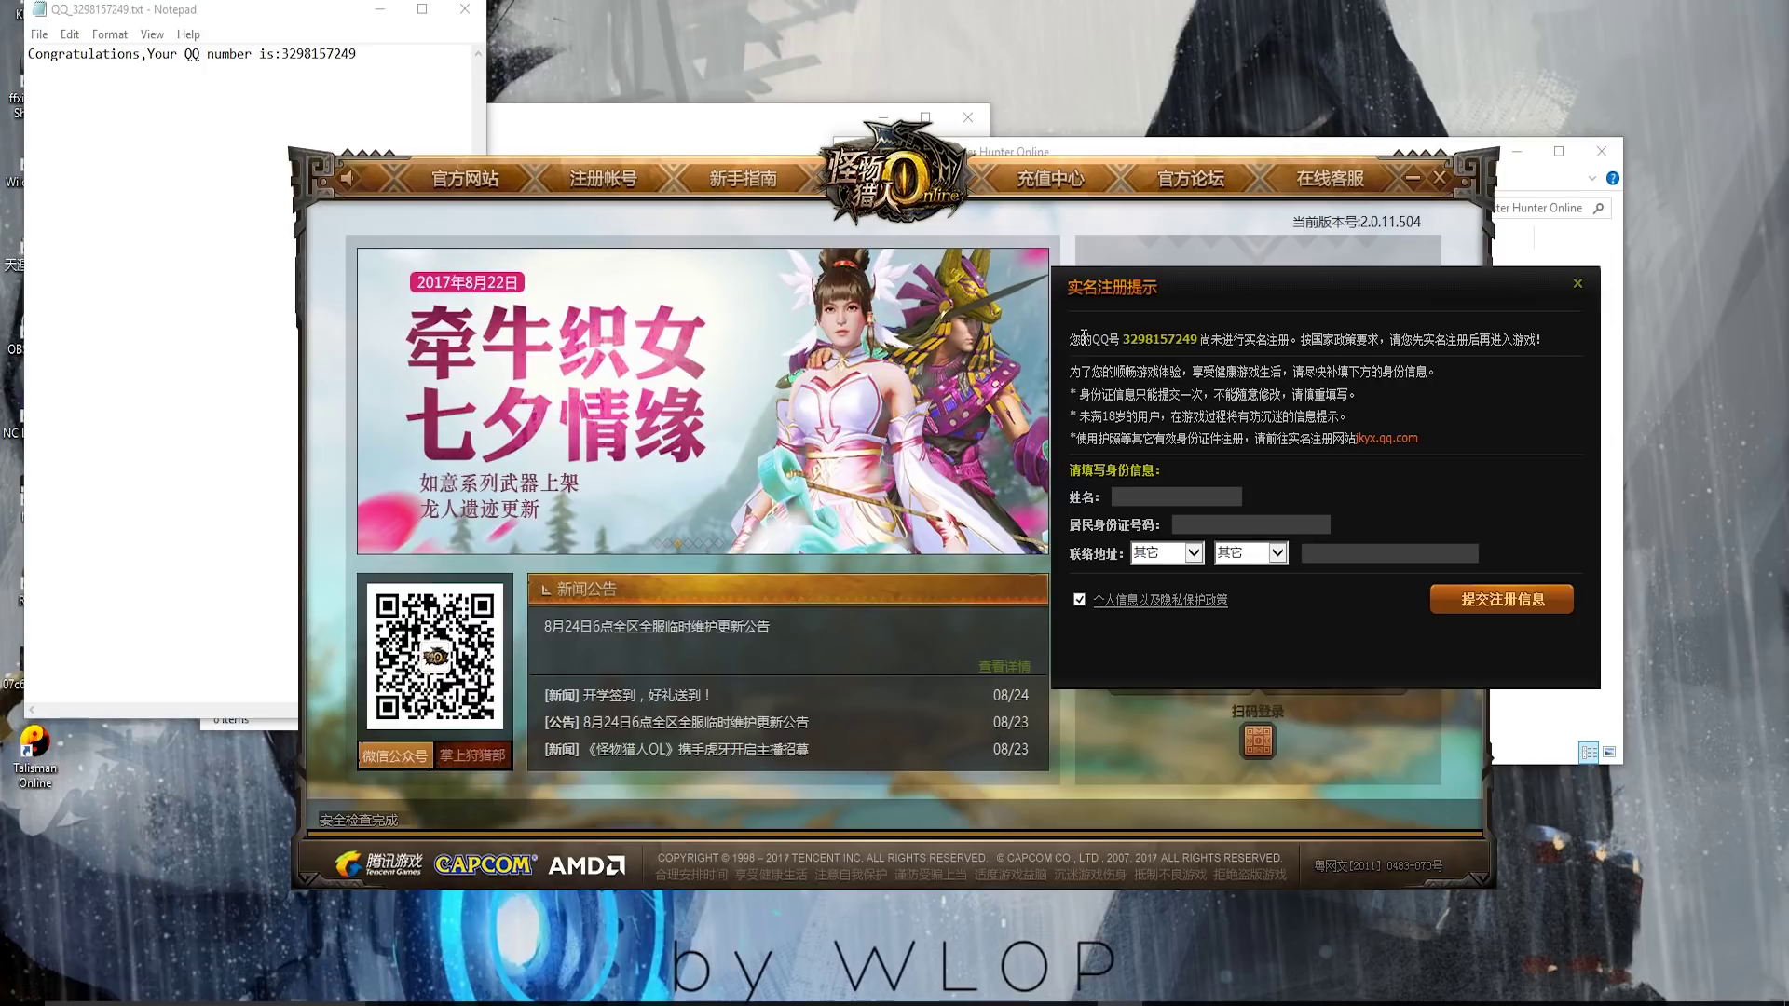
left_click_drag(1069, 338, 1436, 454)
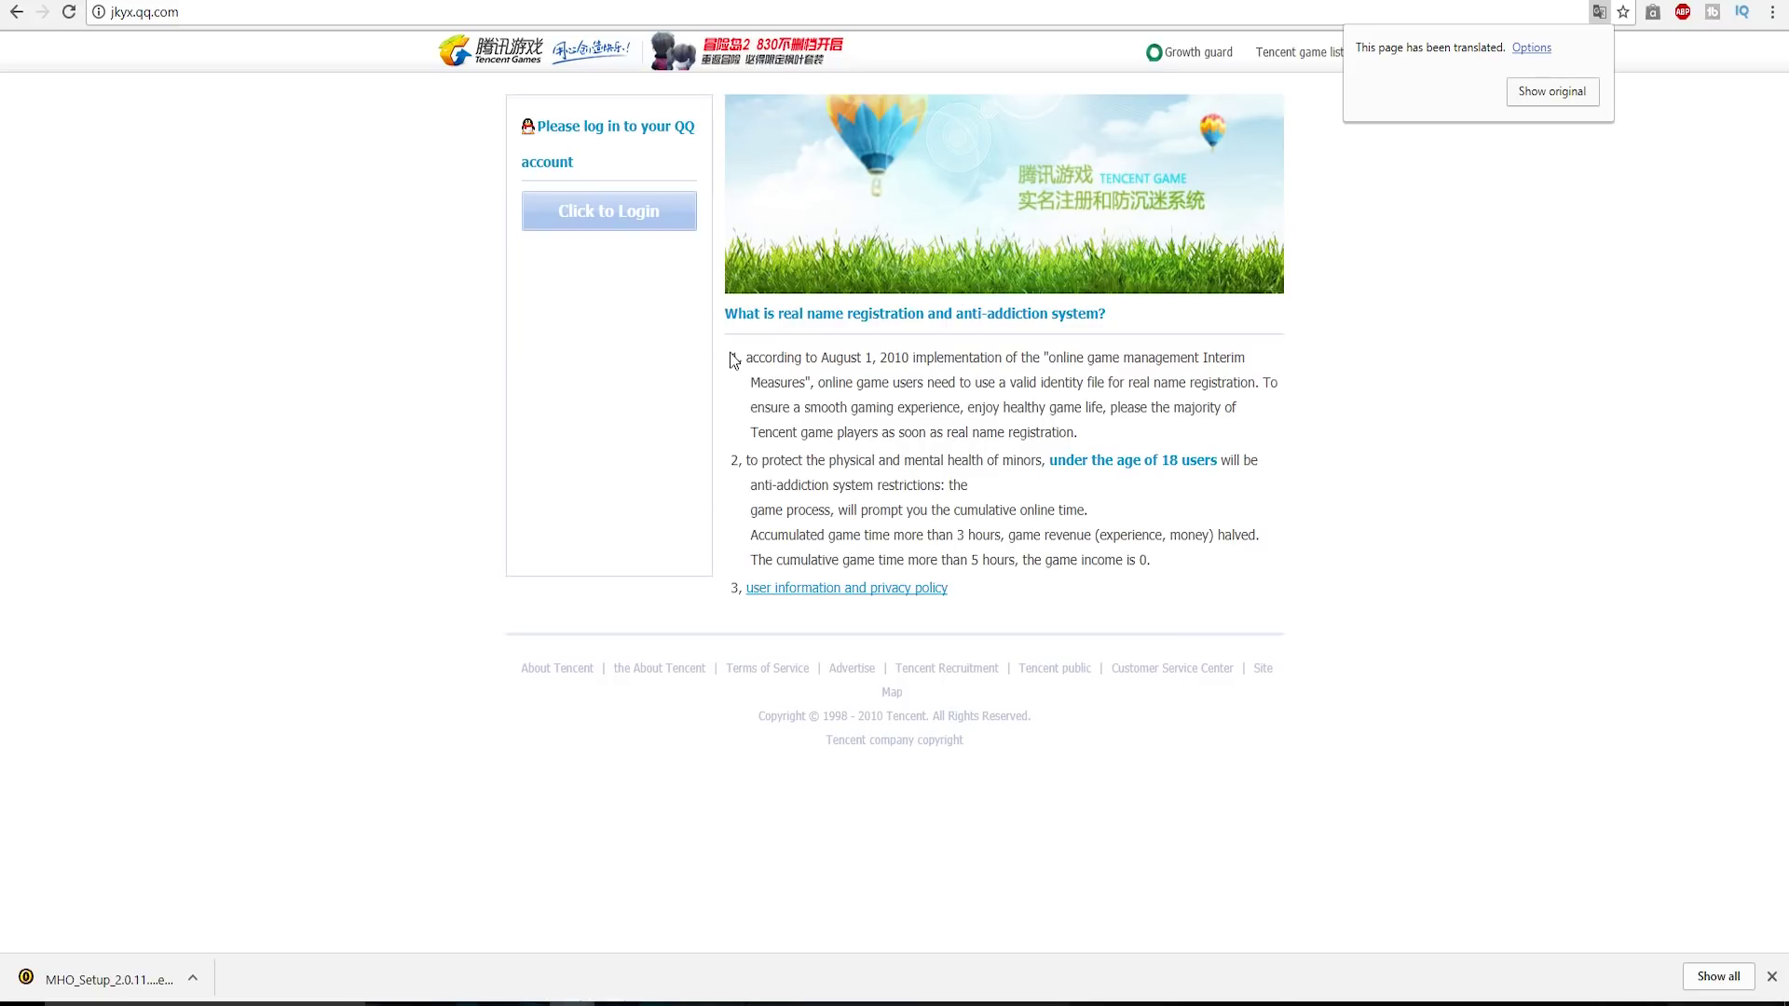
- Log in to the QQ account with account and password, then translate the ID form into English
left_click(627, 224)
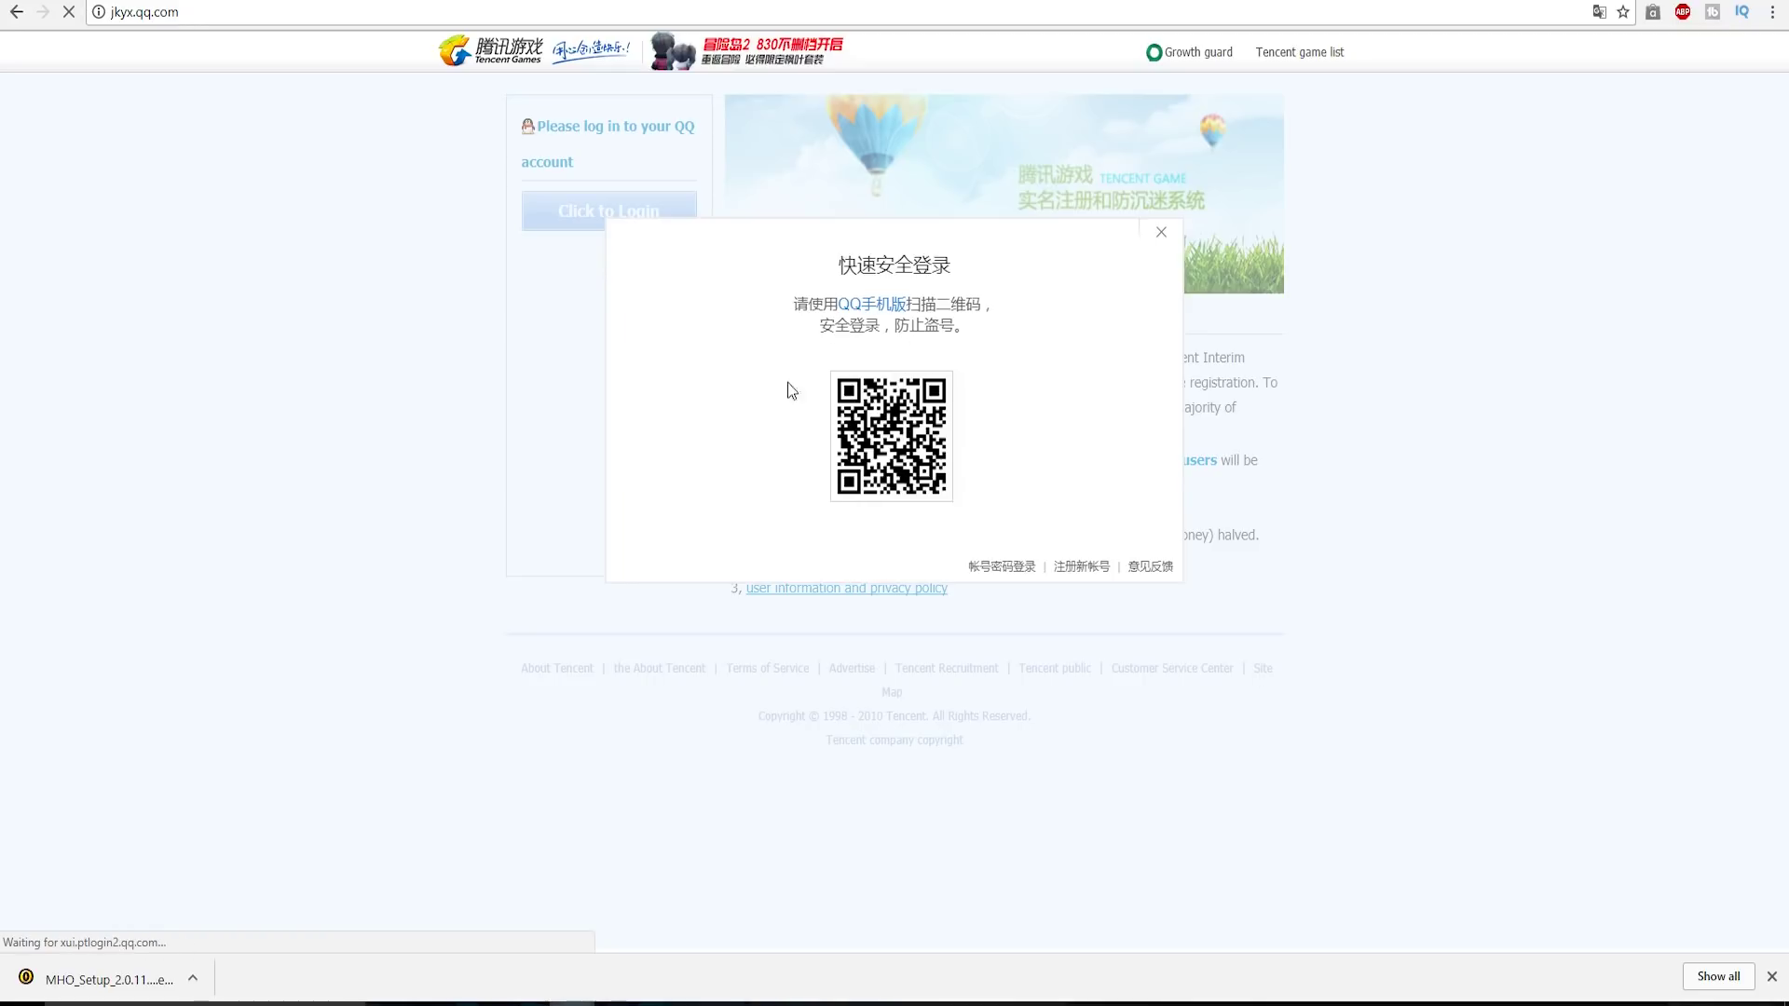
left_click(1024, 570)
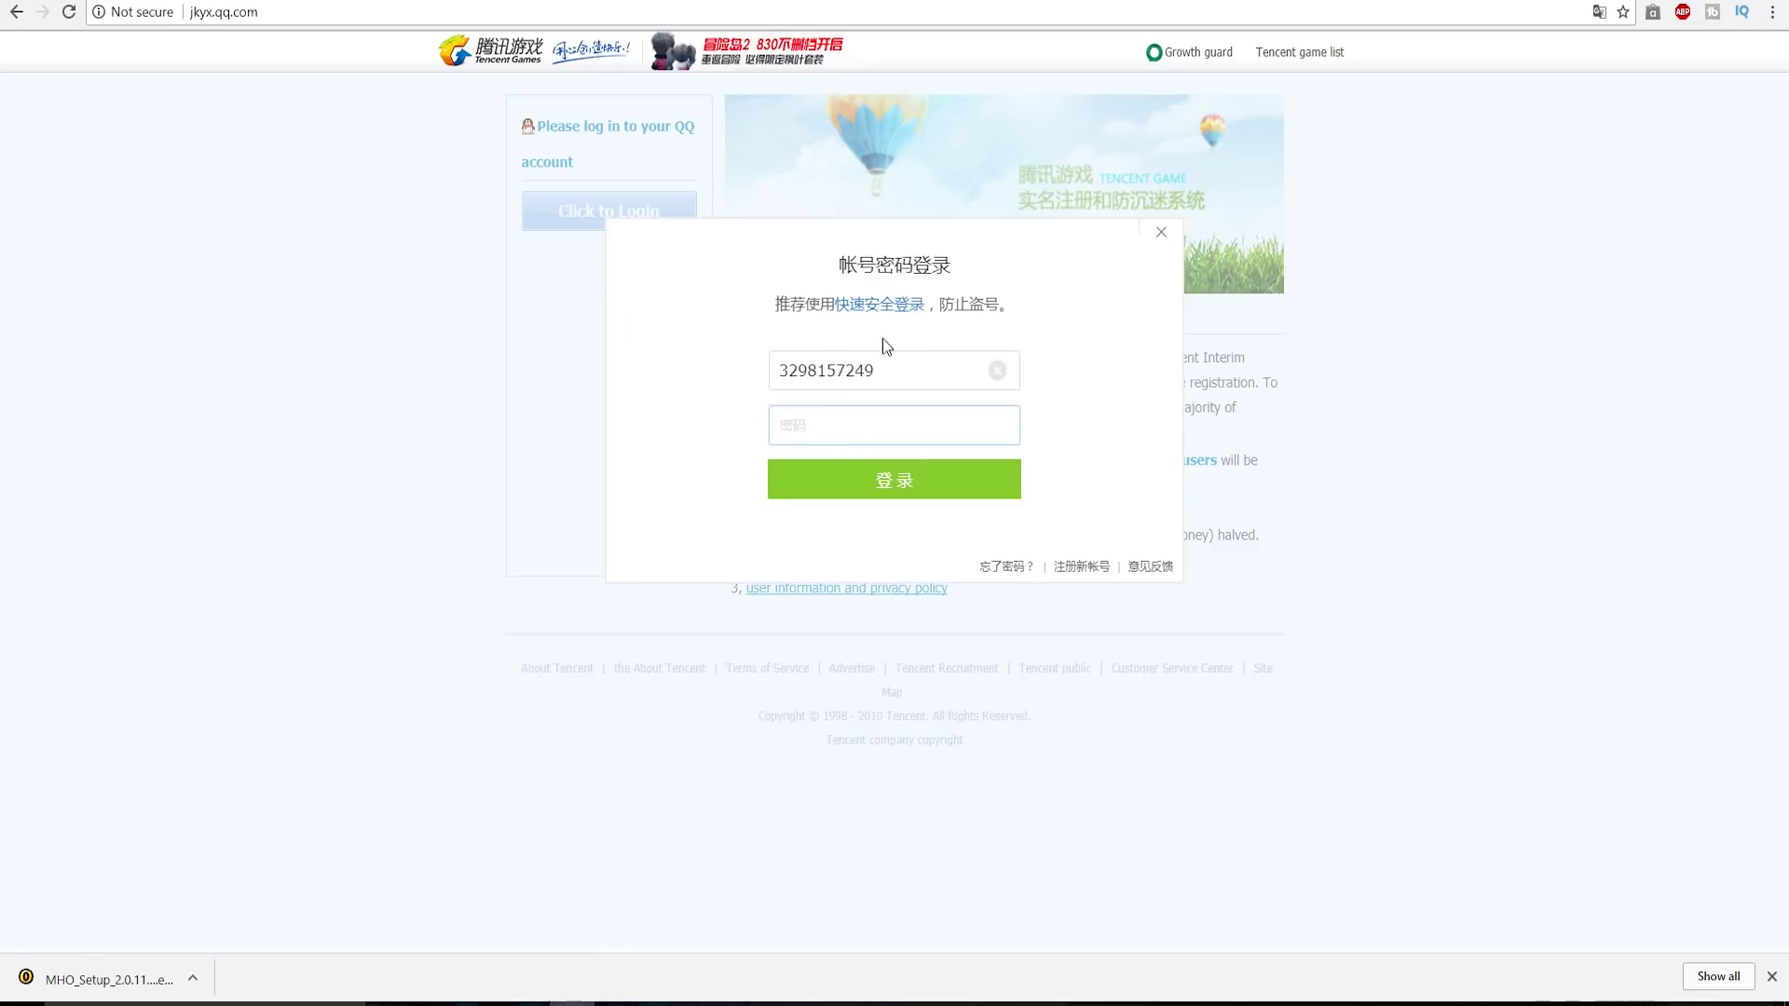
left_click(903, 367)
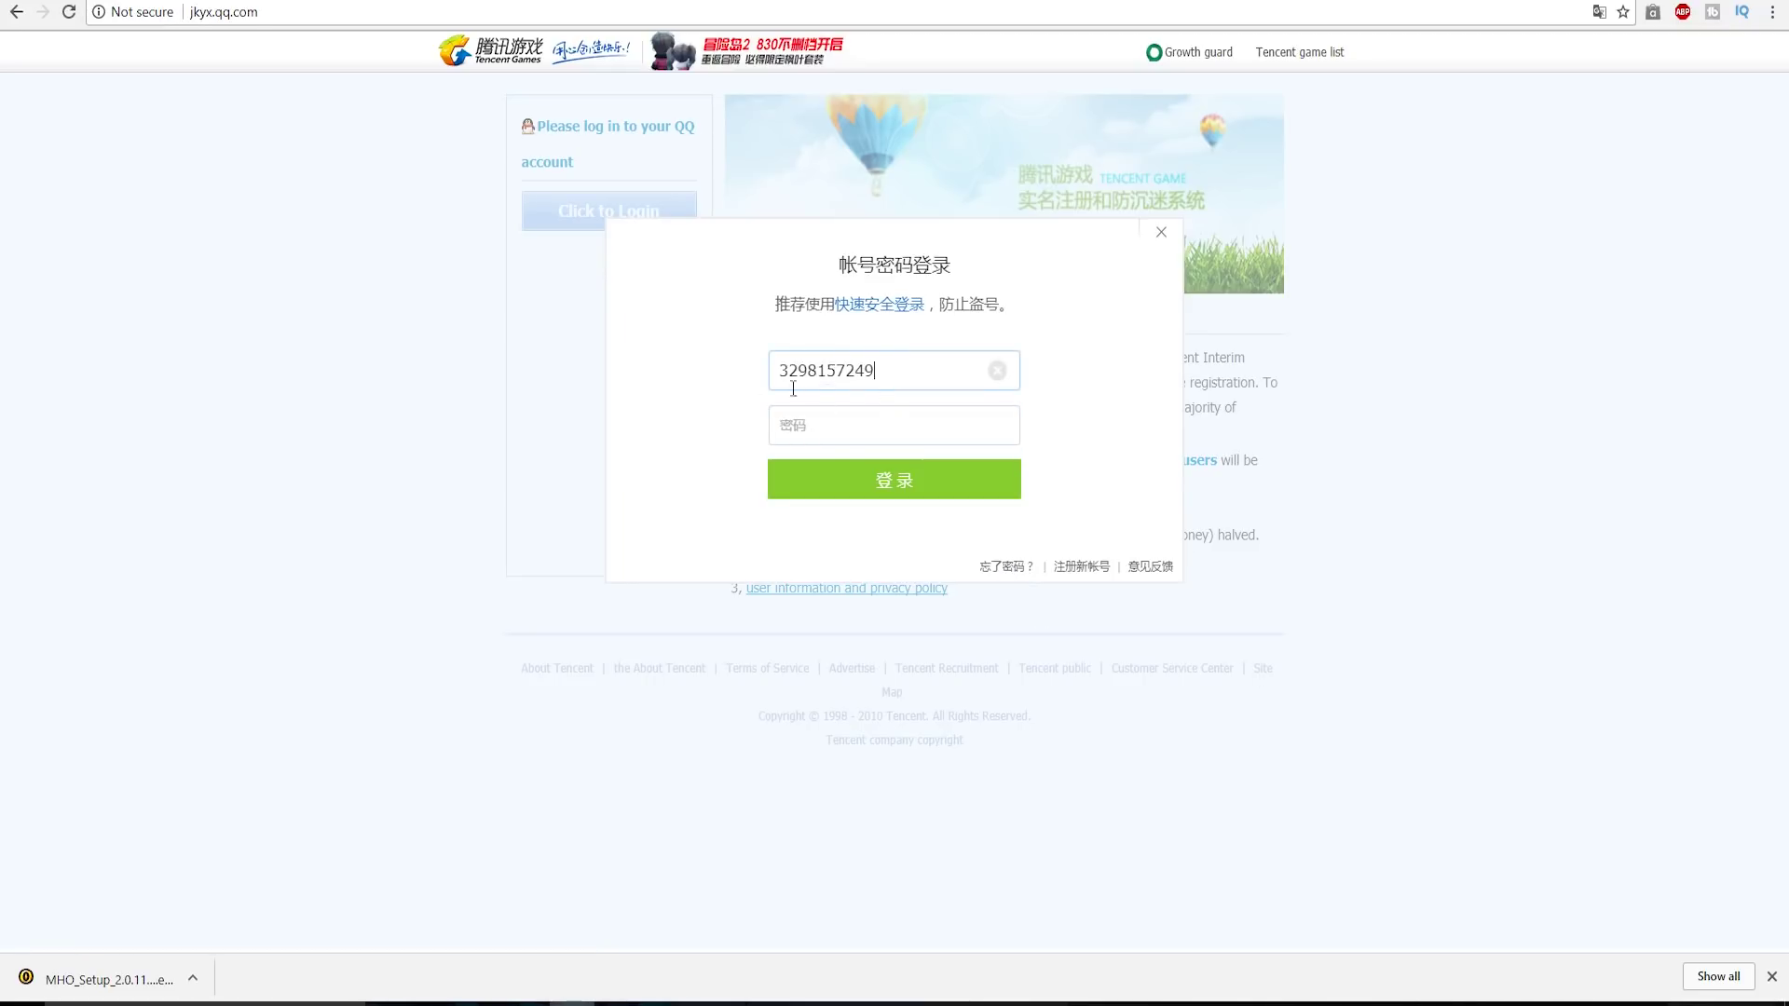
left_click(858, 440)
key("Return")
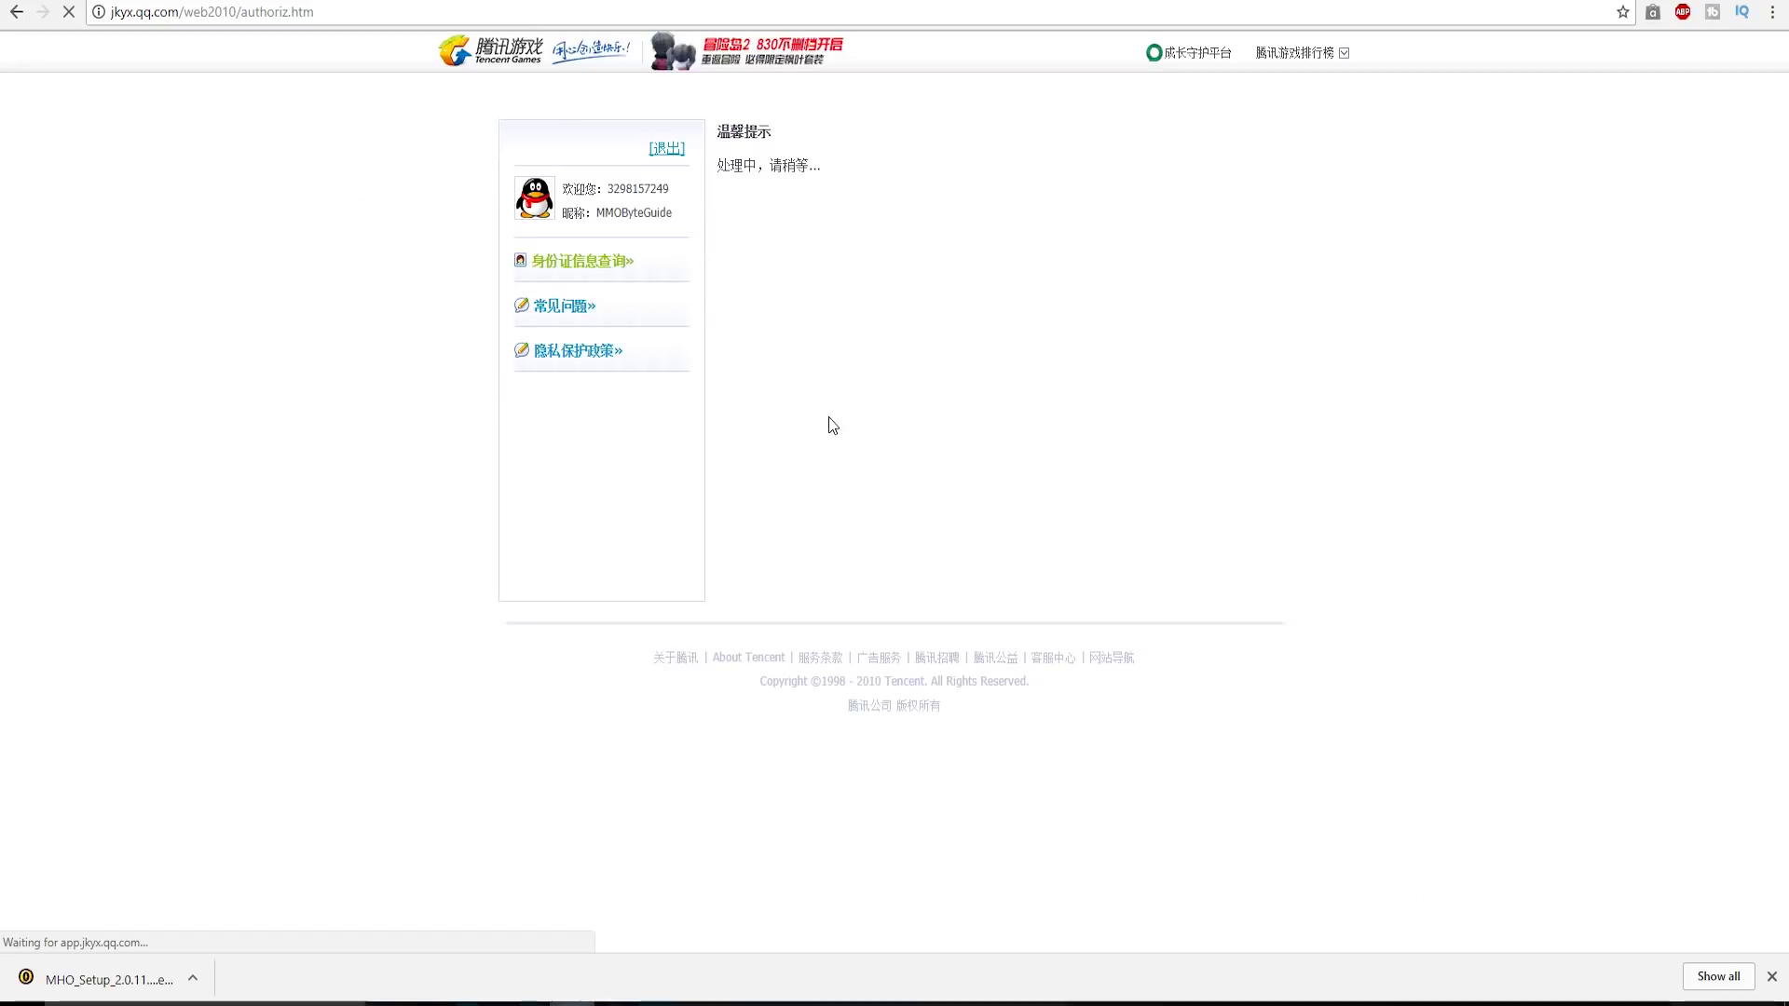
right_click(1495, 163)
left_click(1569, 333)
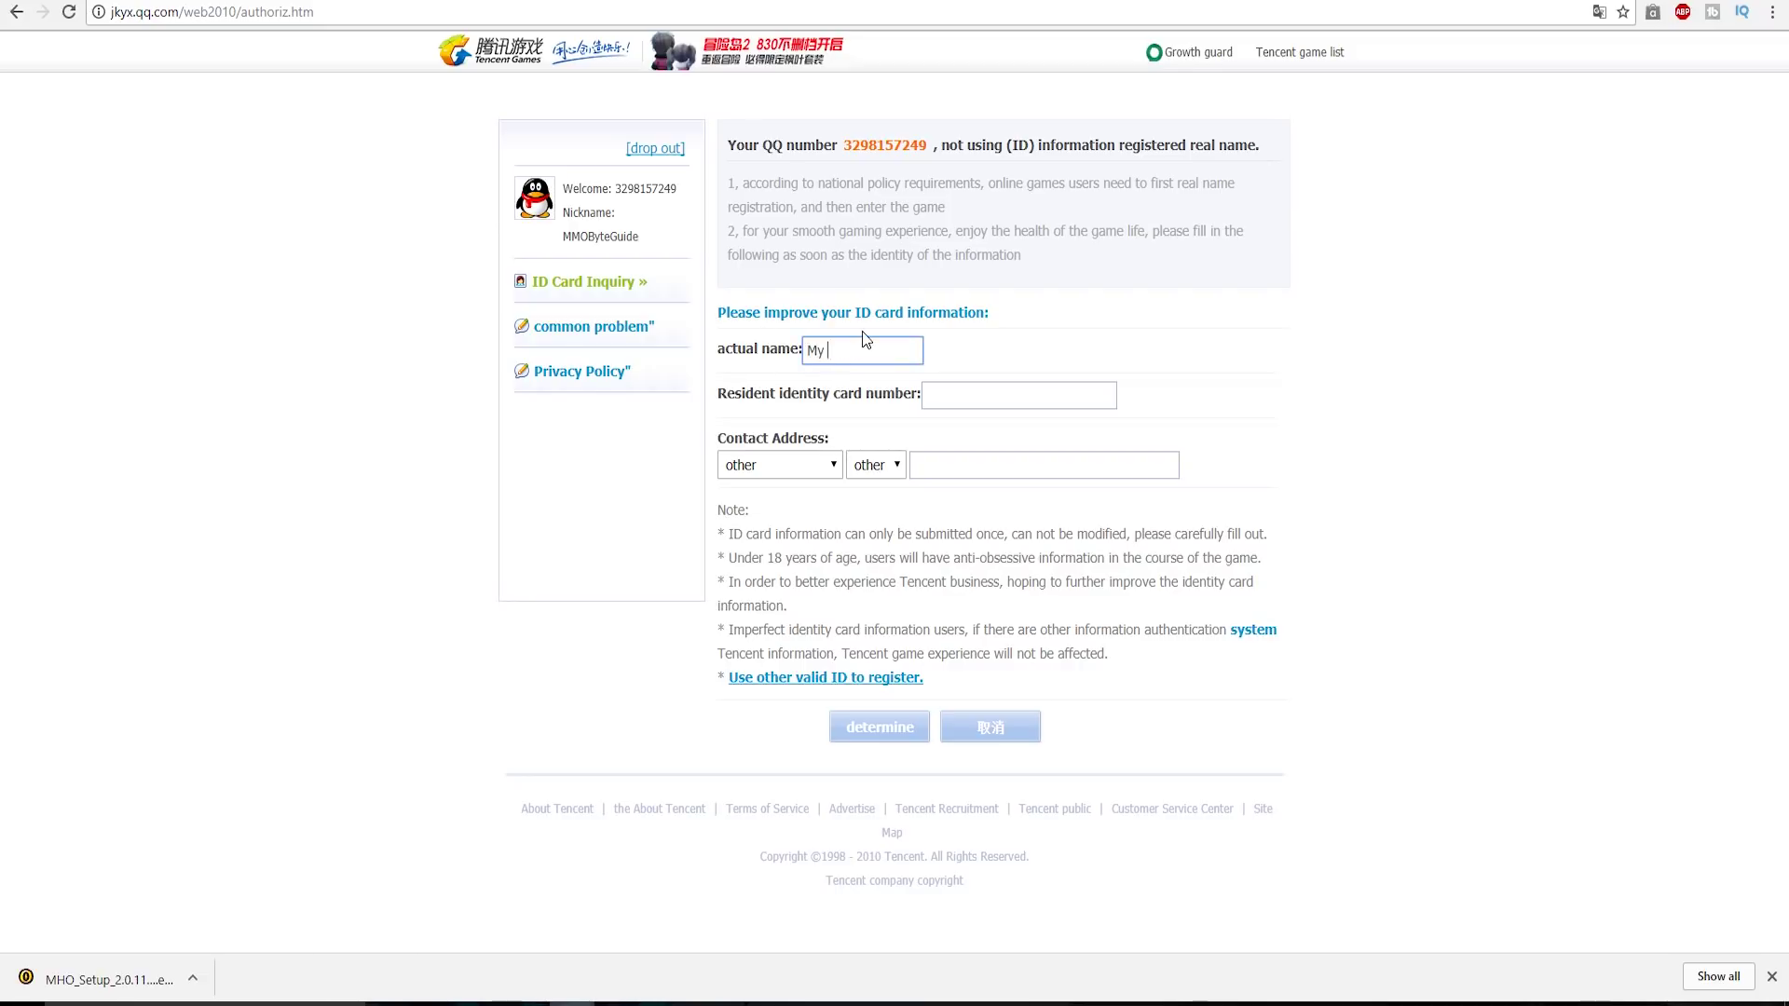
- Enter the real name, then paste the ID number format into the Notepad notes
type("ff")
key("Tab")
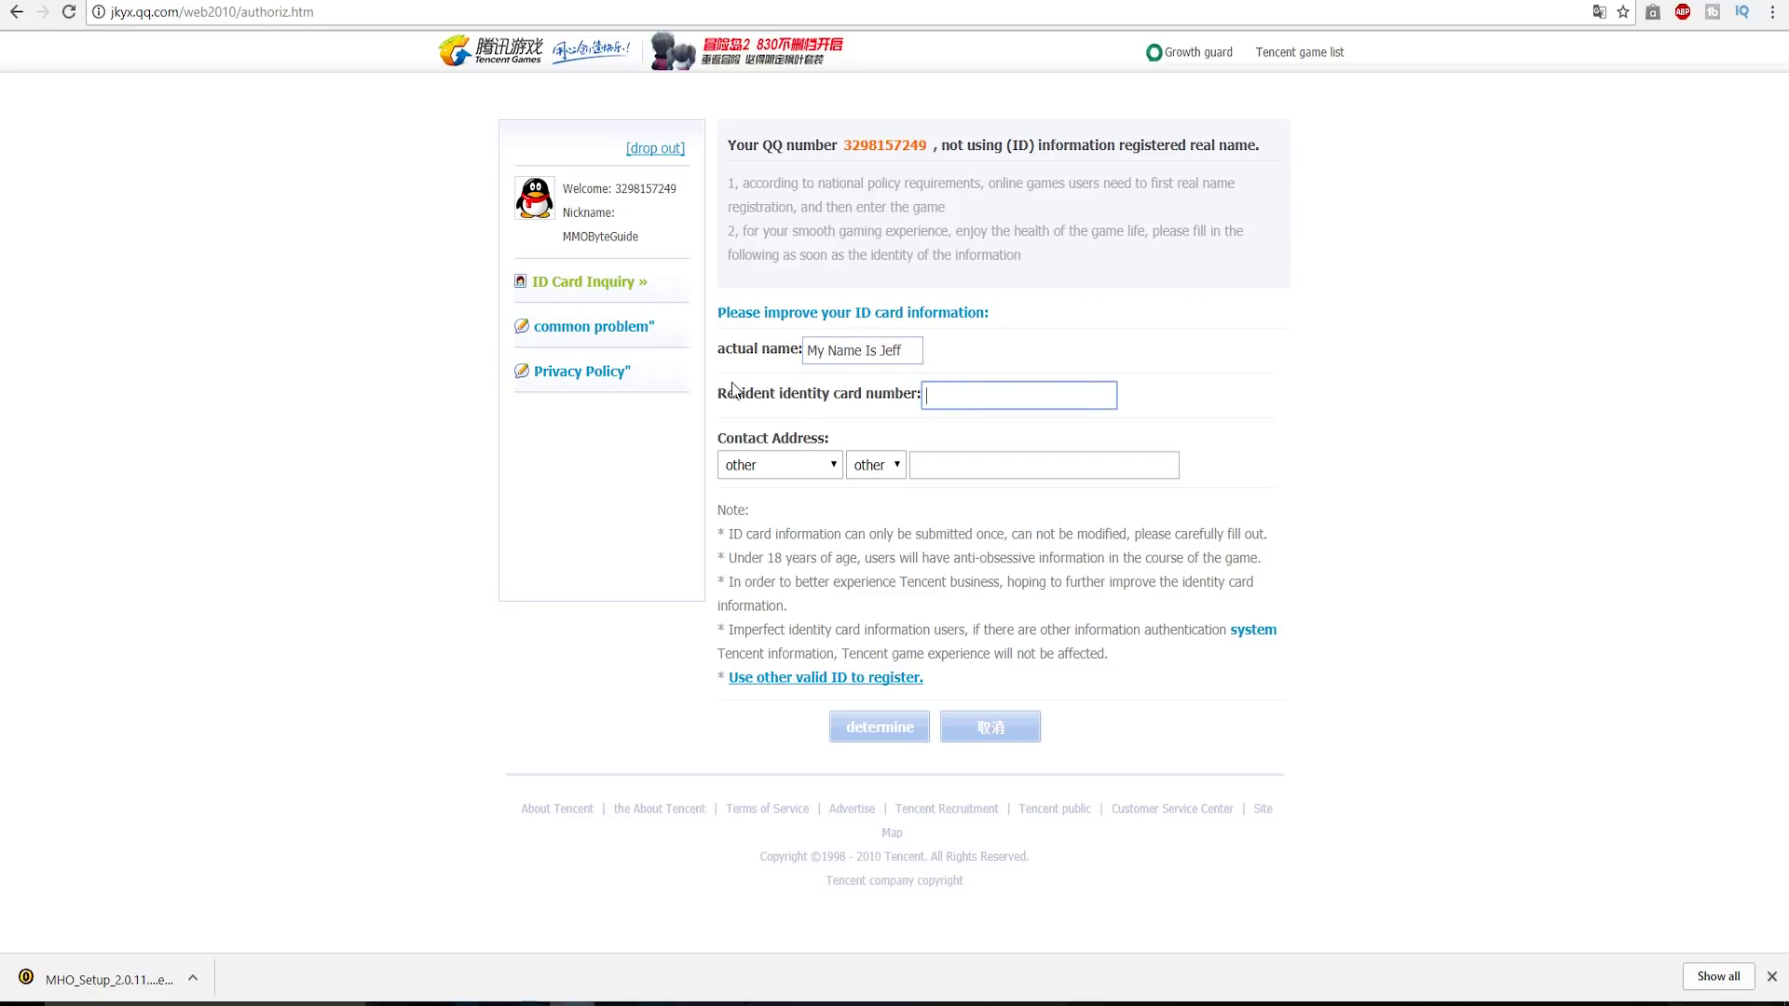
left_click(735, 389)
left_click_drag(720, 399, 923, 396)
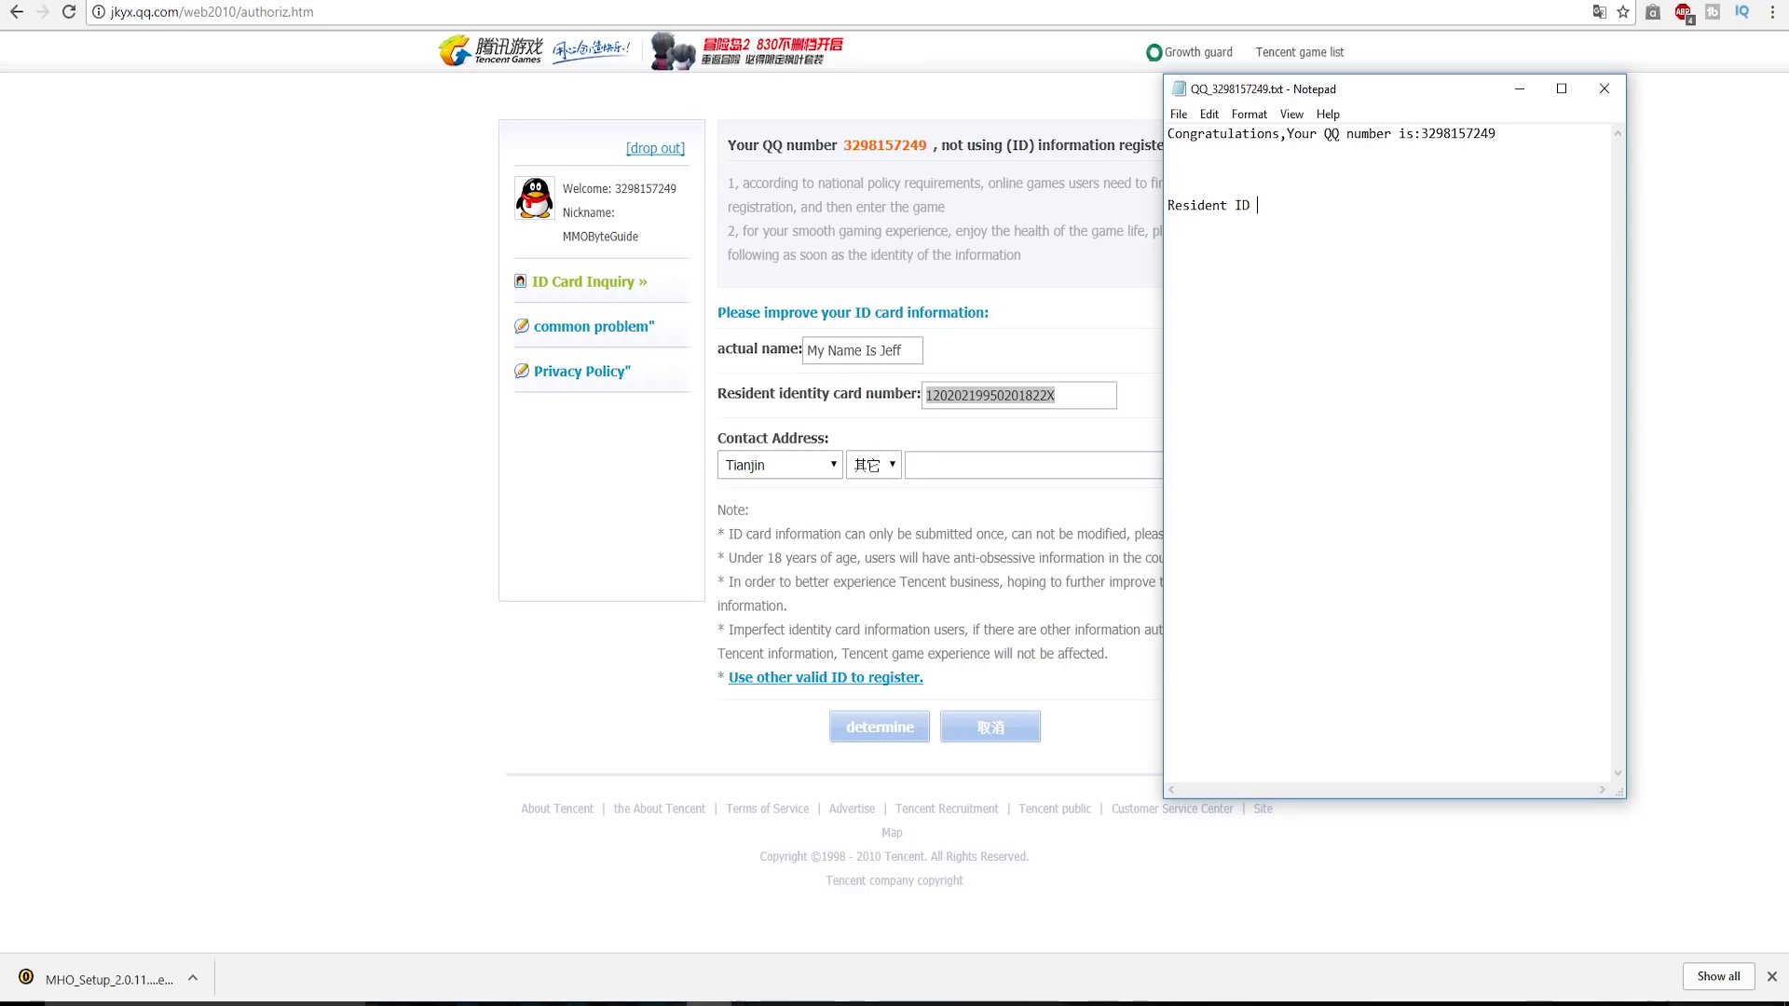
type("- 110102YYYYMMDD888X")
- Insert hyphens in the Notepad ID template to separate 110102, YYYY, MM and DD
left_click(1349, 228)
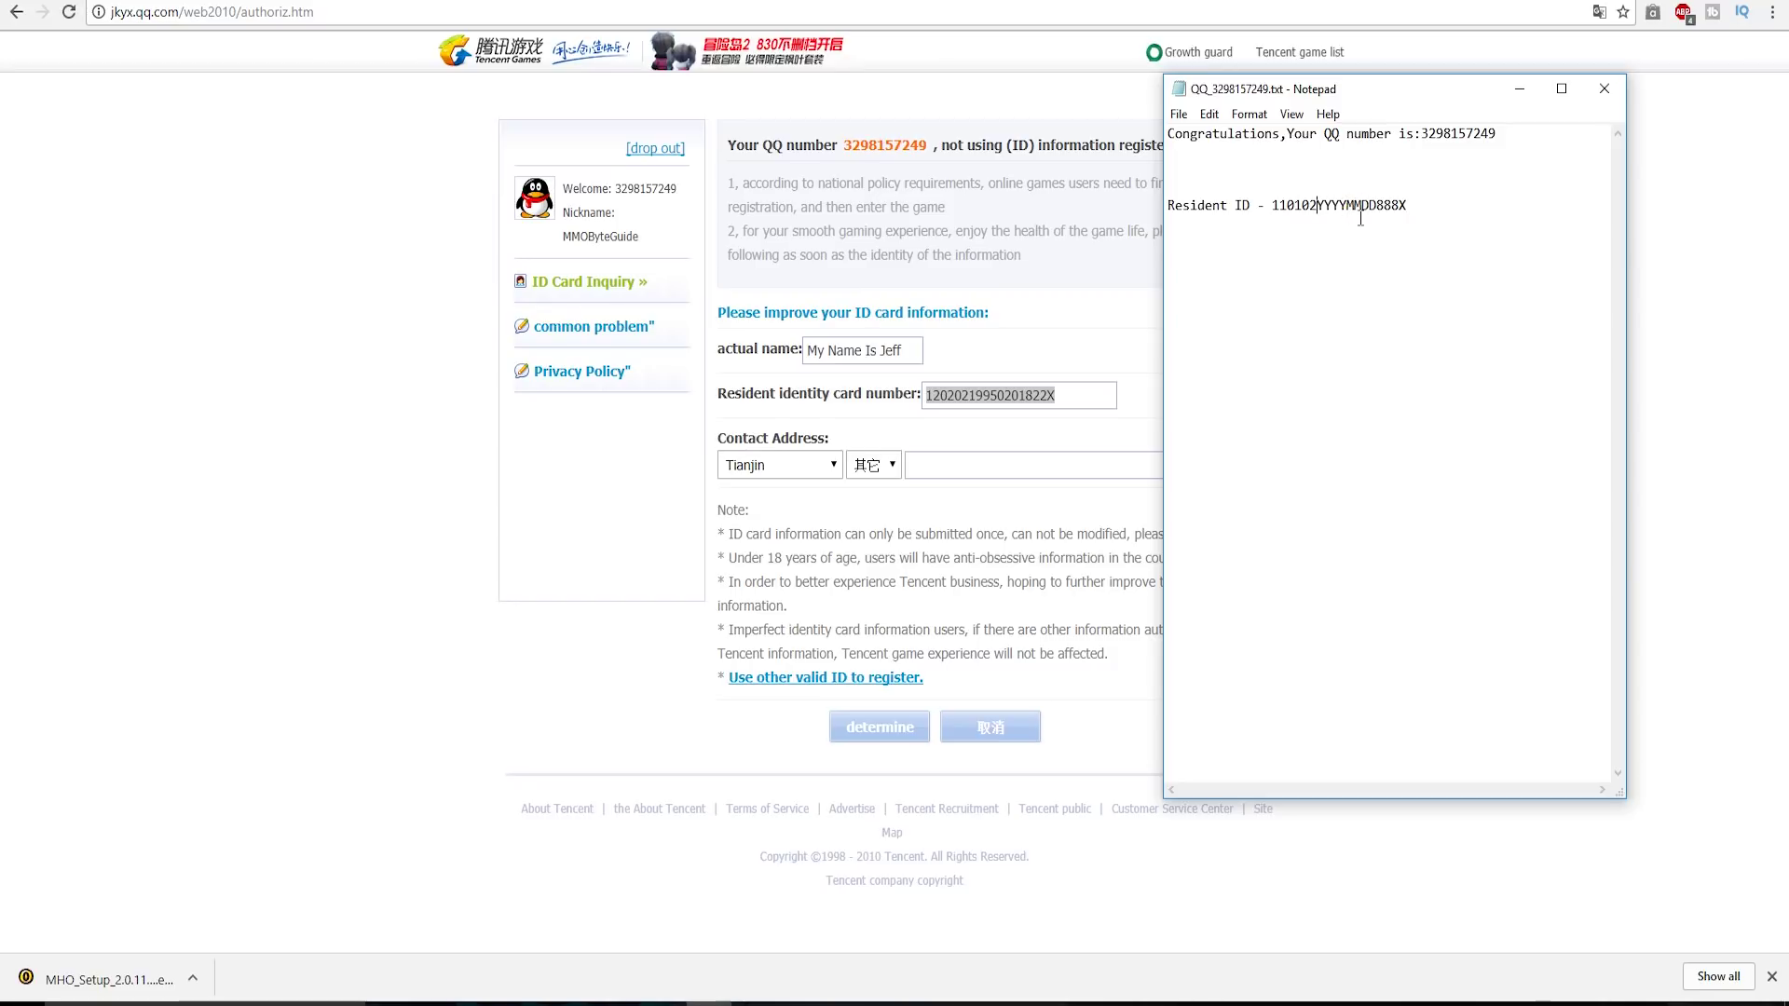
type("-")
left_click(1355, 210)
type("-")
left_click(1378, 211)
type("-MM-")
left_click(1400, 211)
type("-DD-")
left_click(1449, 211)
- Review each part of the ID template, then remove the hyphens again
left_click_drag(1273, 205, 1315, 206)
left_click(1274, 278)
left_click_drag(1327, 209, 1356, 208)
left_click(1375, 221)
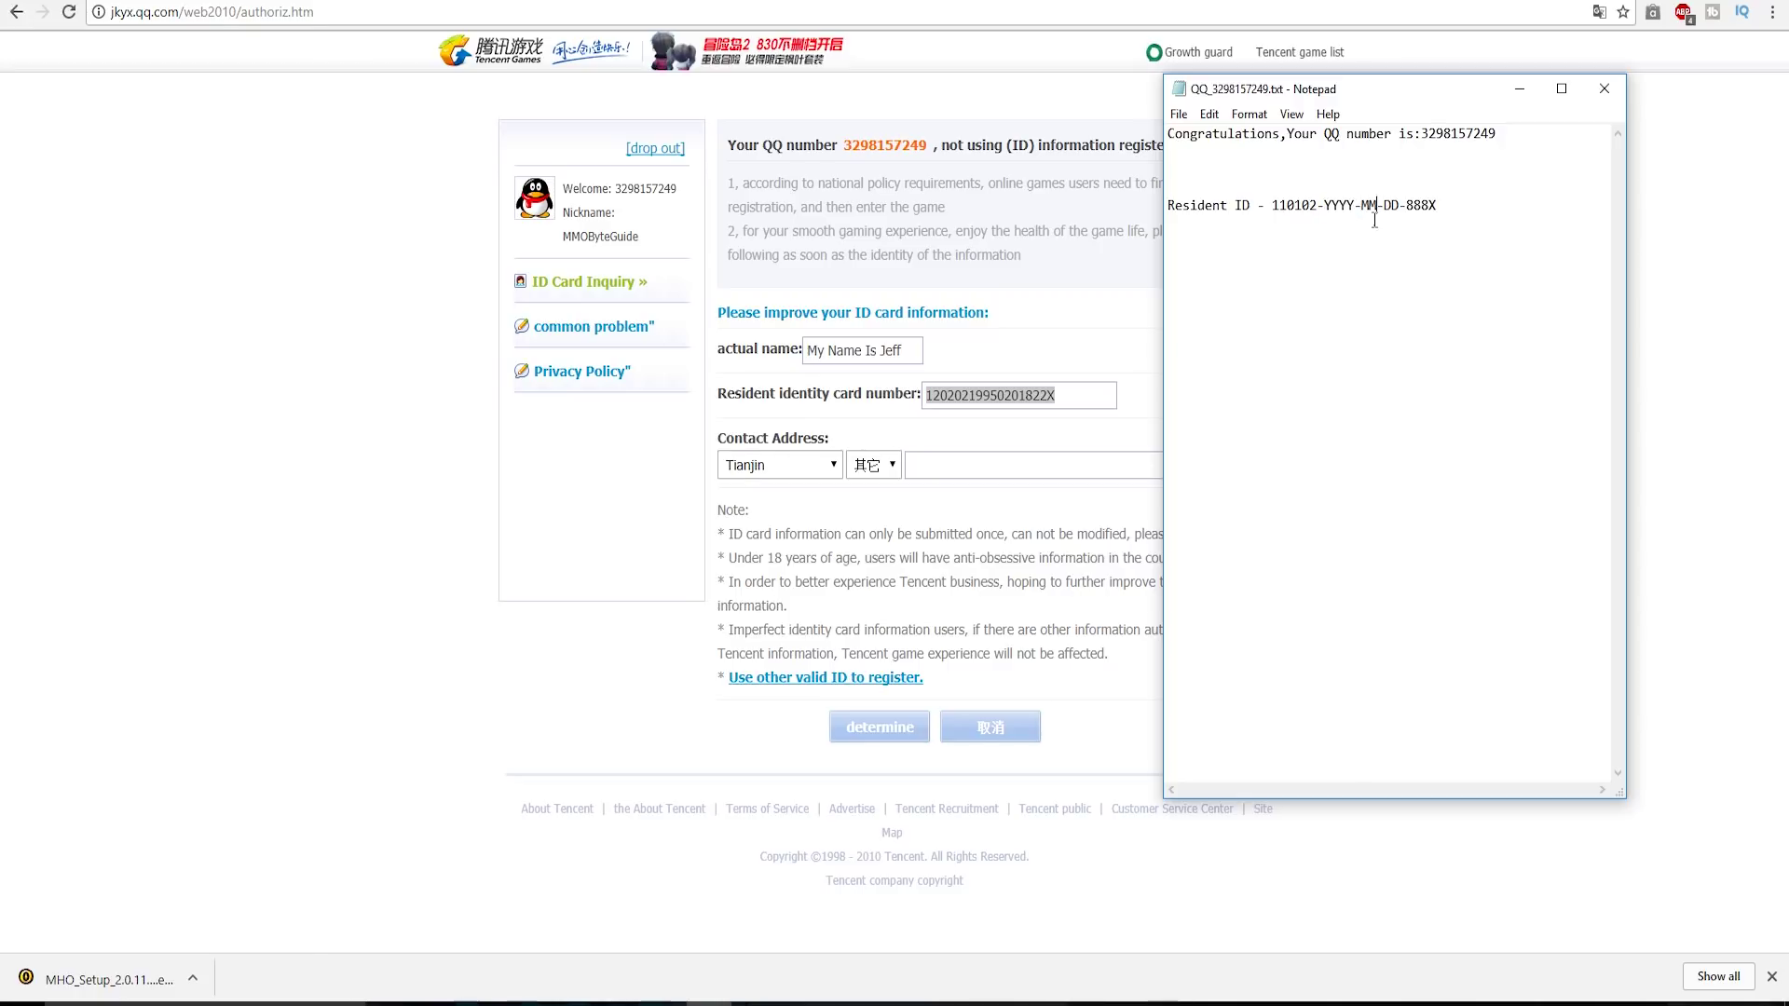
left_click_drag(1366, 205, 1391, 206)
left_click(1388, 203)
left_click(1403, 209)
key("BackSpace")
key("Left")
key("Left")
key("BackSpace")
key("BackSpace")
left_click(1325, 205)
key("BackSpace")
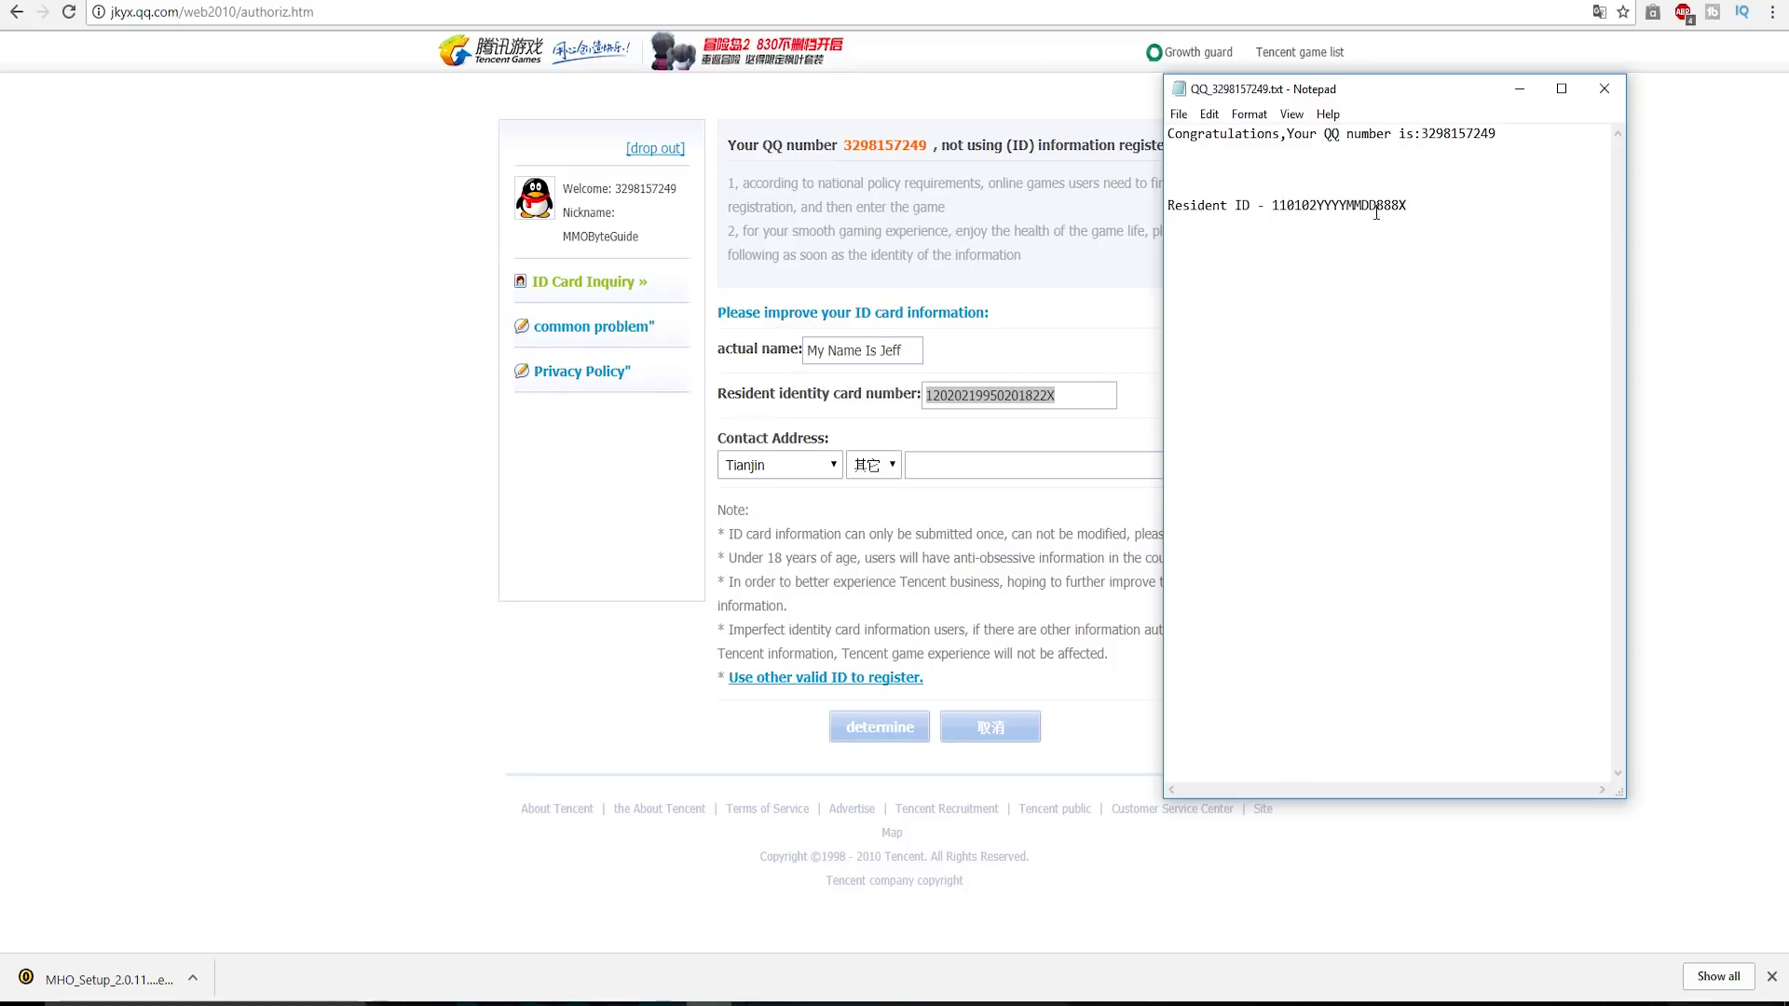
- Enter the ID number and Tianjin address, submit the form, and select the confirmation text
left_click(1049, 391)
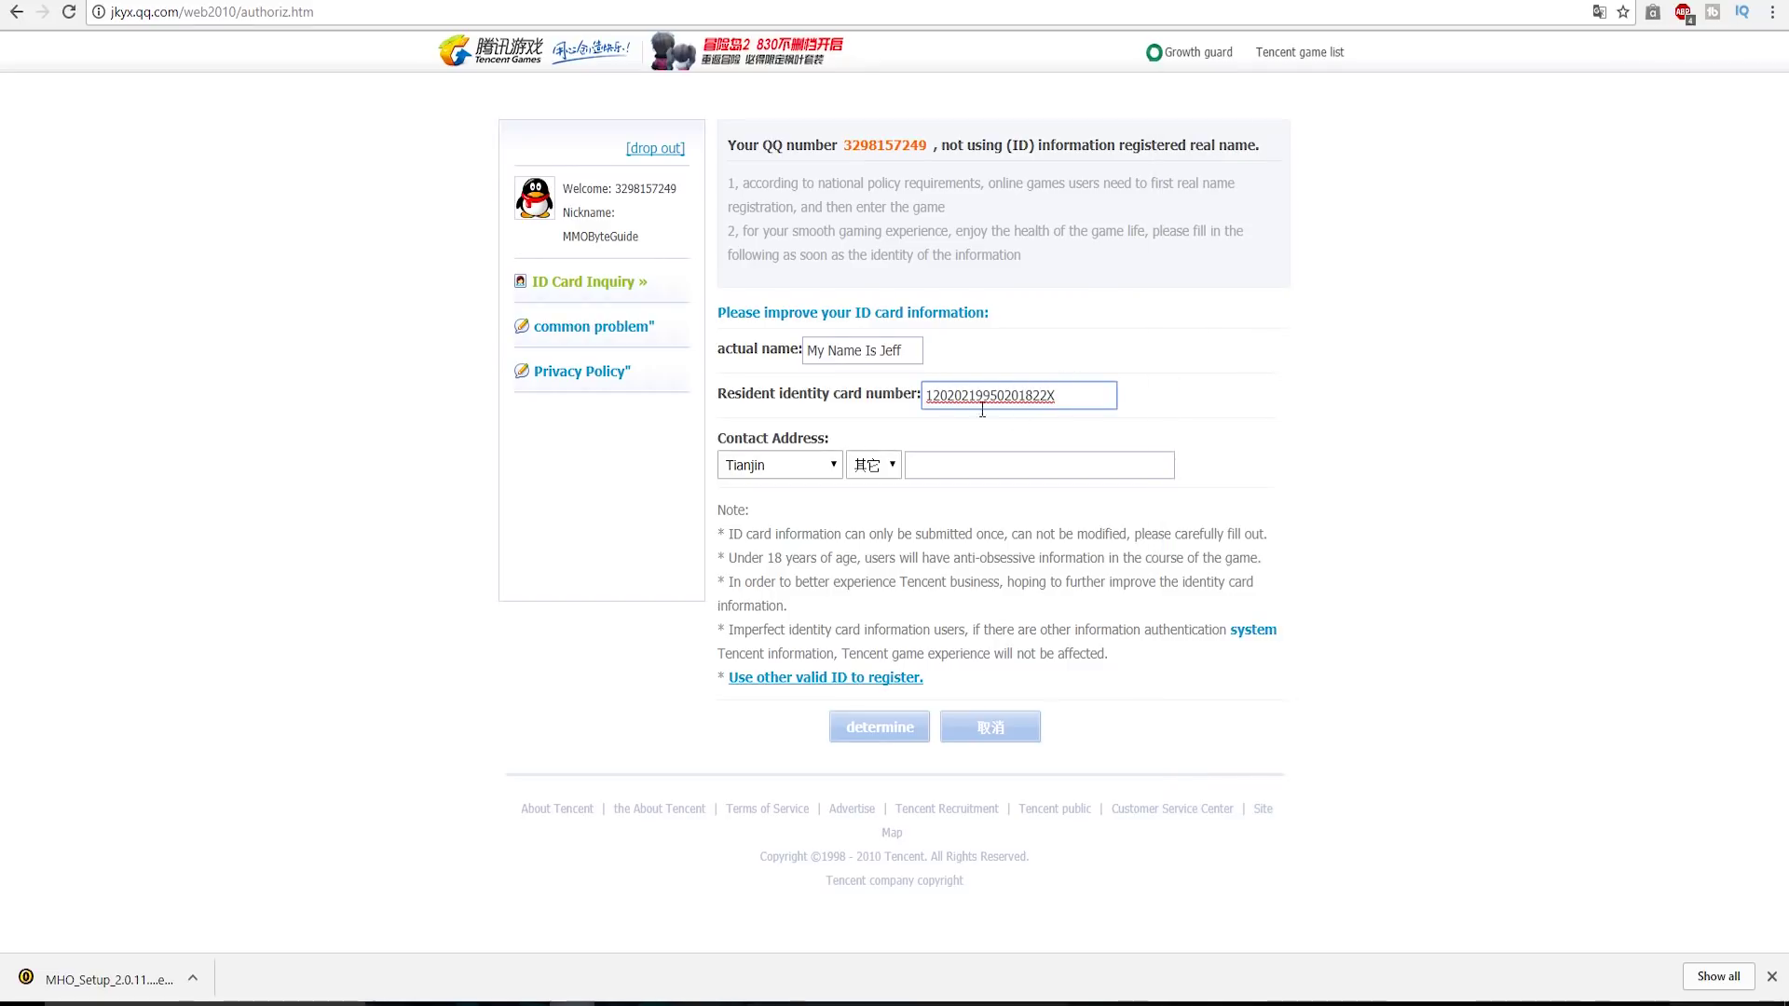
key("Tab")
key("Tab")
key("Tab")
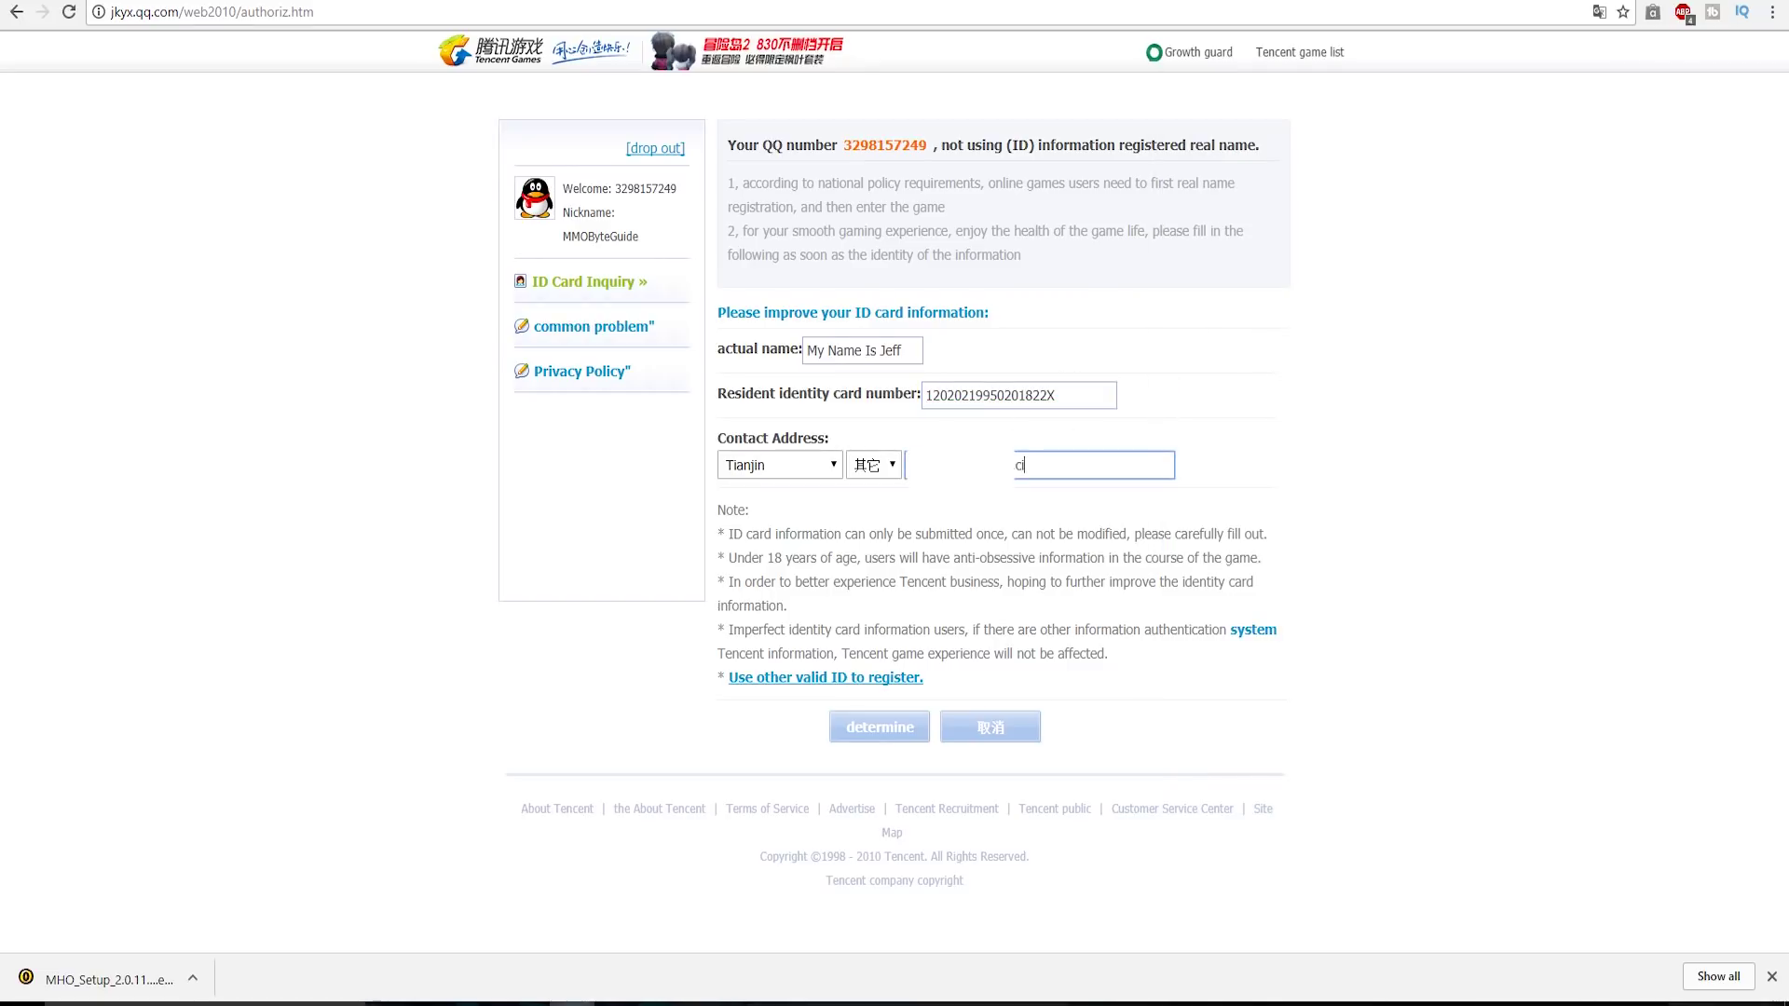
left_click(989, 581)
double_click(1074, 399)
key("Return")
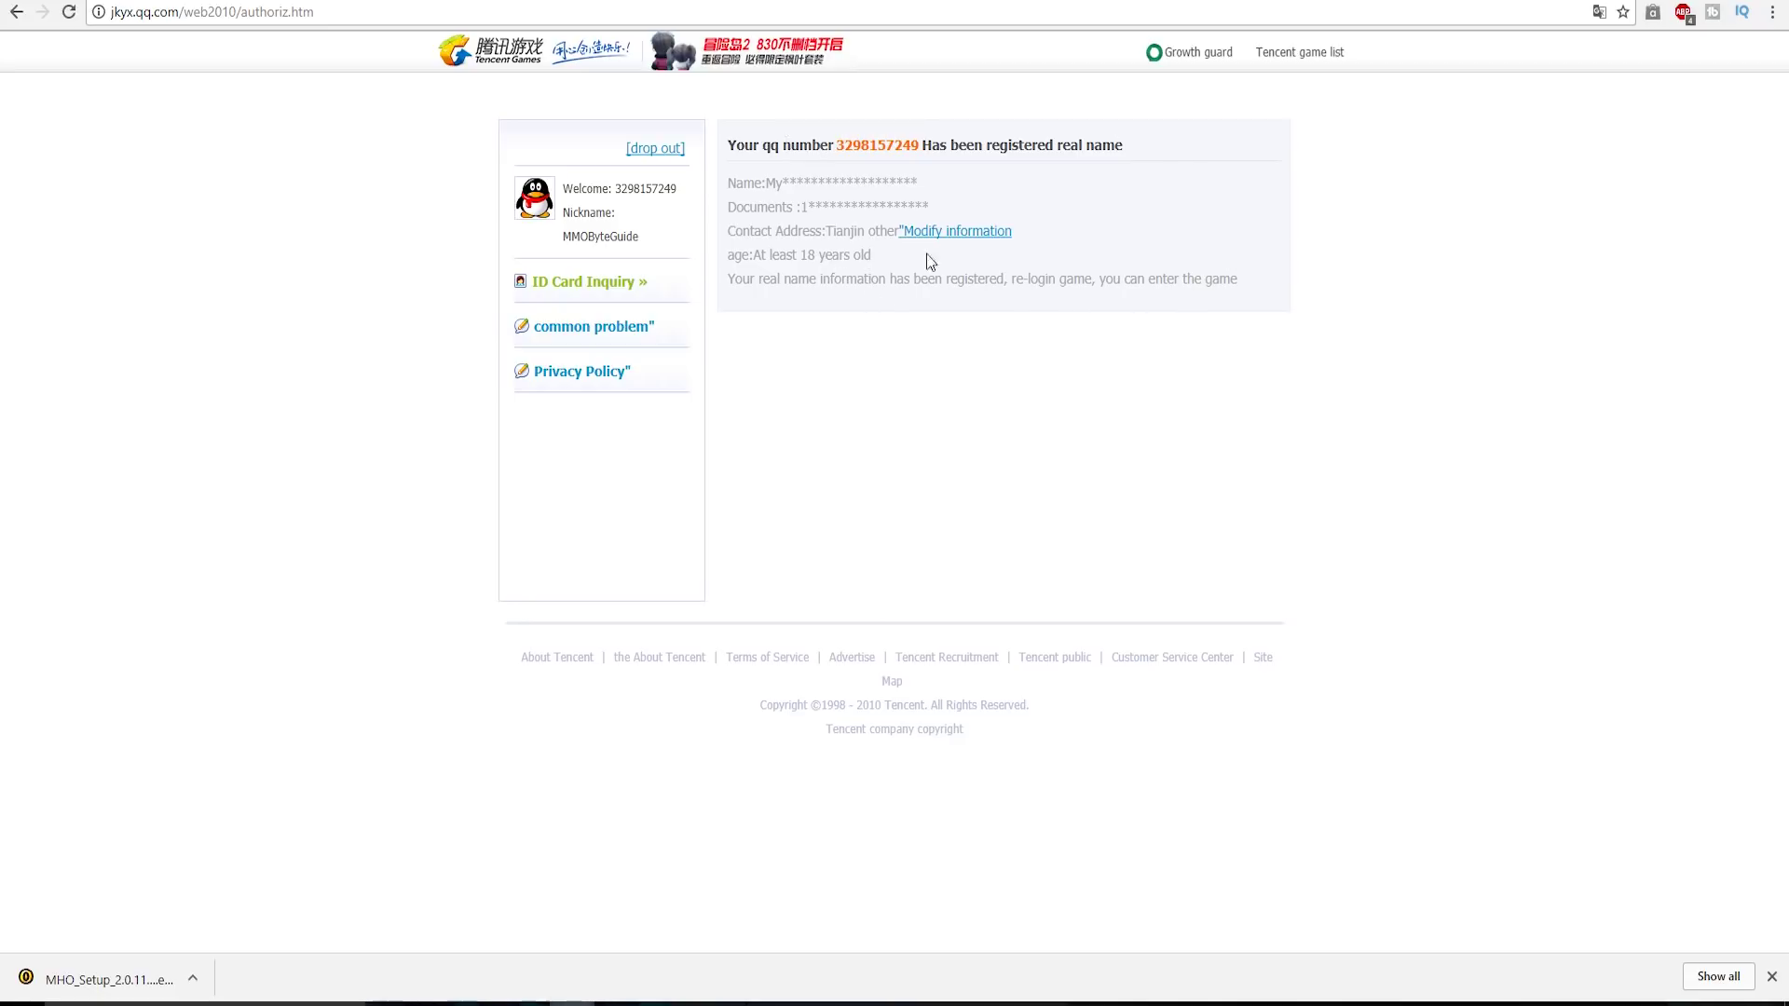
left_click_drag(726, 139, 1232, 281)
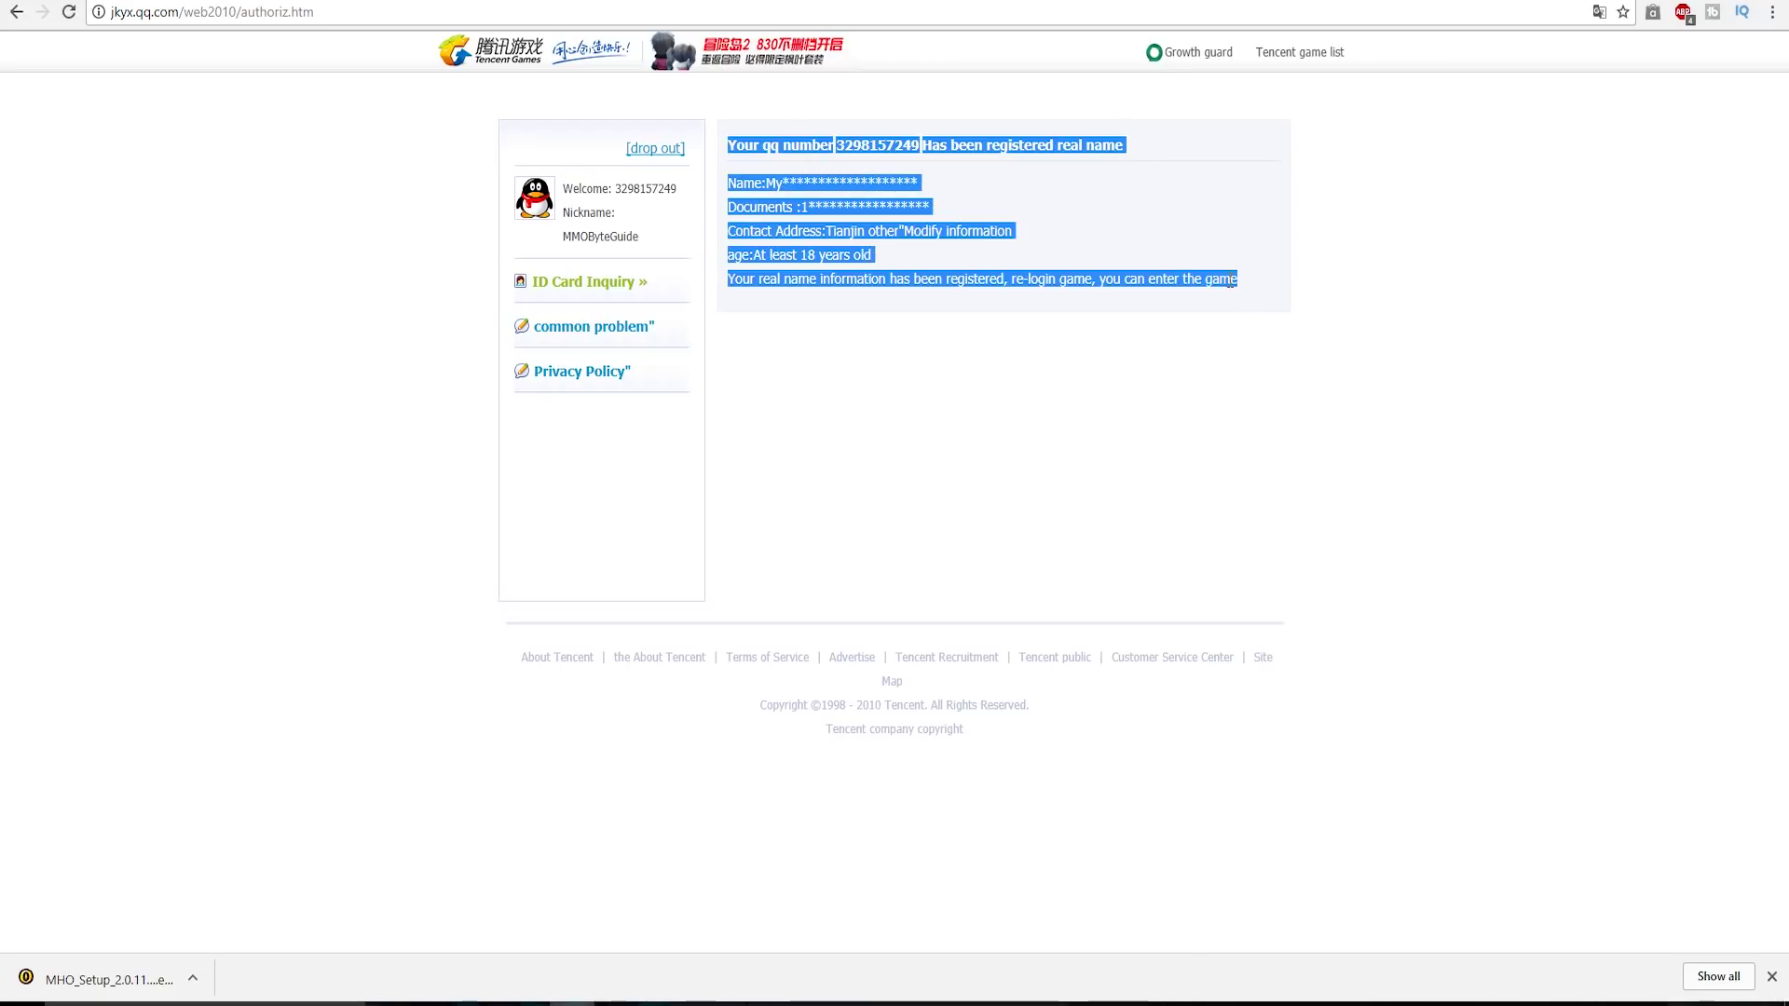
- Dismiss the notice and log in to the launcher with the QQ password
left_click(1575, 283)
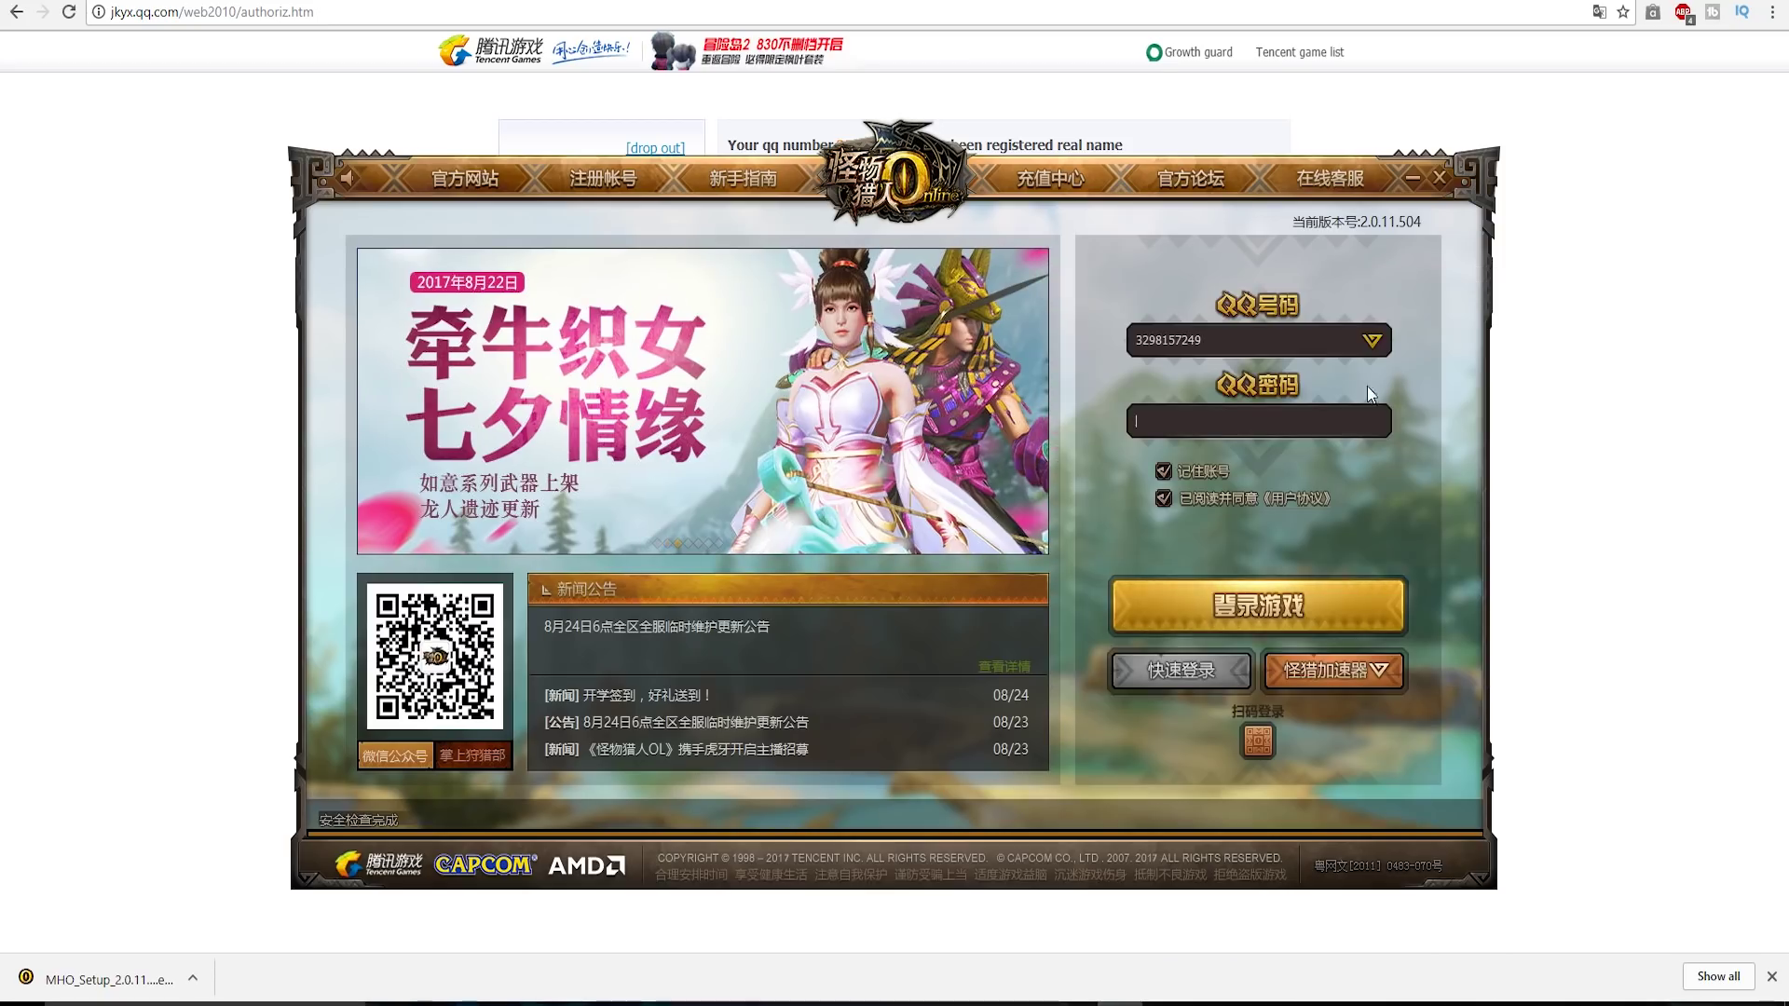
left_click(1249, 427)
type("•••••••••")
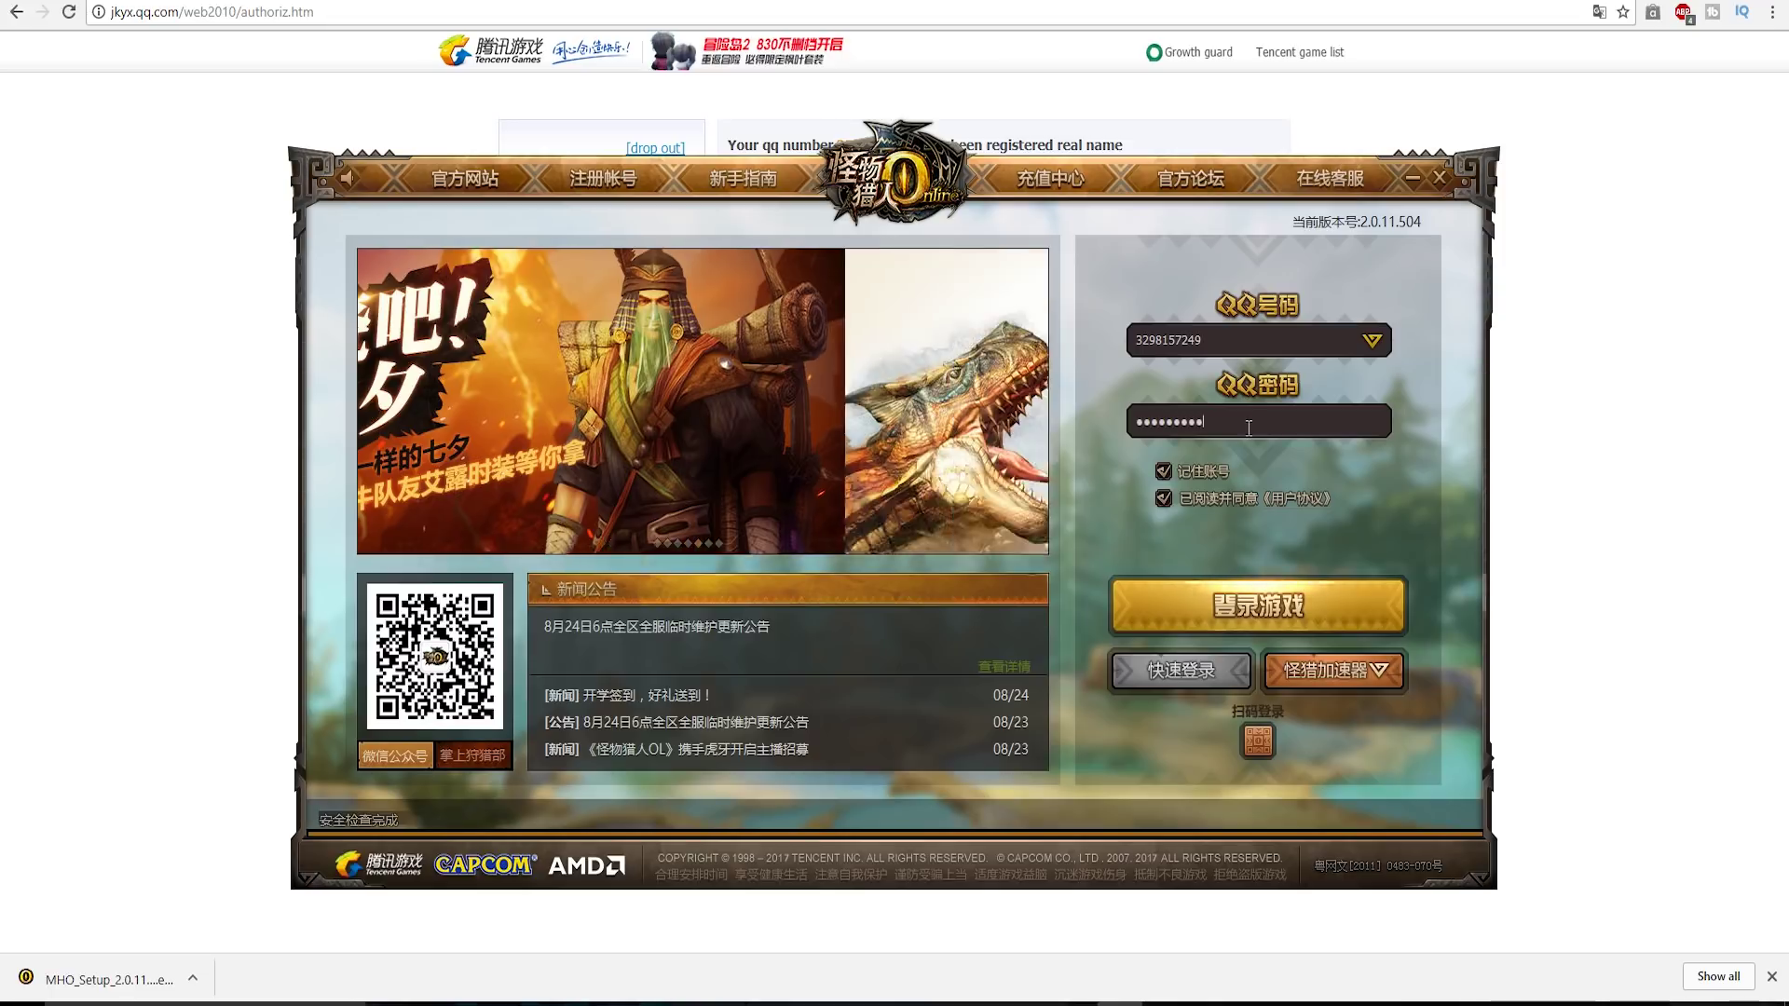
key("Return")
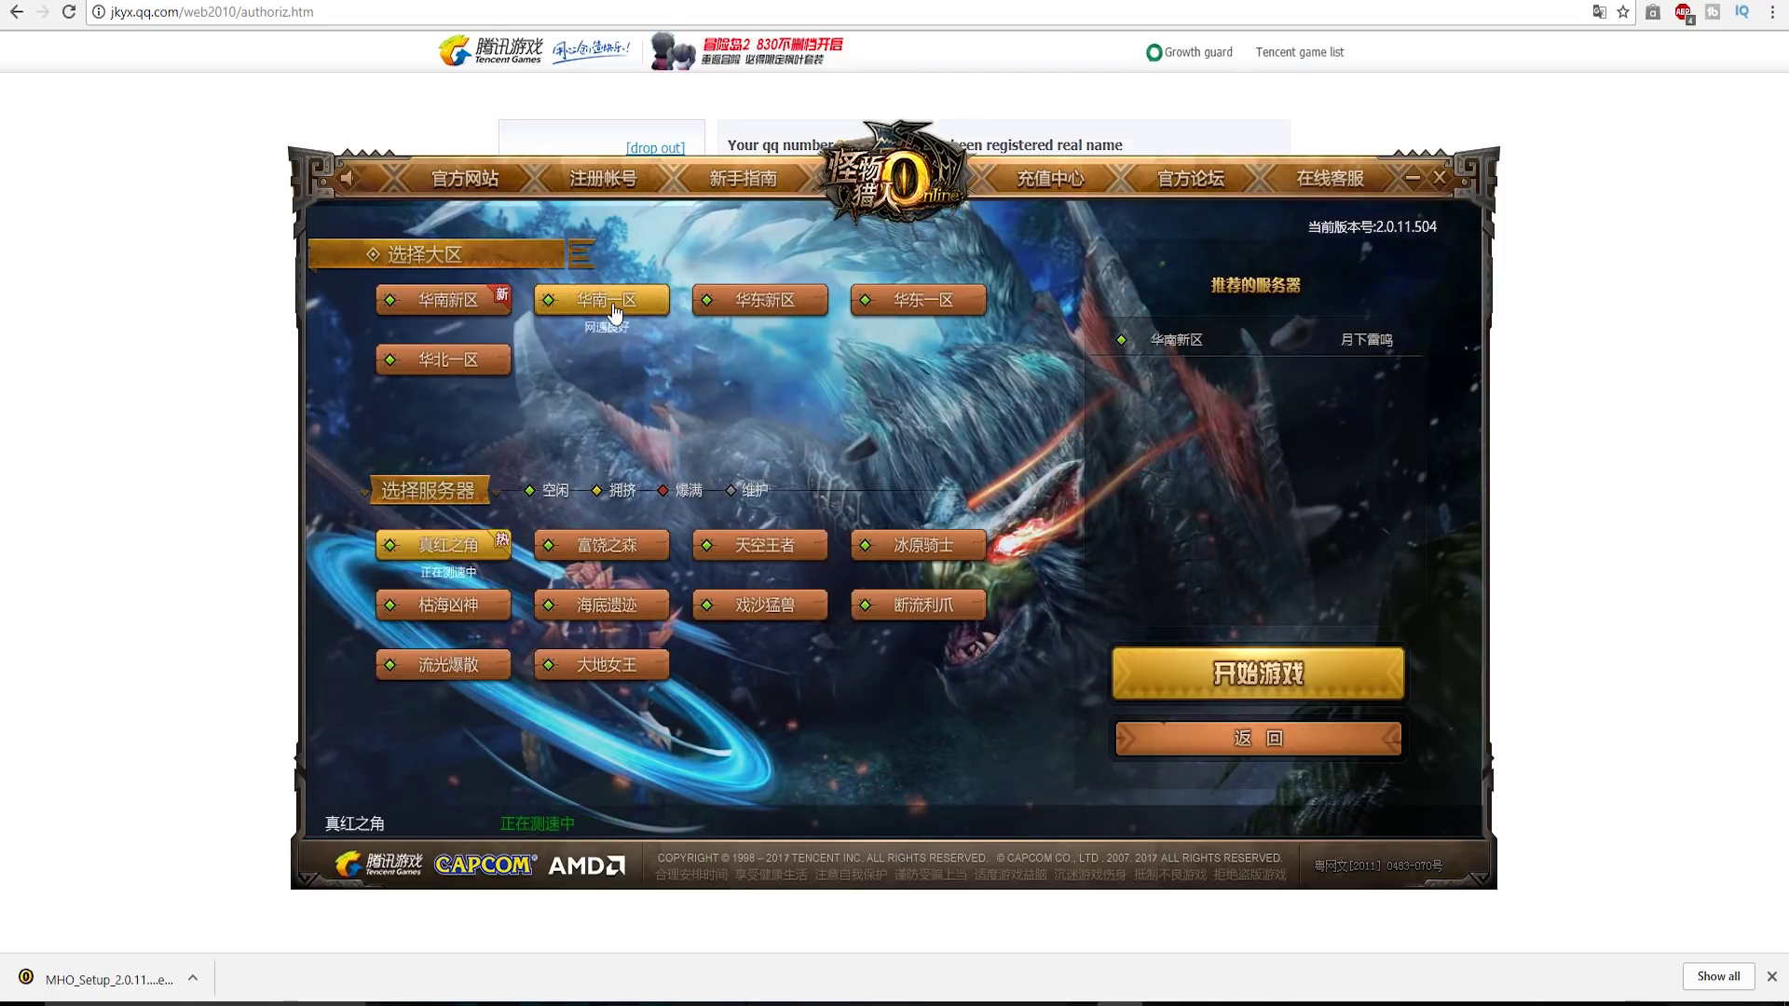
- Compare the 华东新区, 华东一区, 华北一区, 华南新区 and 华南一区 zones
left_click(741, 301)
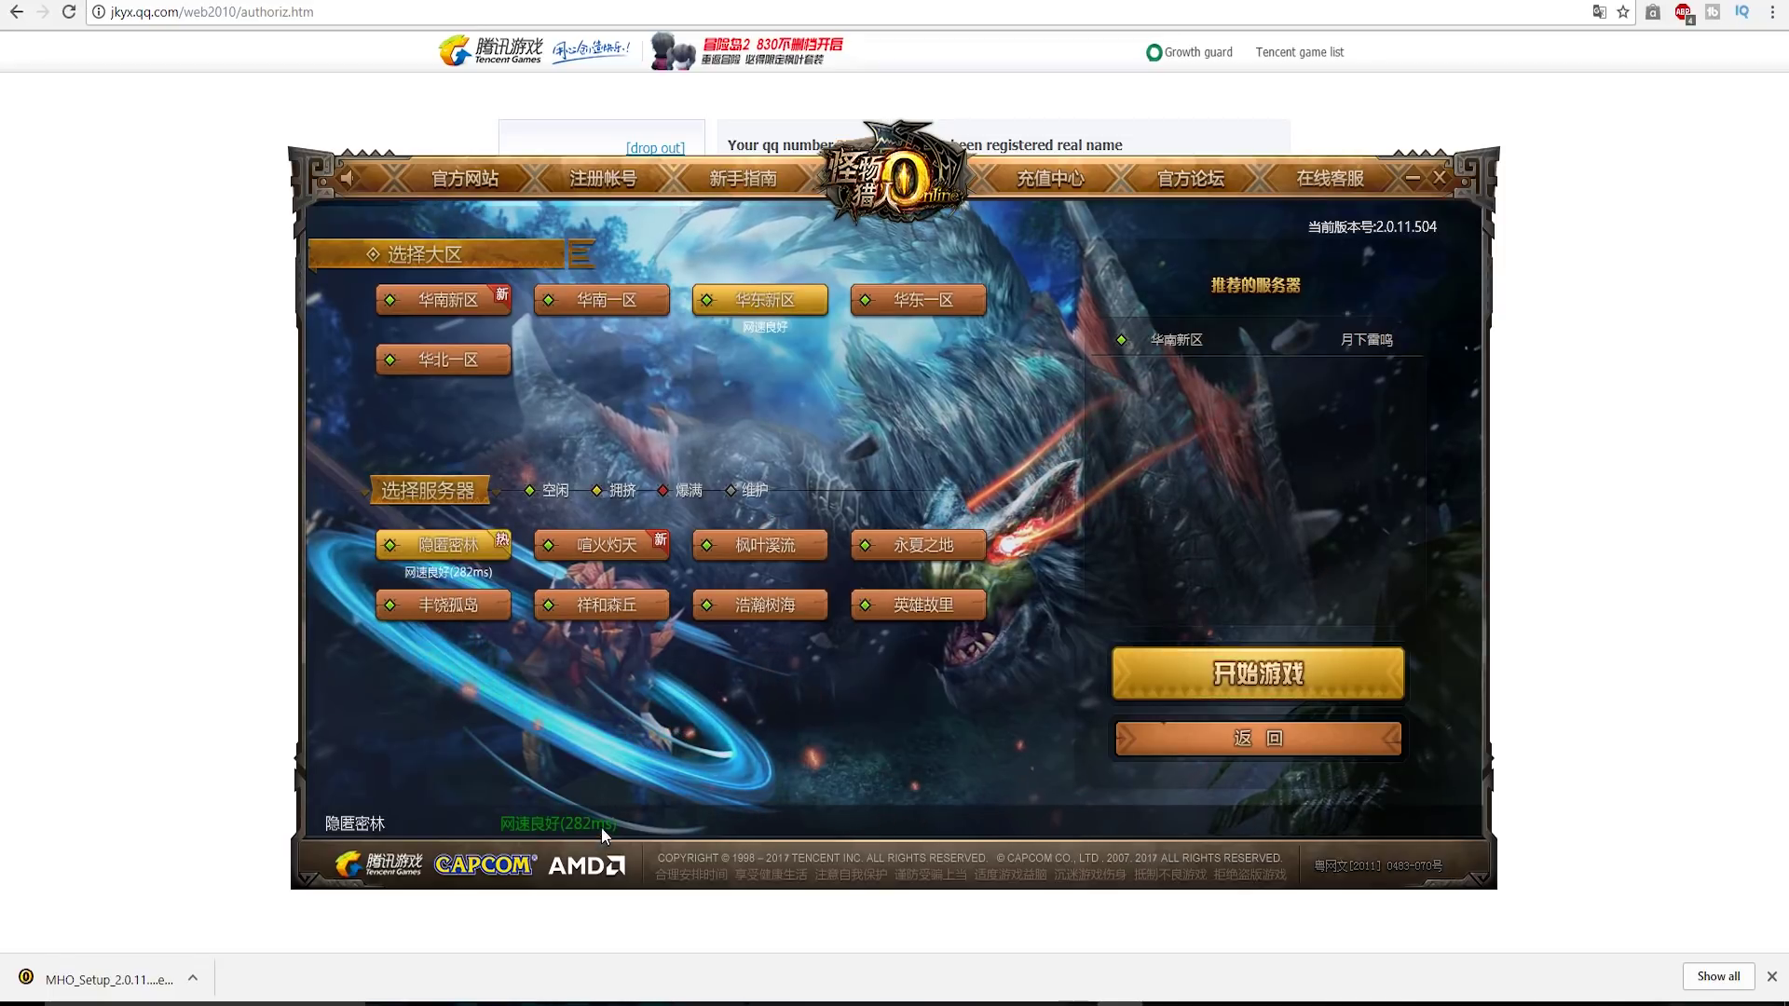
left_click(923, 300)
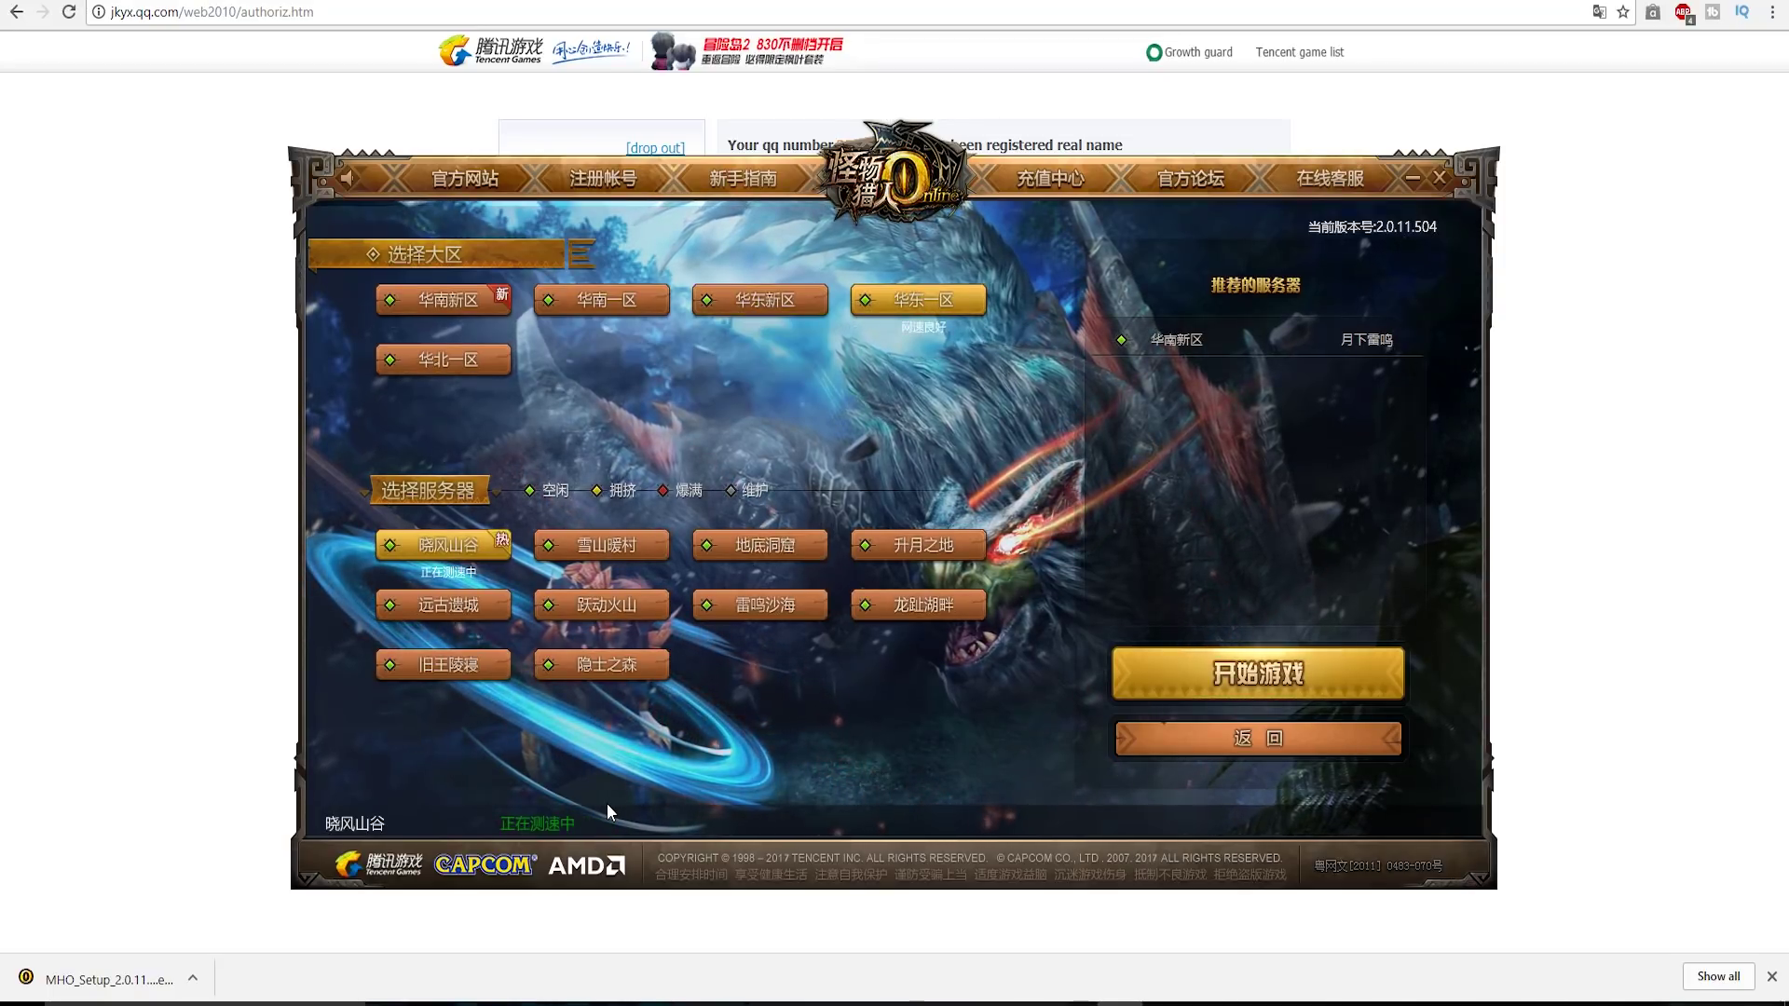
left_click(493, 359)
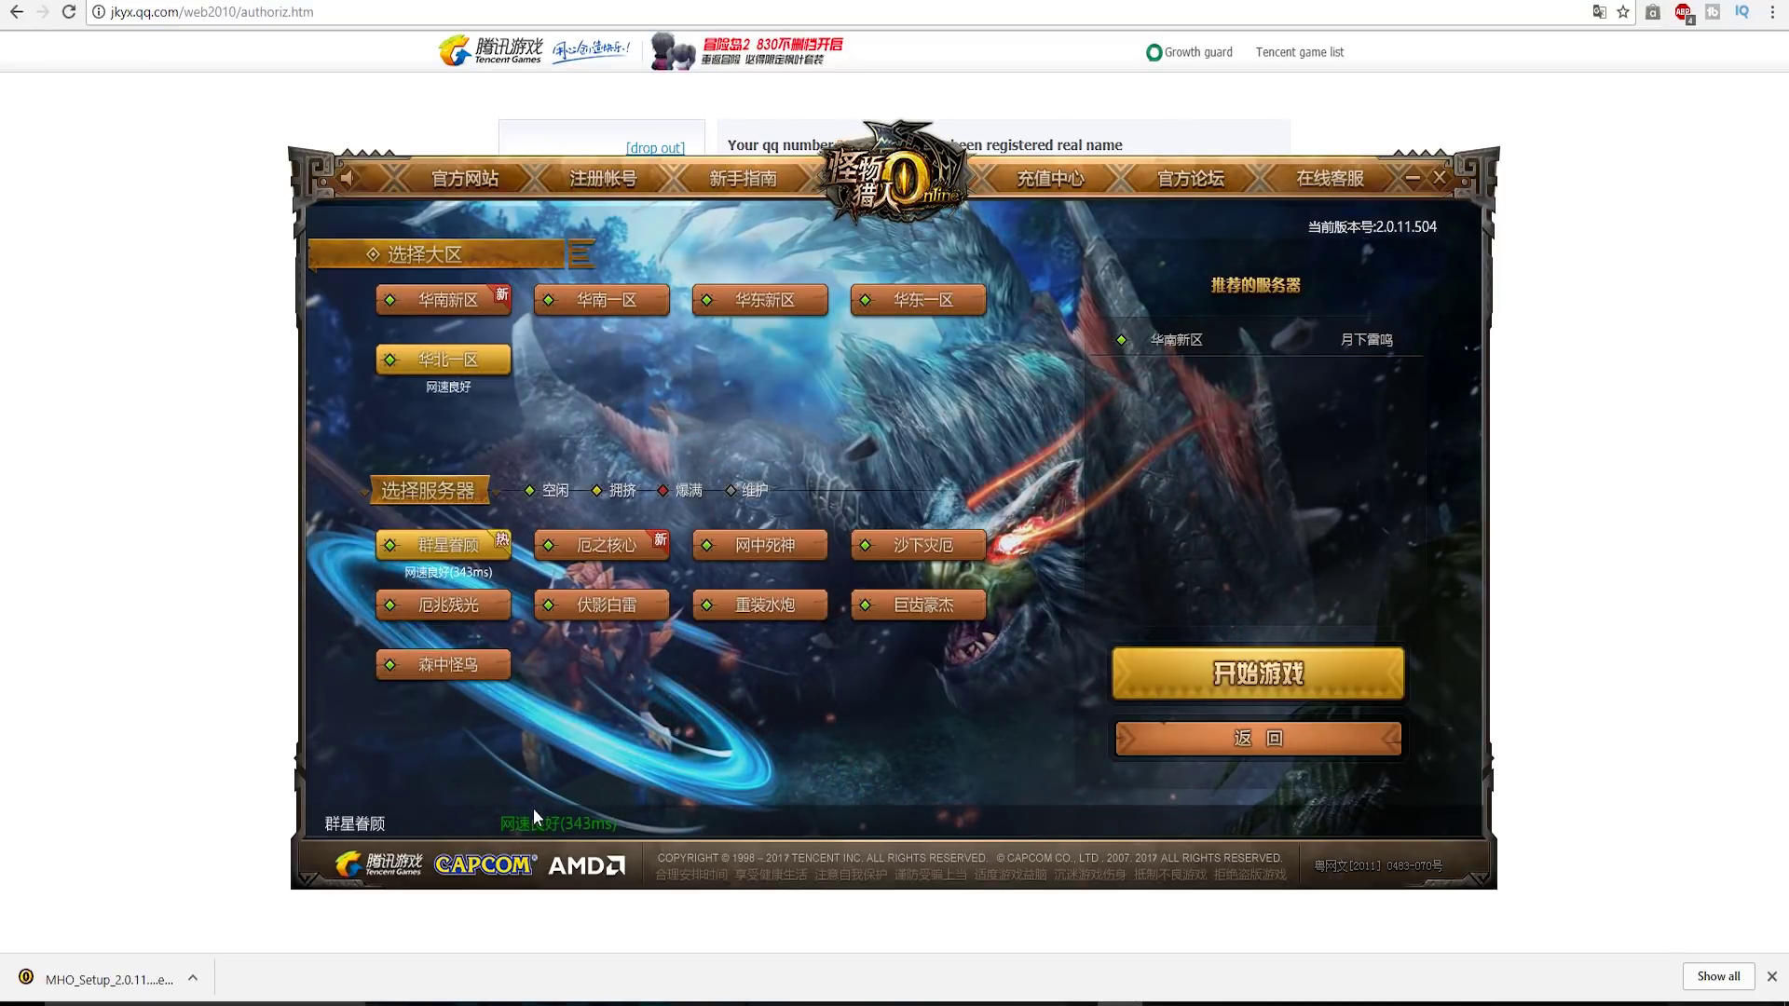
left_click(456, 300)
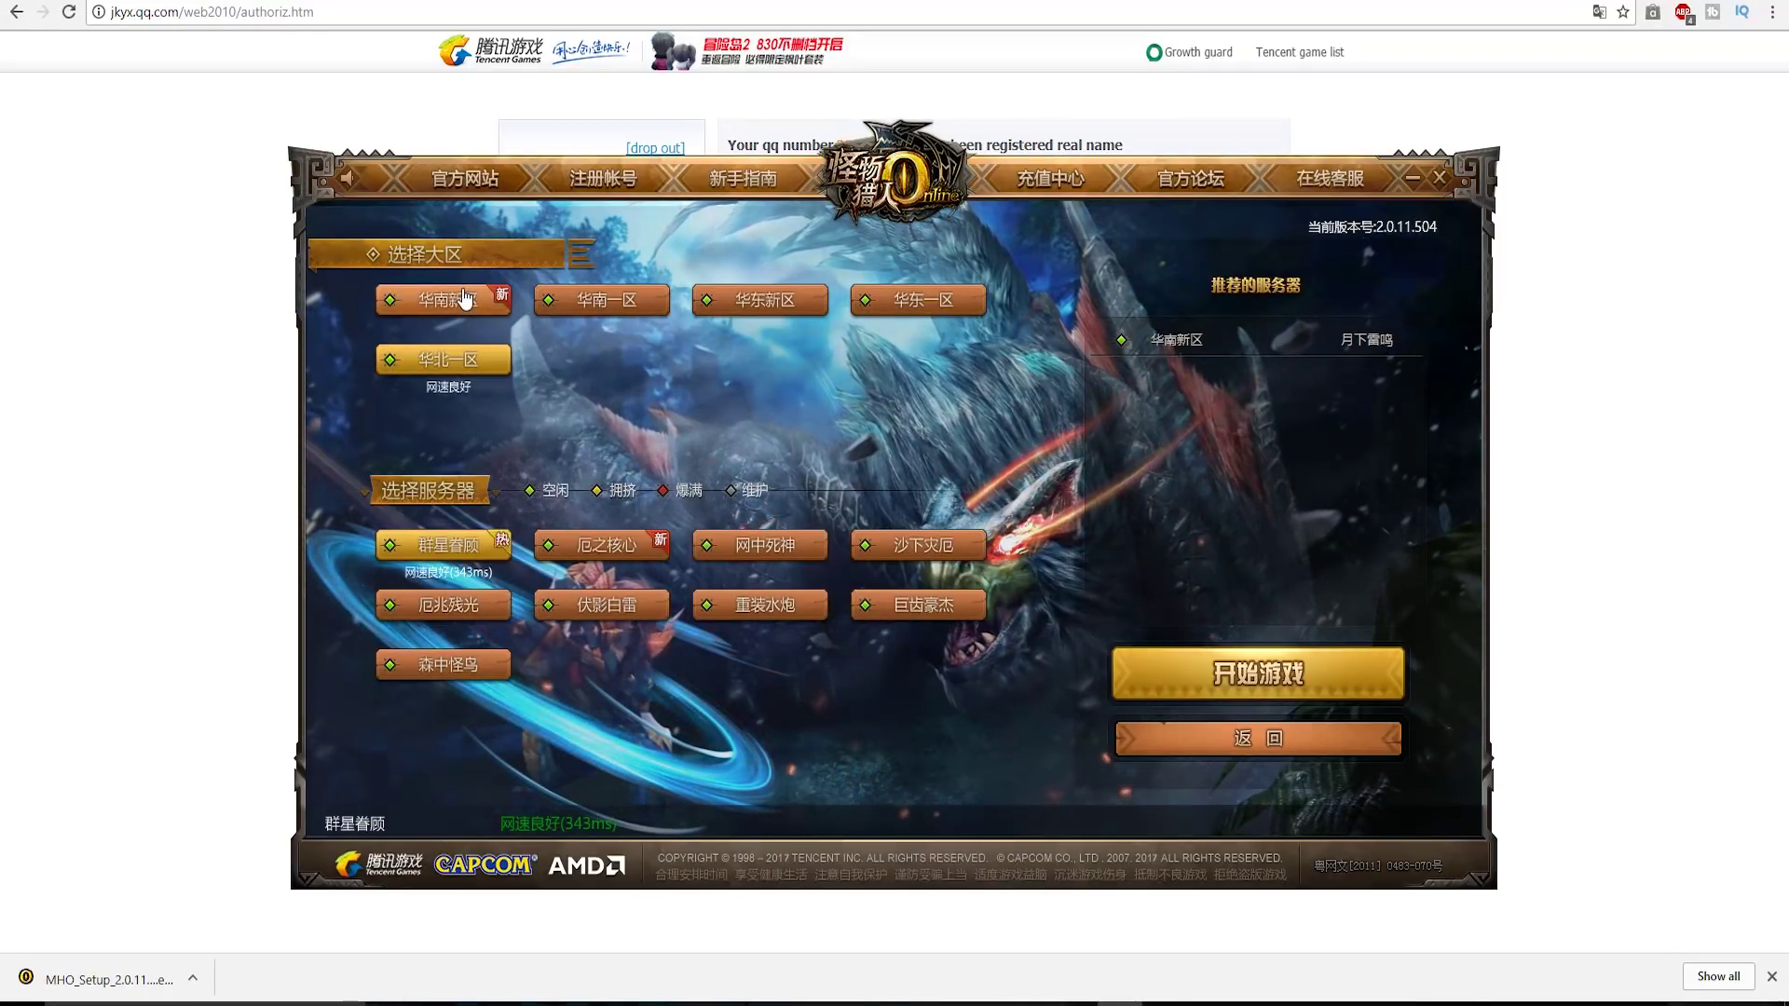
left_click(604, 311)
left_click(783, 303)
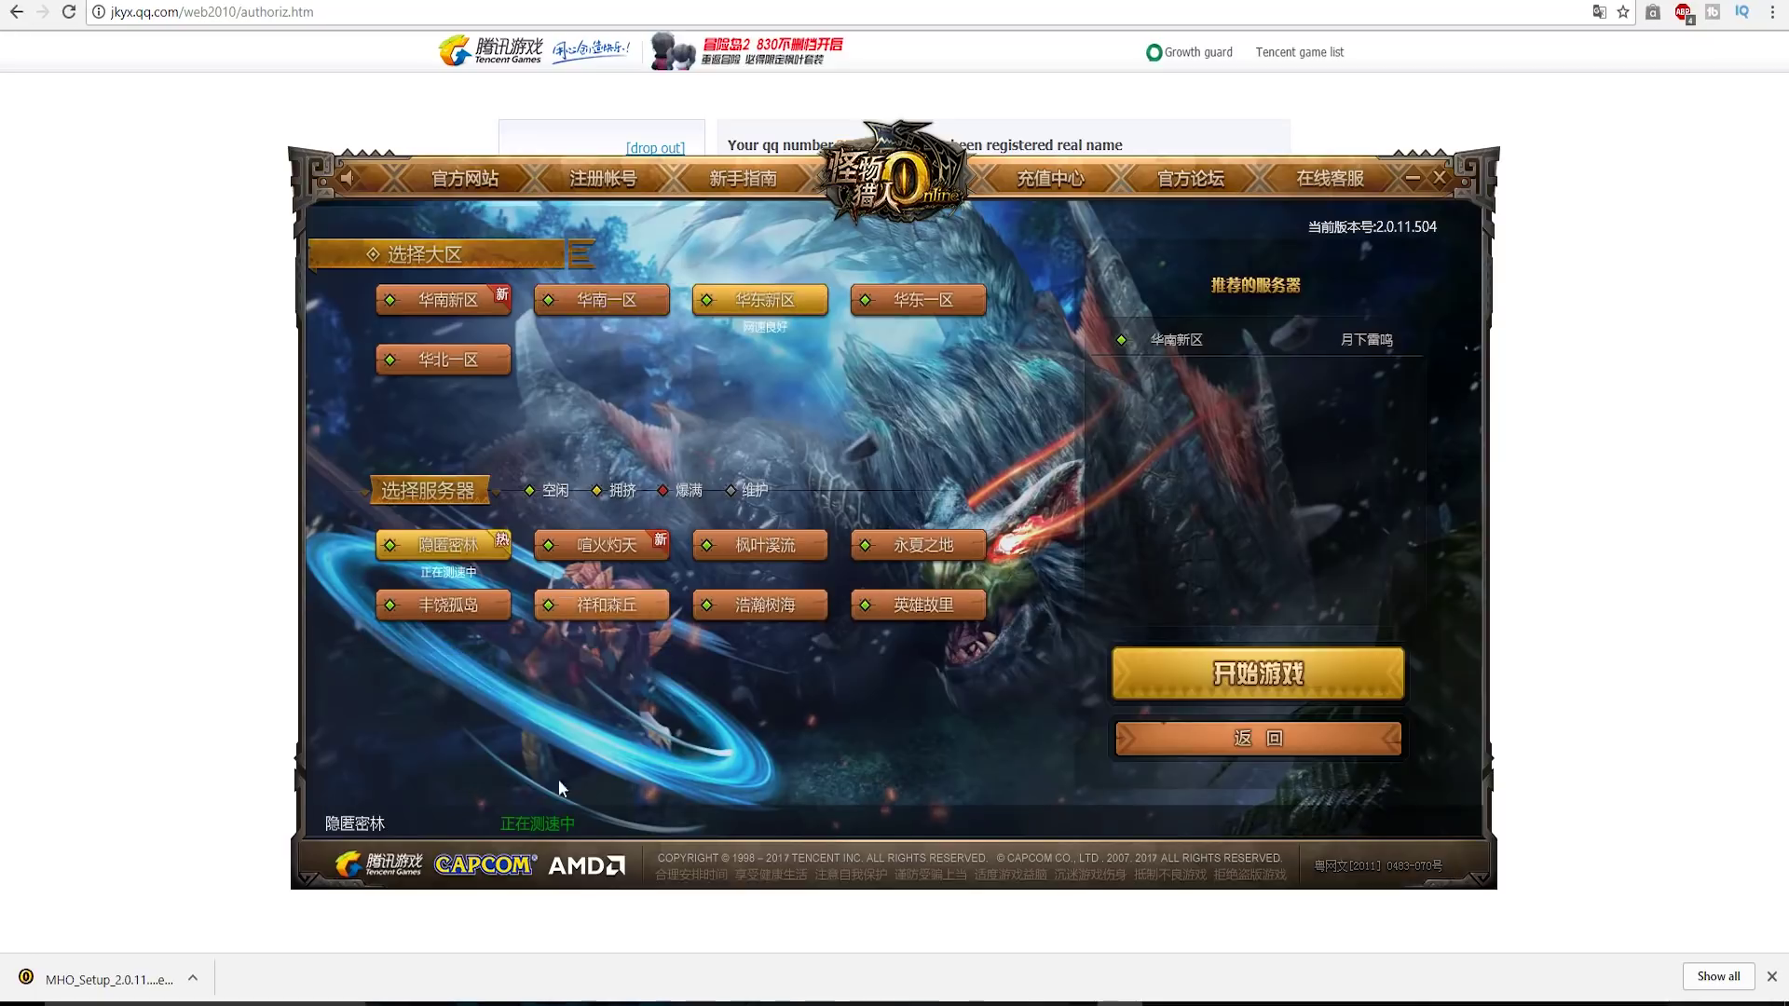
- Check pings of 枫叶溪流, 永夏之地, 英雄故里, 浩瀚树海, 祥和森丘, then choose recommended 月下雷鸣
left_click(764, 546)
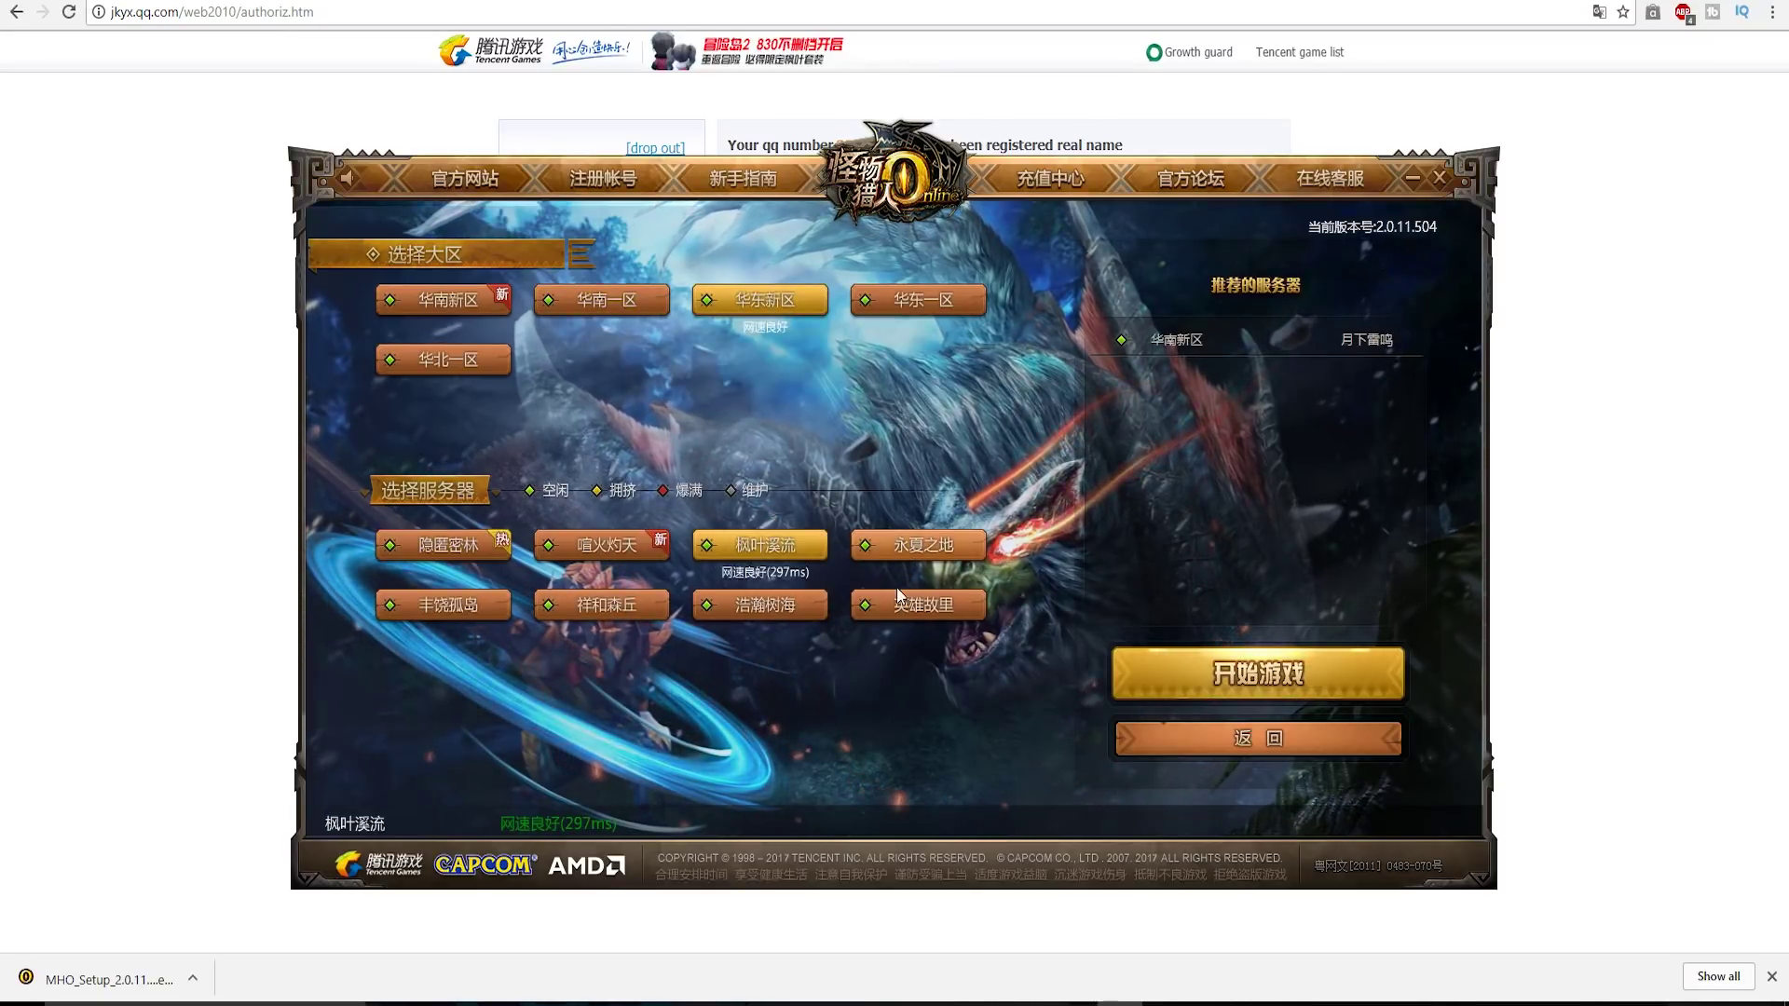
left_click(900, 557)
left_click(898, 607)
left_click(756, 607)
left_click(649, 617)
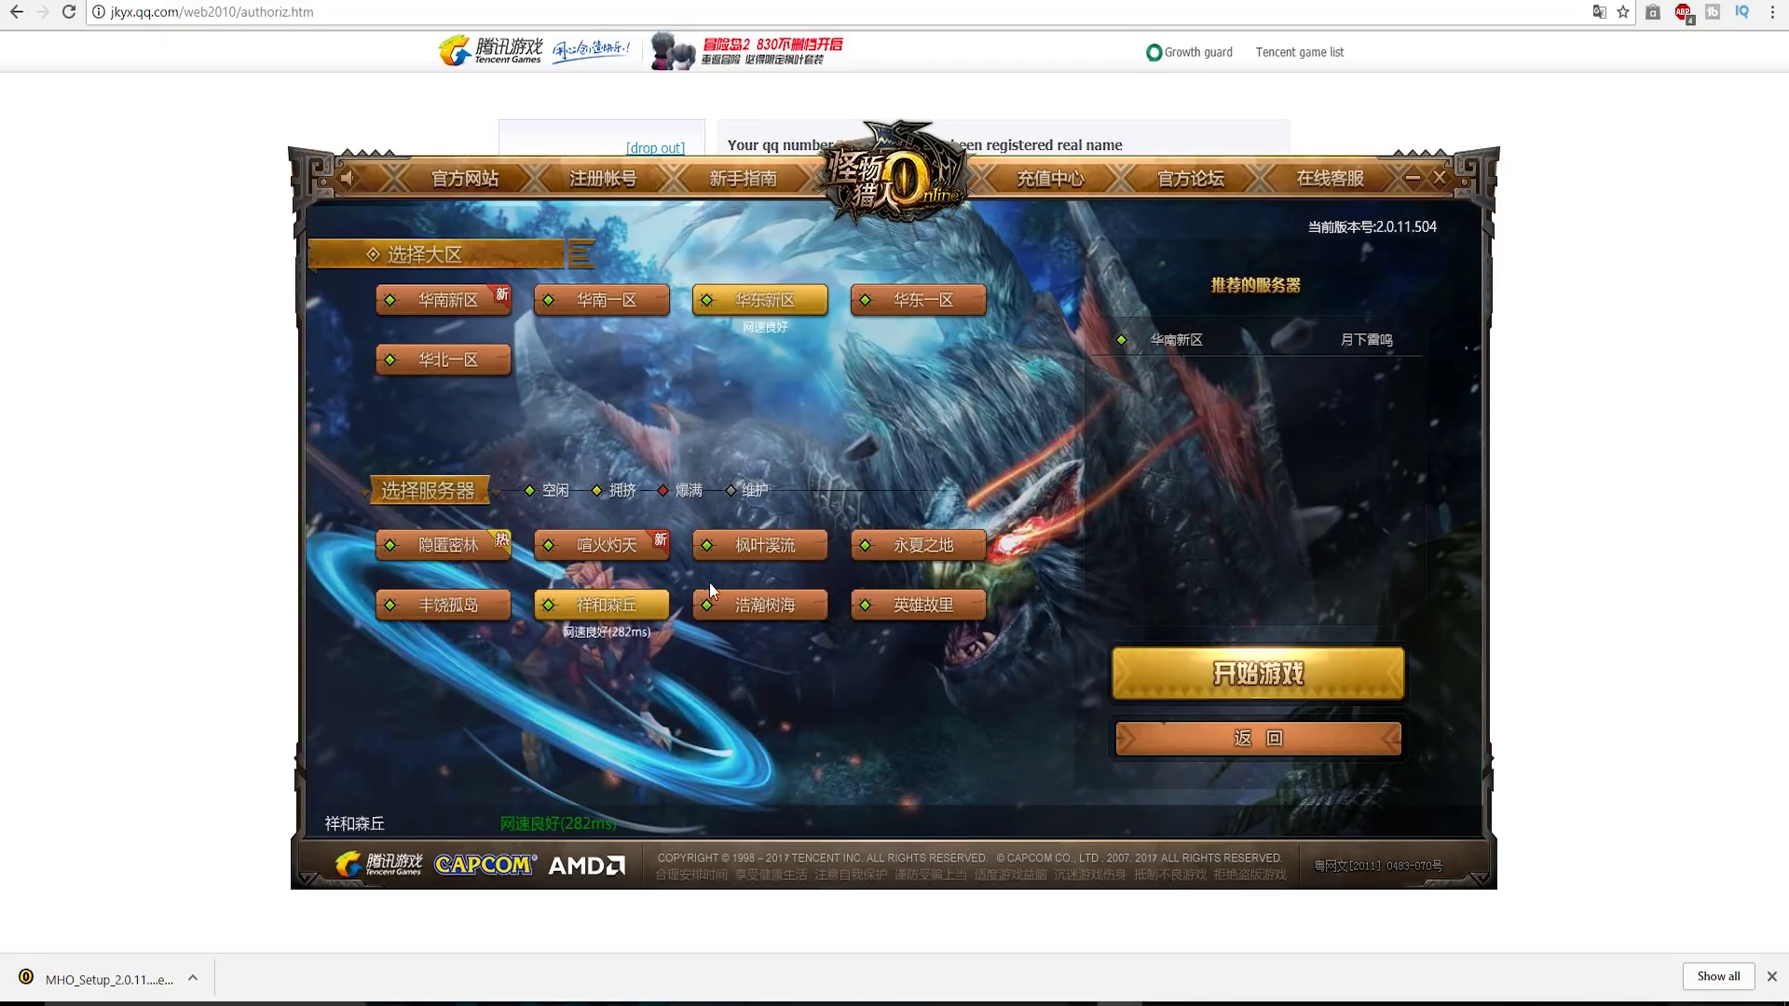
left_click(736, 602)
left_click(899, 547)
left_click(773, 549)
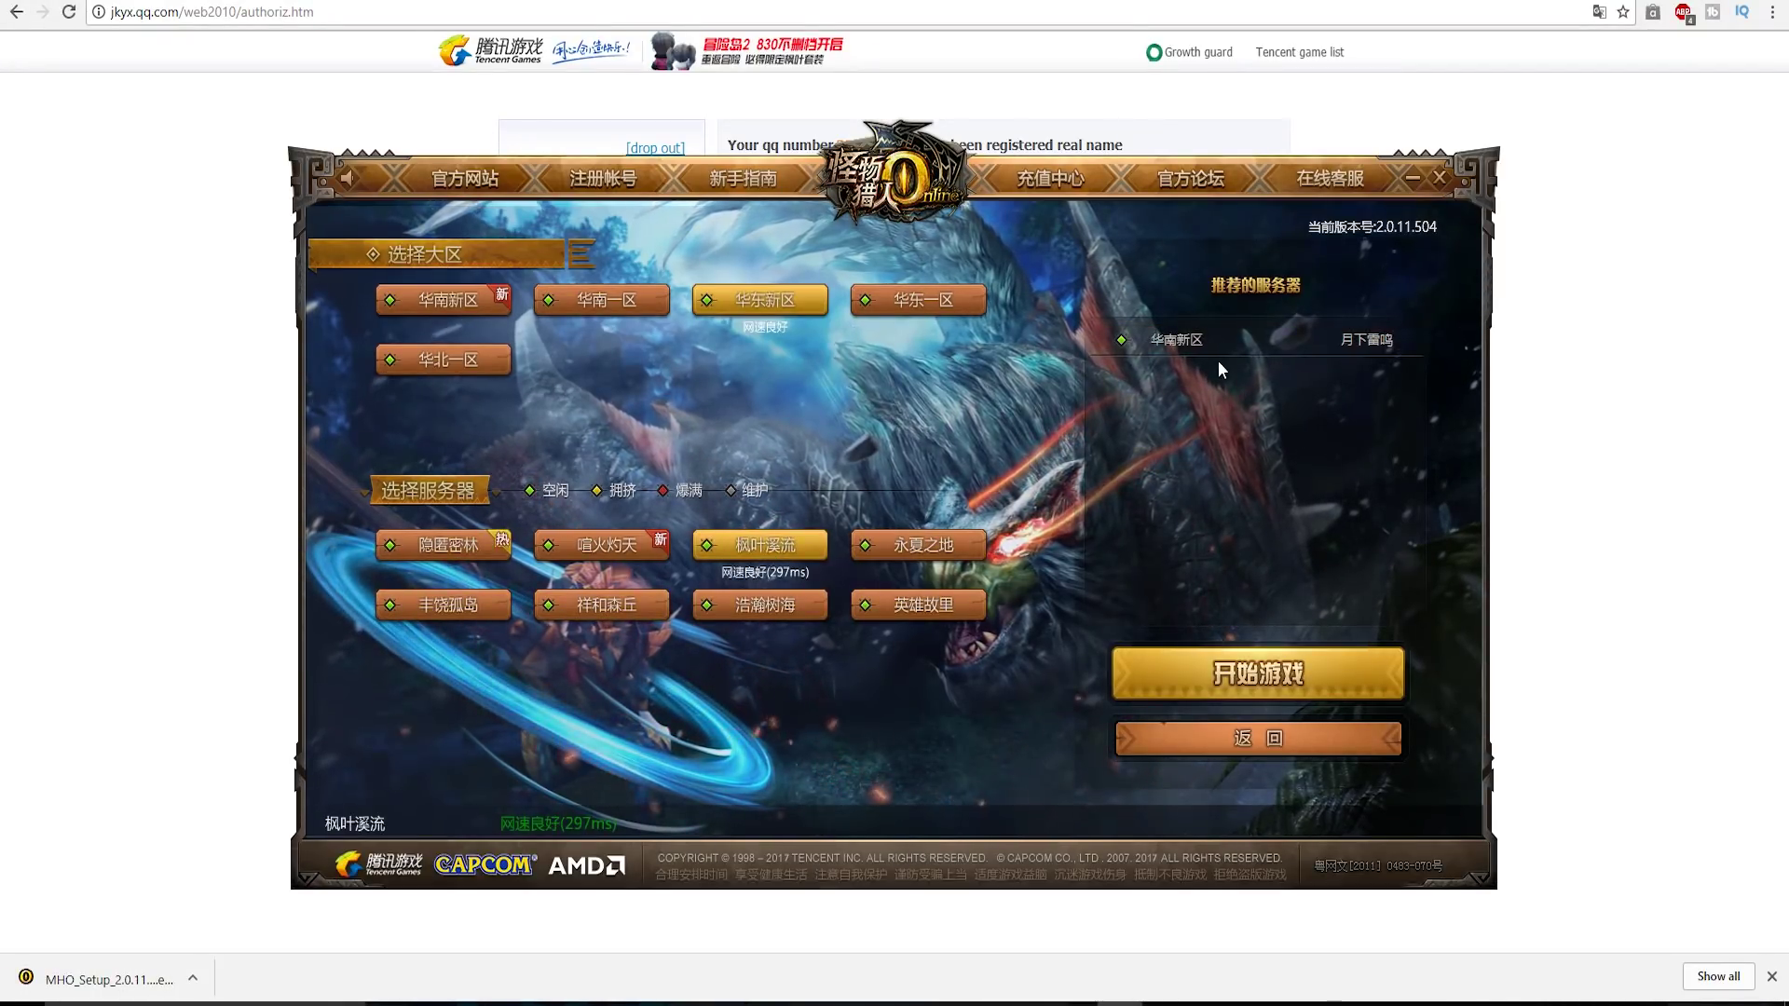
left_click(1183, 347)
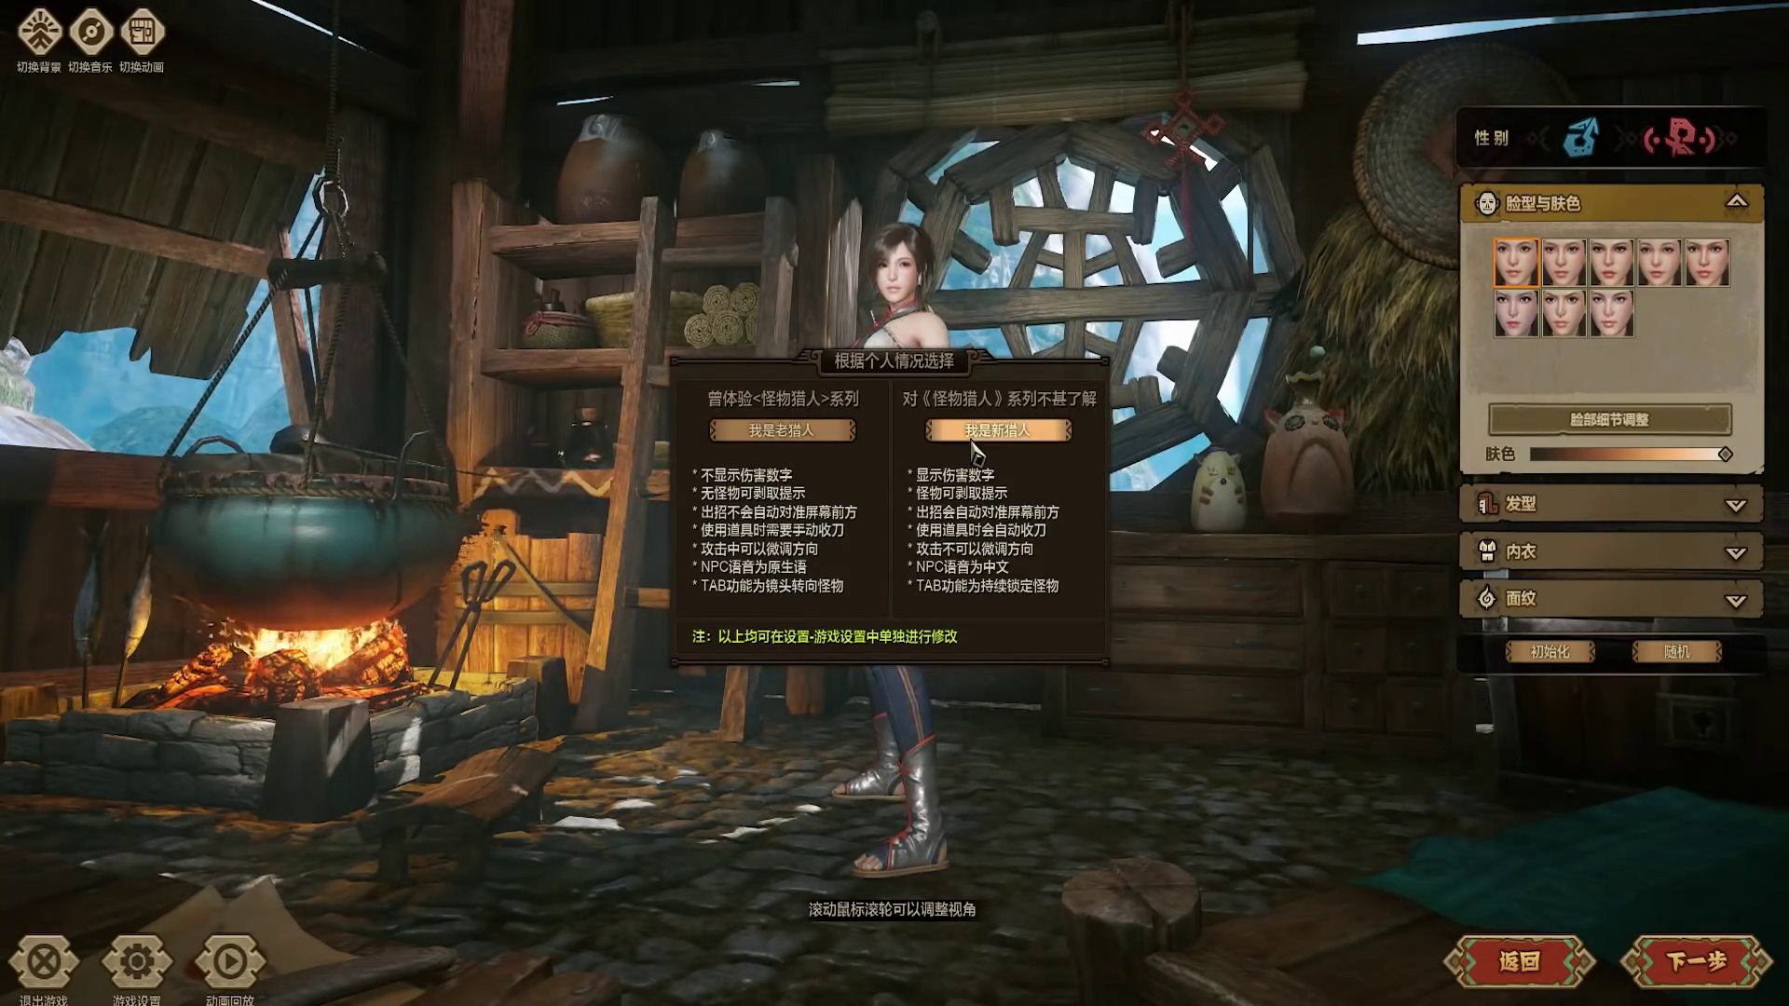
- Apply experienced-hunter settings, switch the backdrop to misty ruins, and expand the hairstyle and underwear panels
left_click(827, 432)
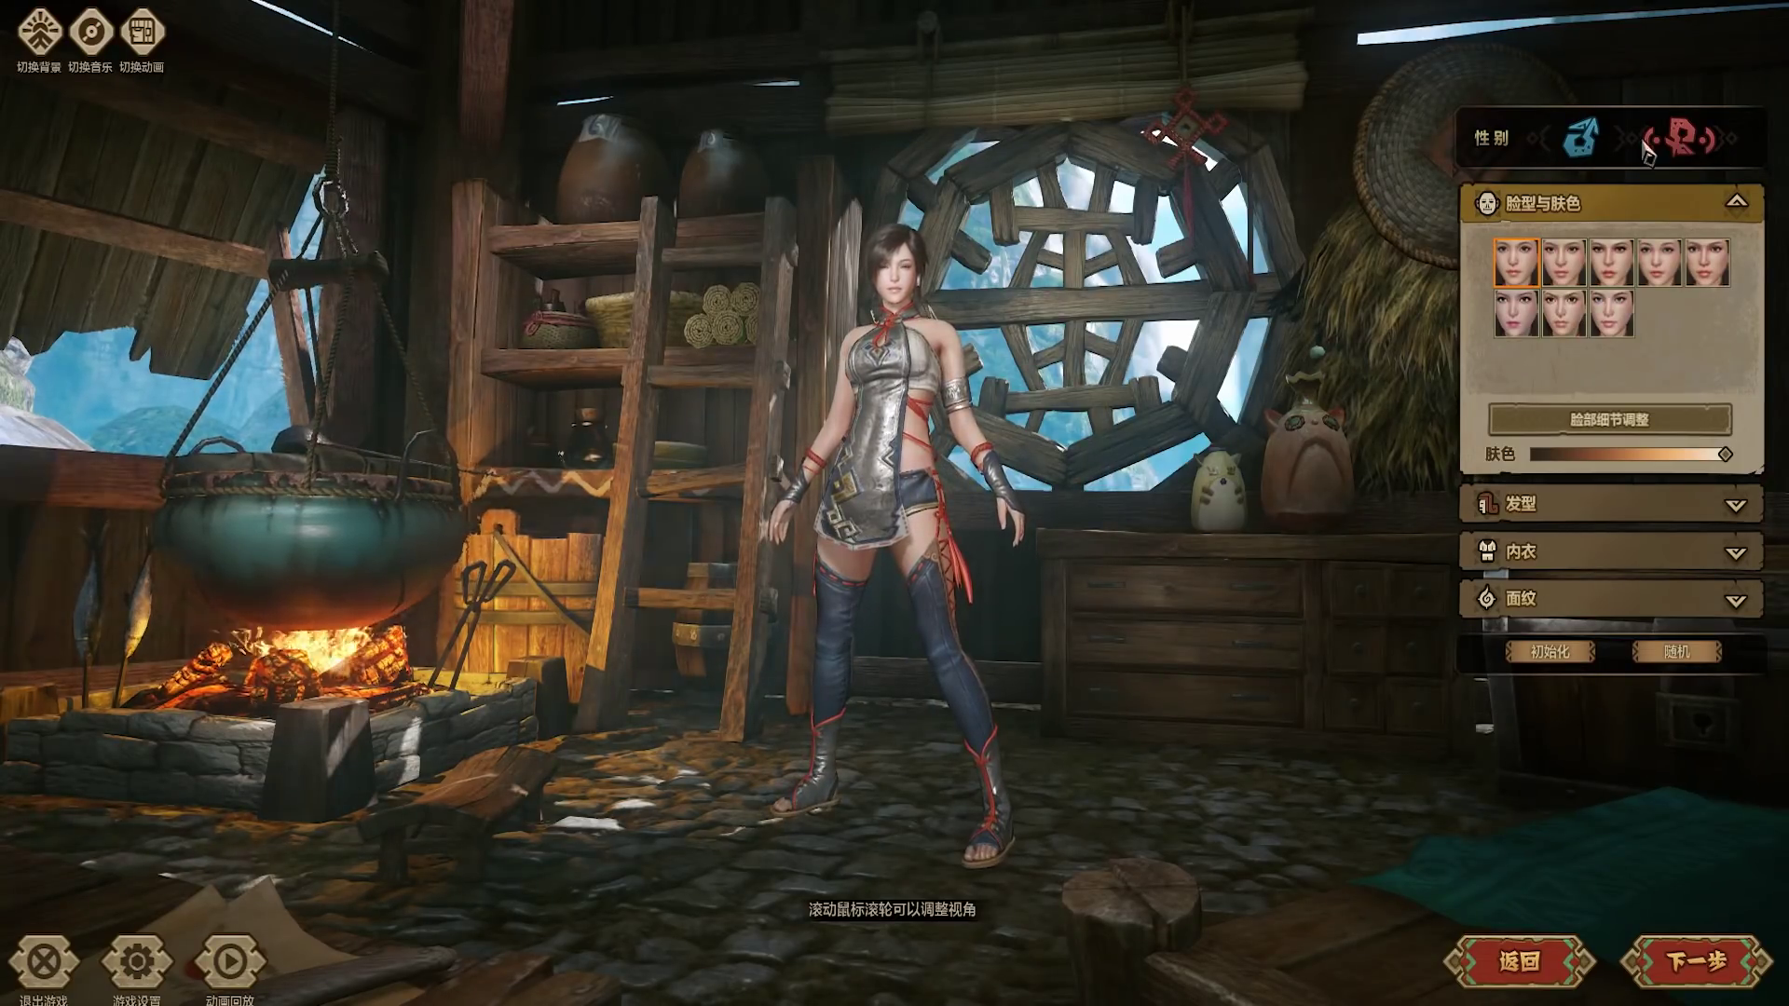
left_click(97, 42)
left_click(42, 36)
left_click(39, 143)
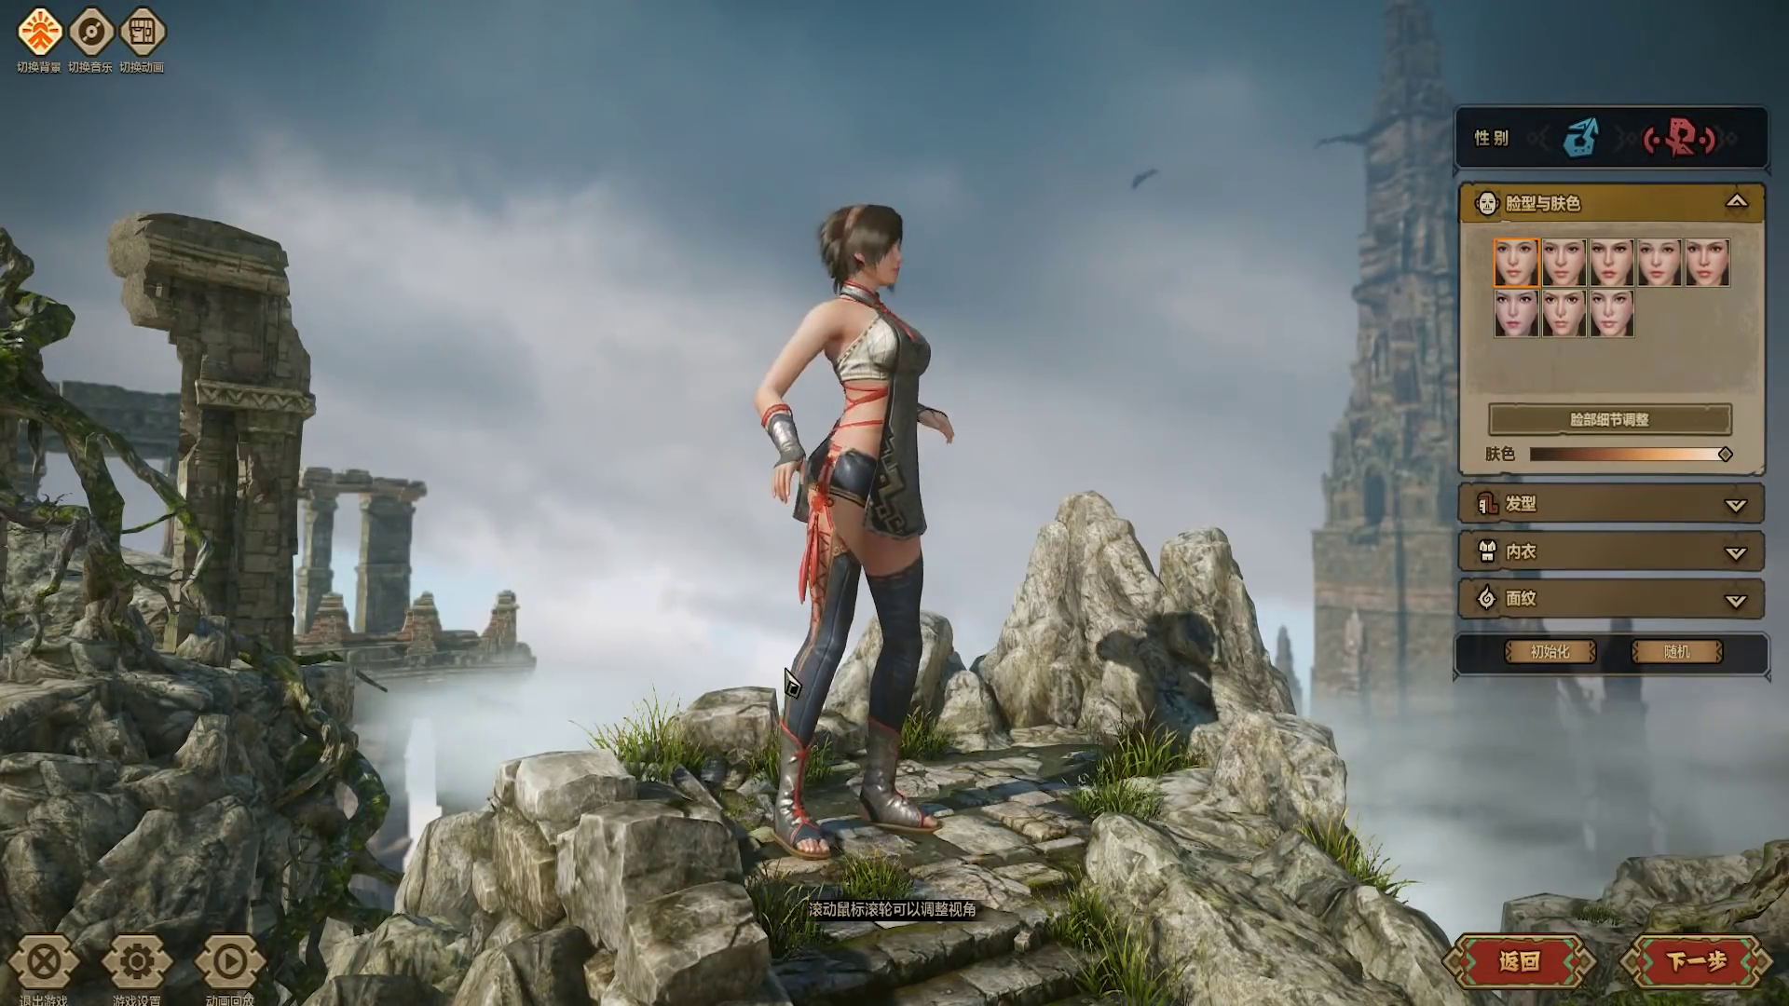
left_click(1528, 504)
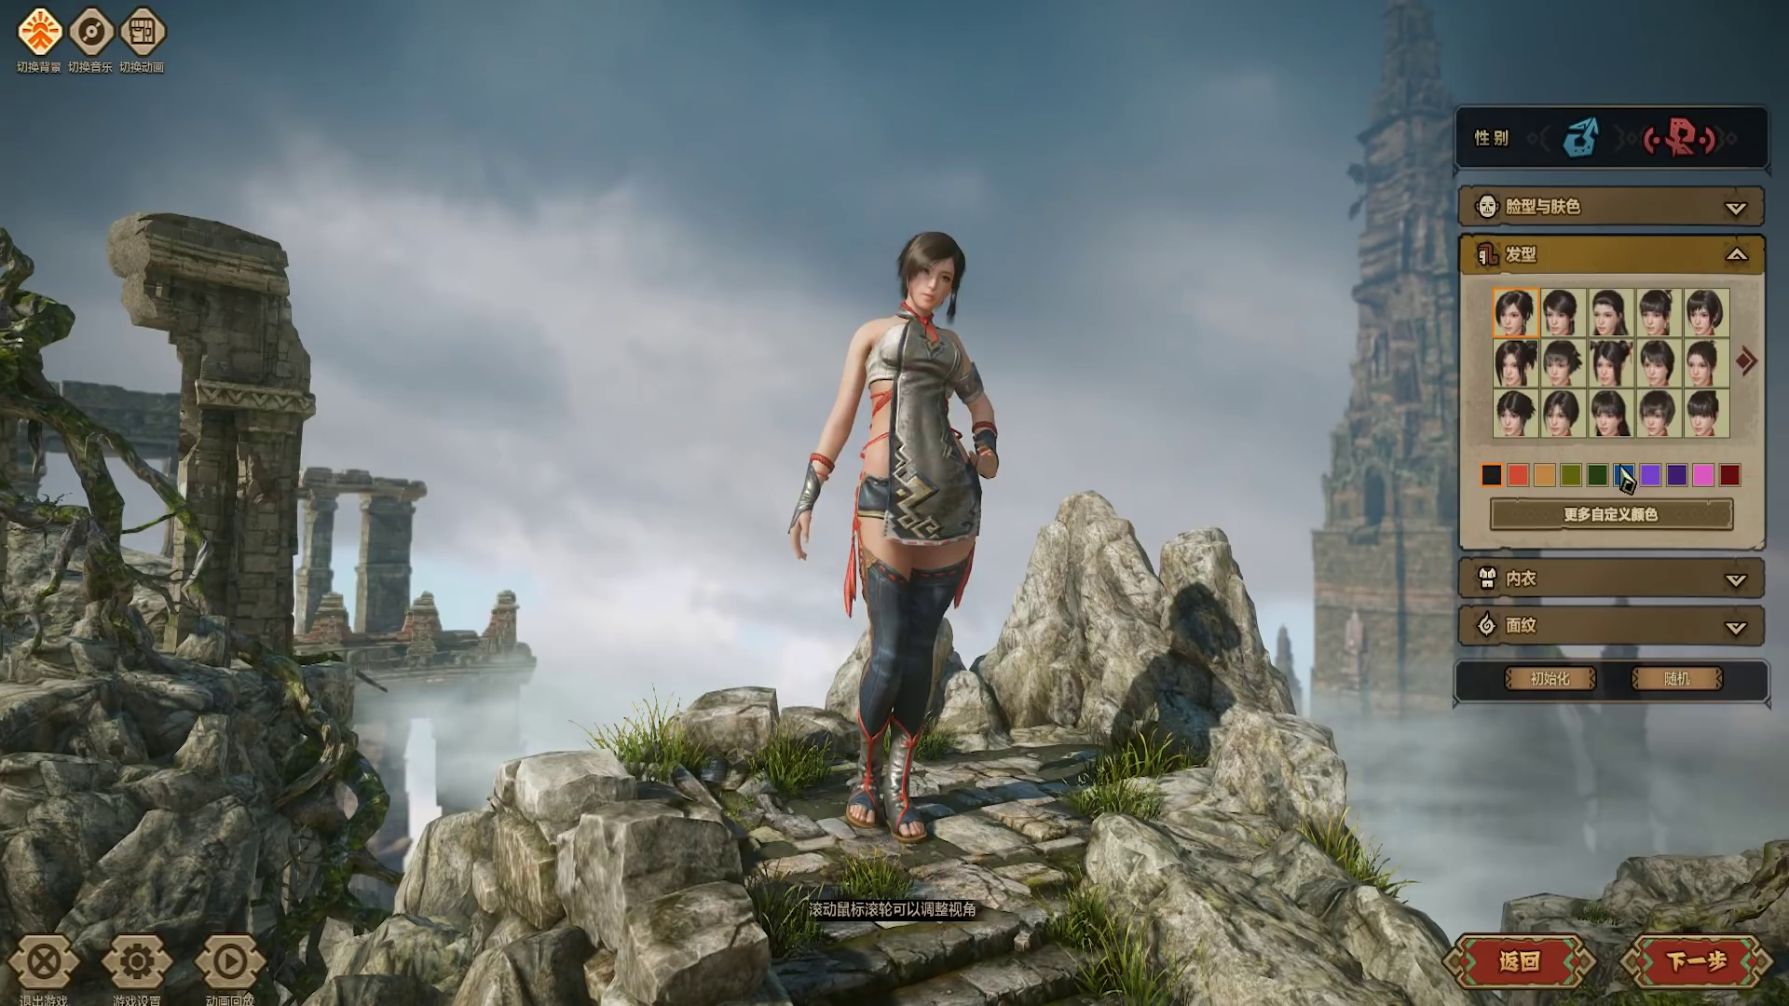
left_click(1581, 580)
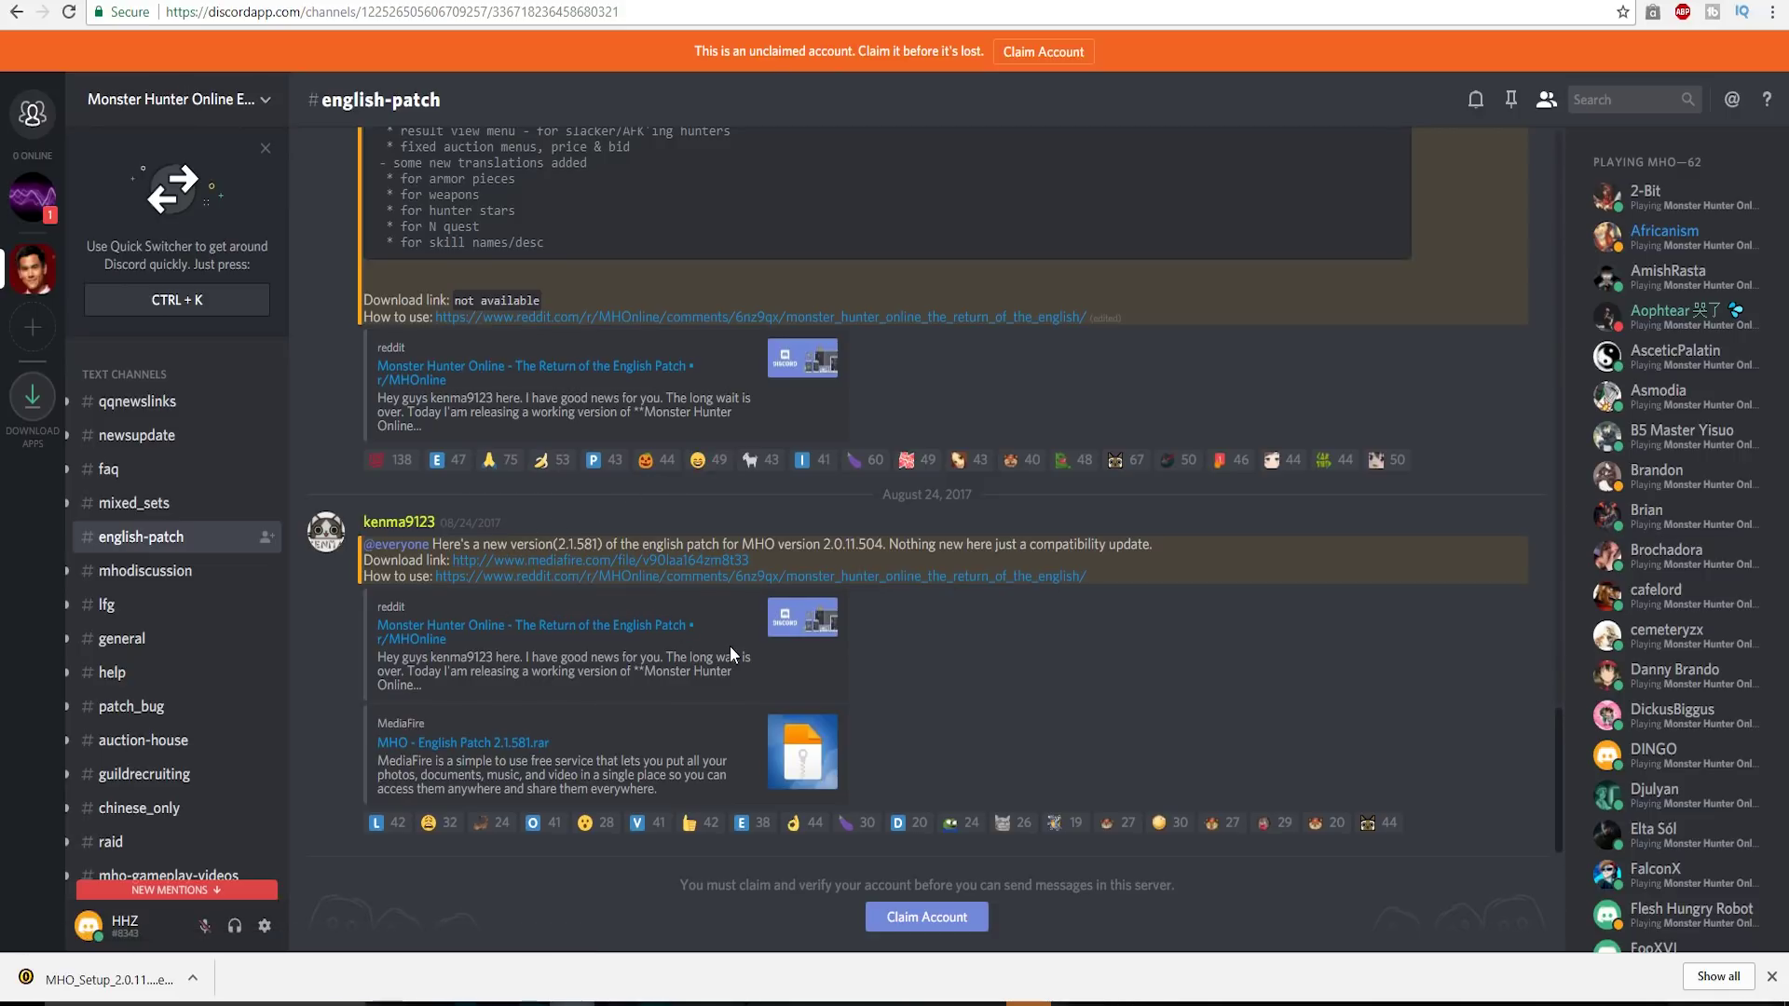
- Follow the #english-patch MediaFire link and download the MHO English Patch 2.1.581 archive
scroll(898, 617, "up", 1)
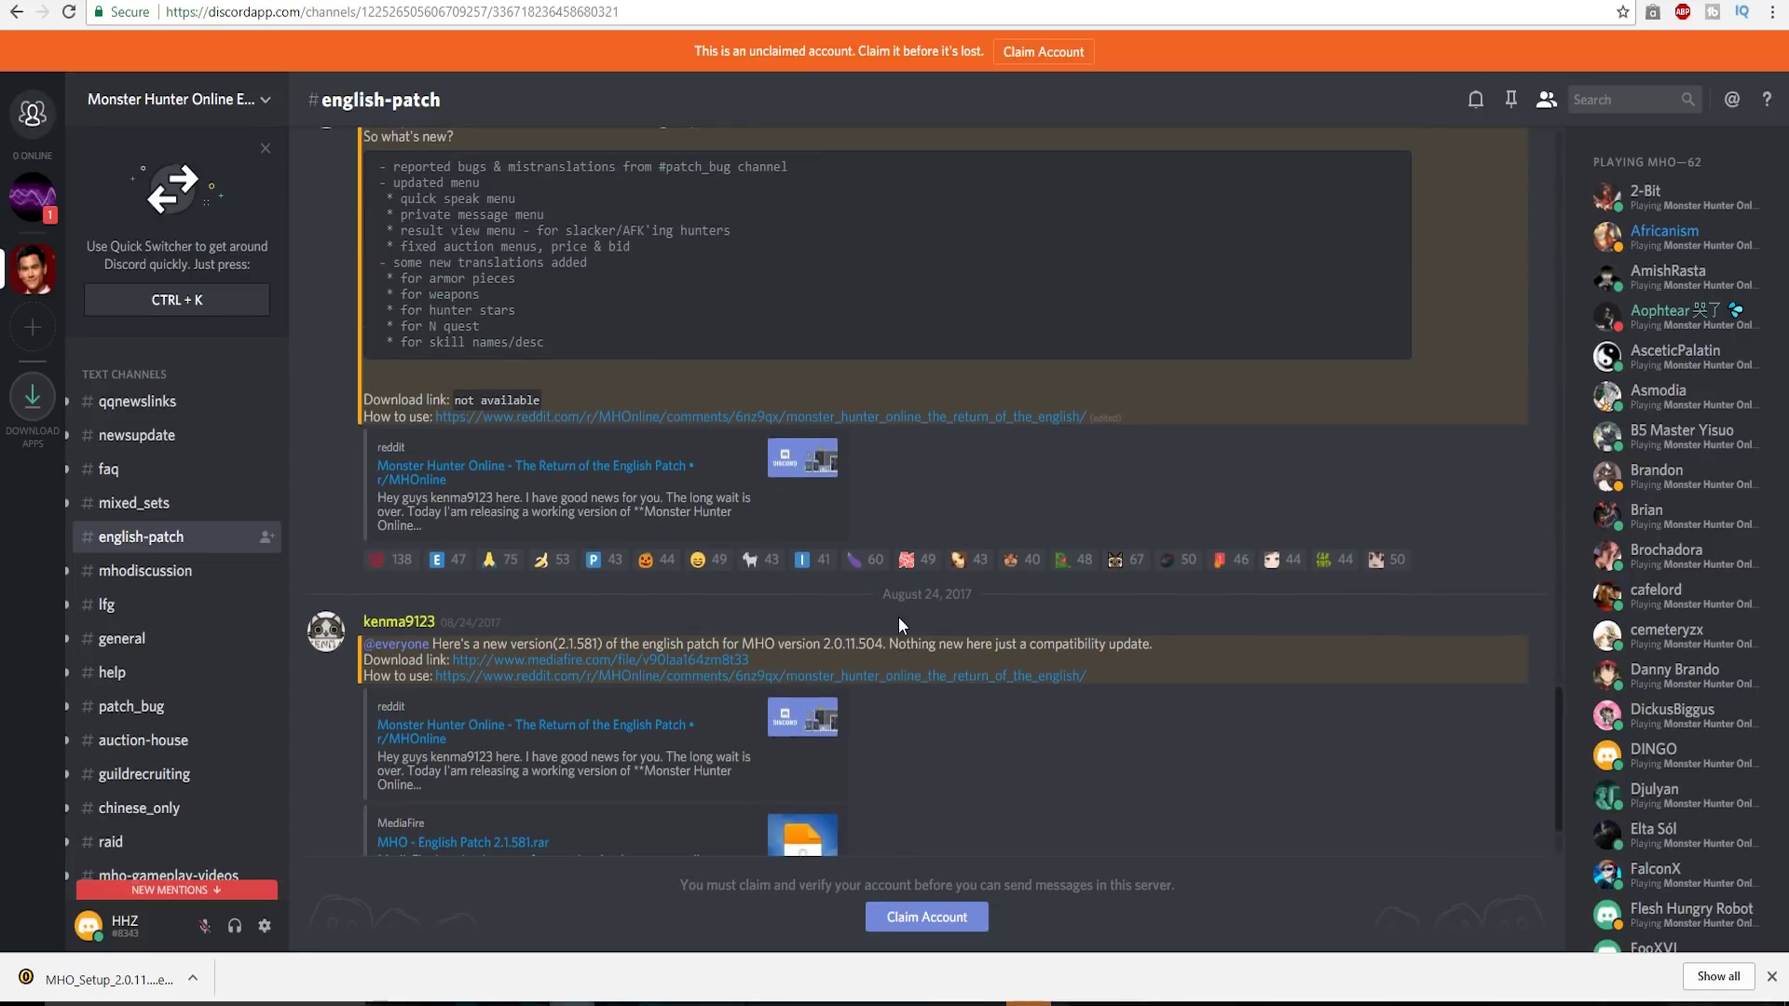
scroll(898, 617, "down", 1)
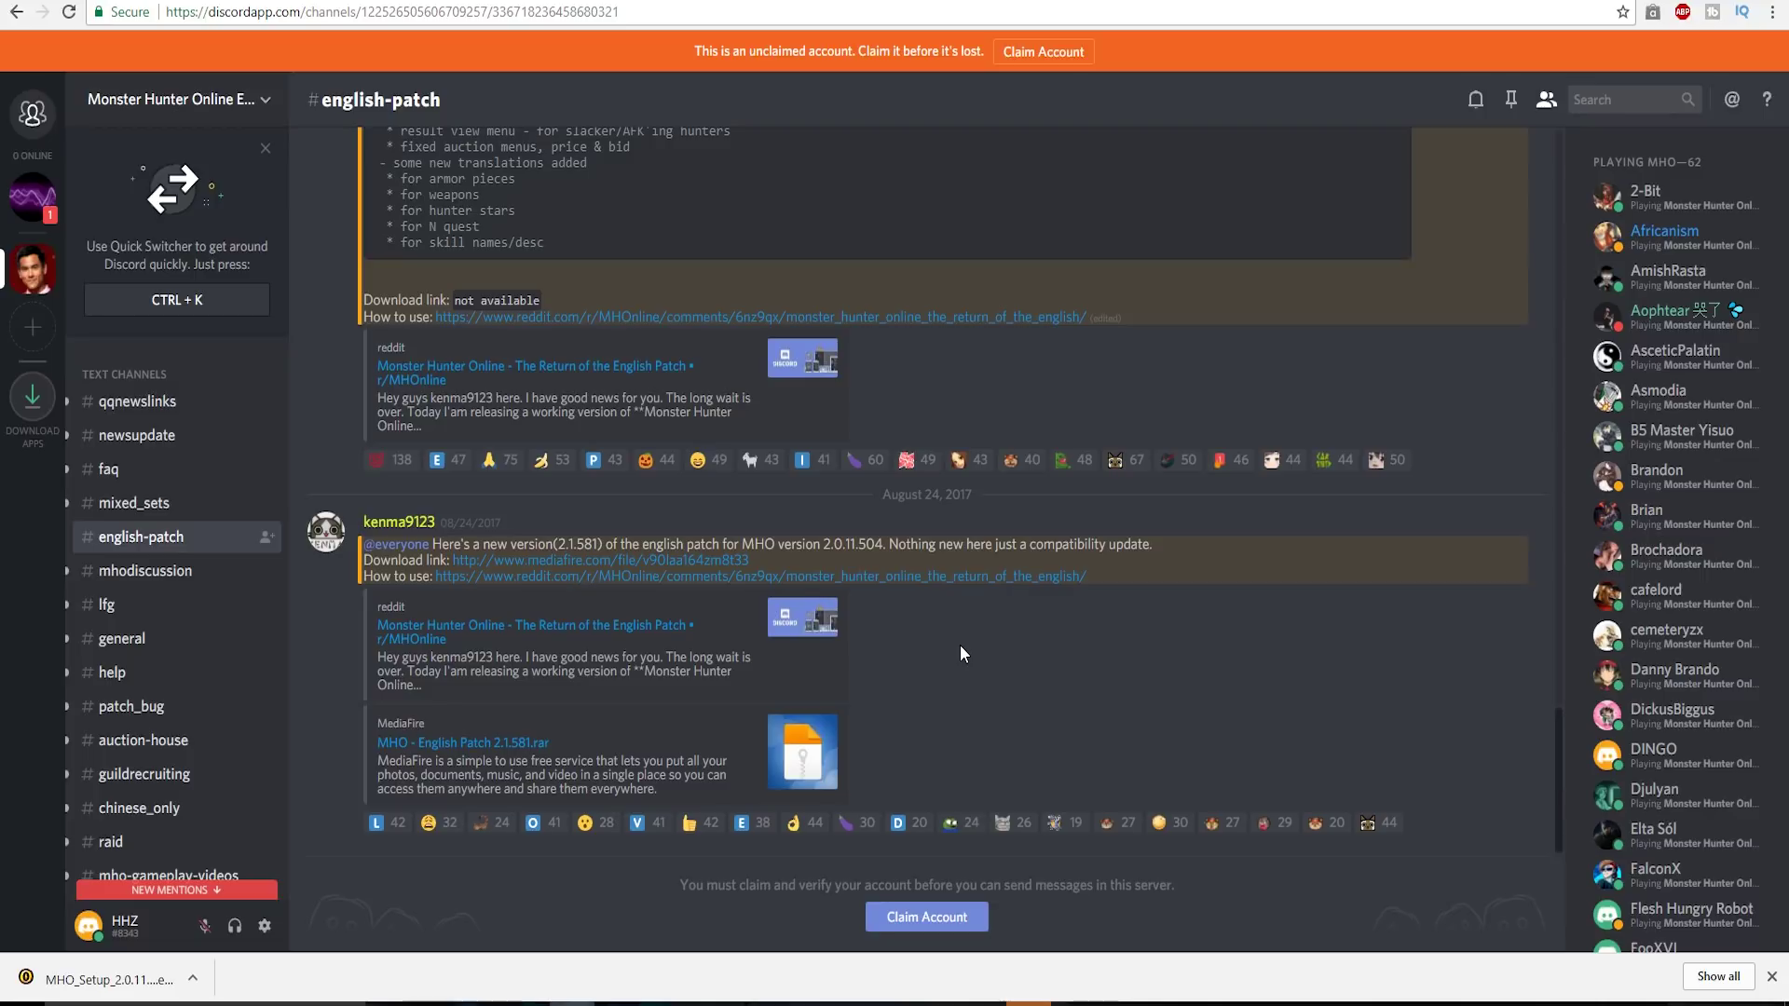
left_click(492, 564)
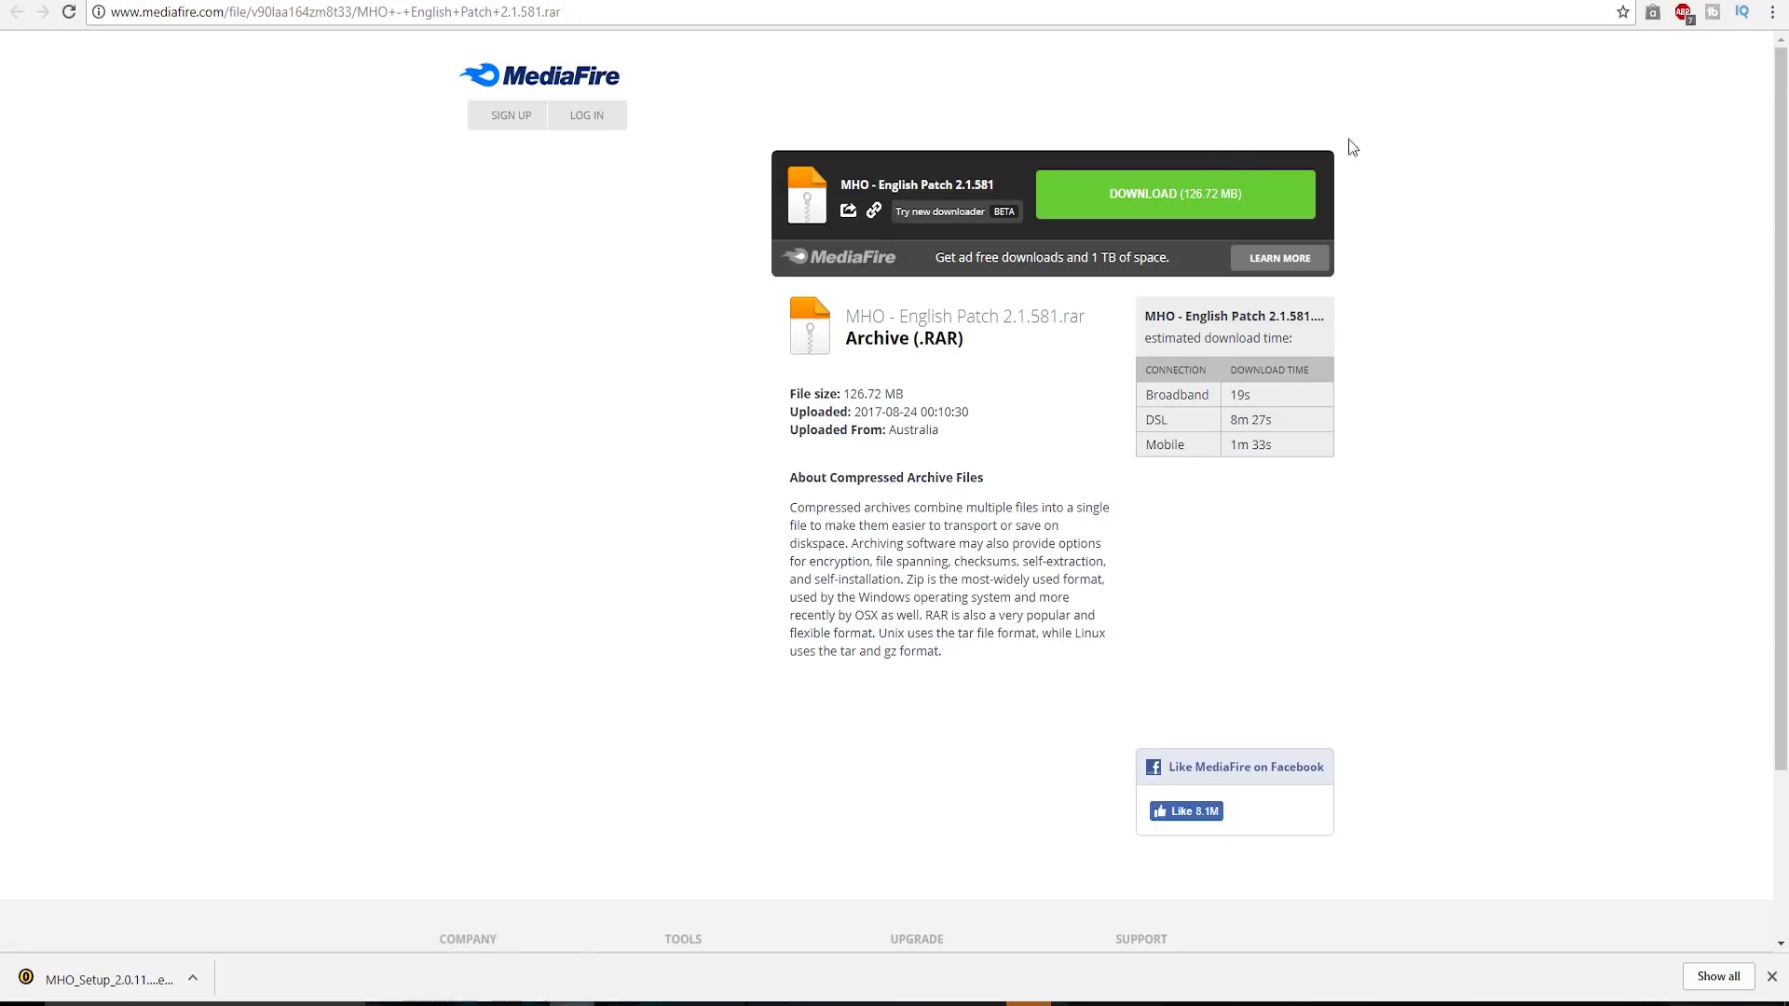
left_click(1209, 189)
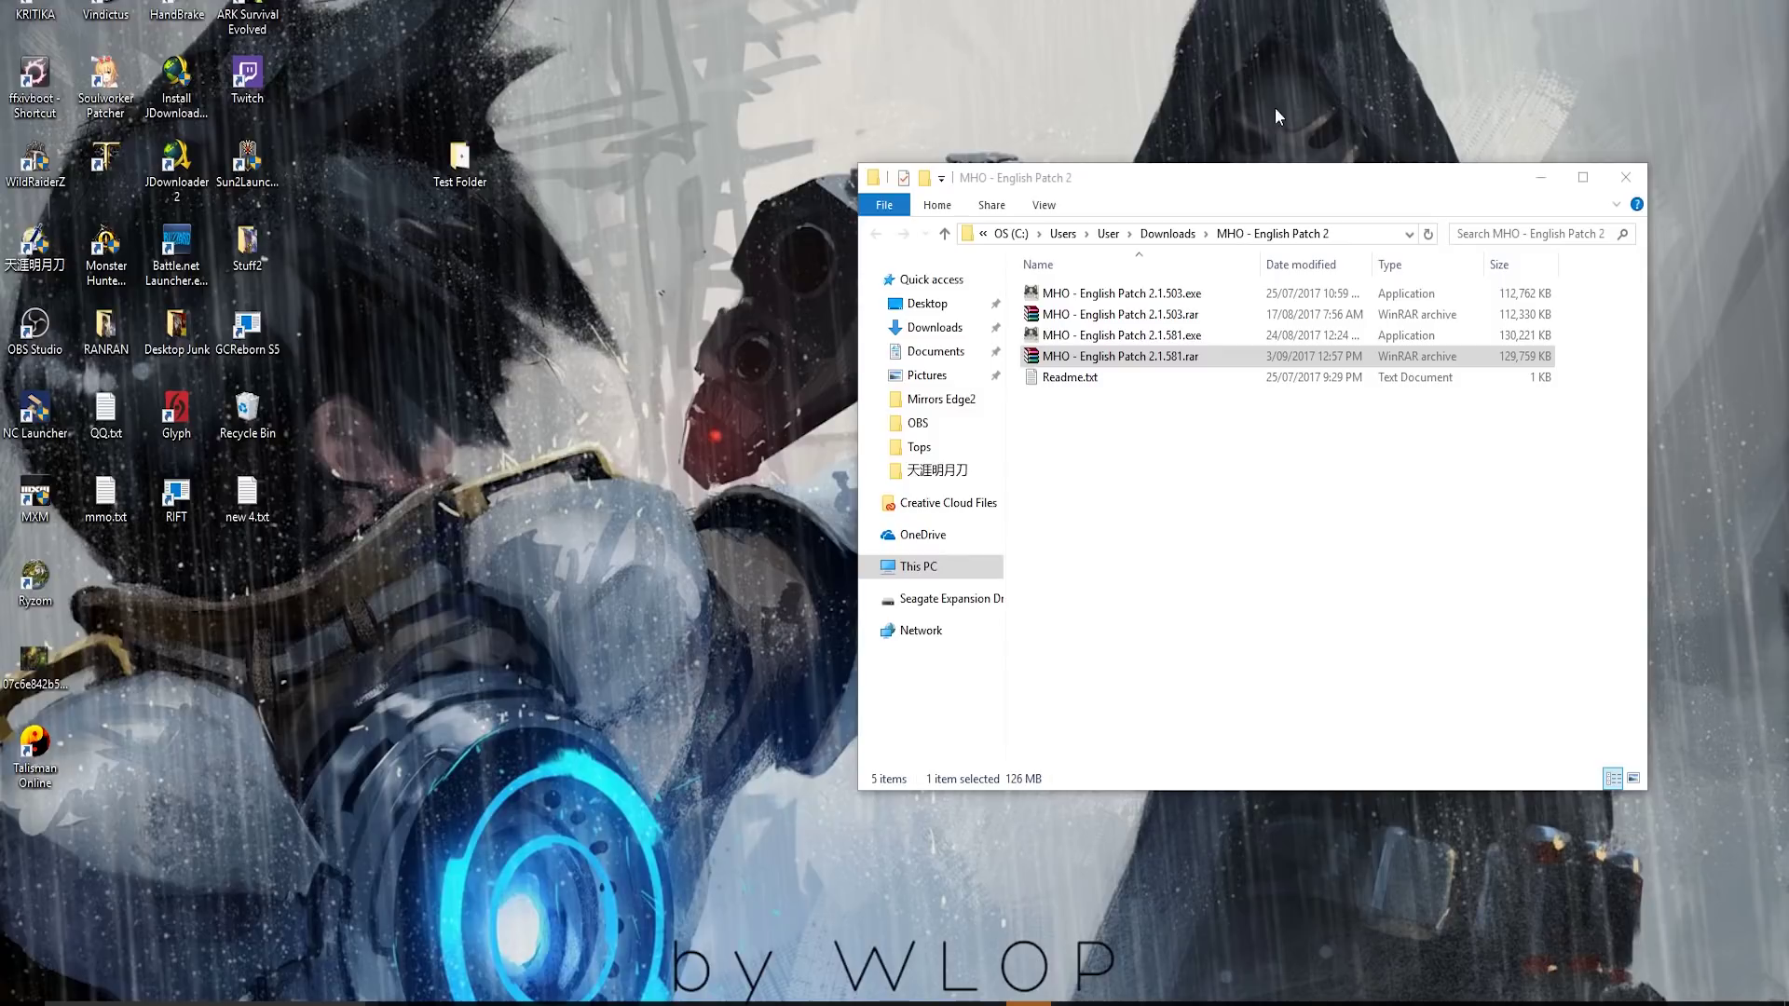
- Inspect the 2.1.581 archive in WinRAR, then select the English Patch 2.1.503 program
left_click(1174, 457)
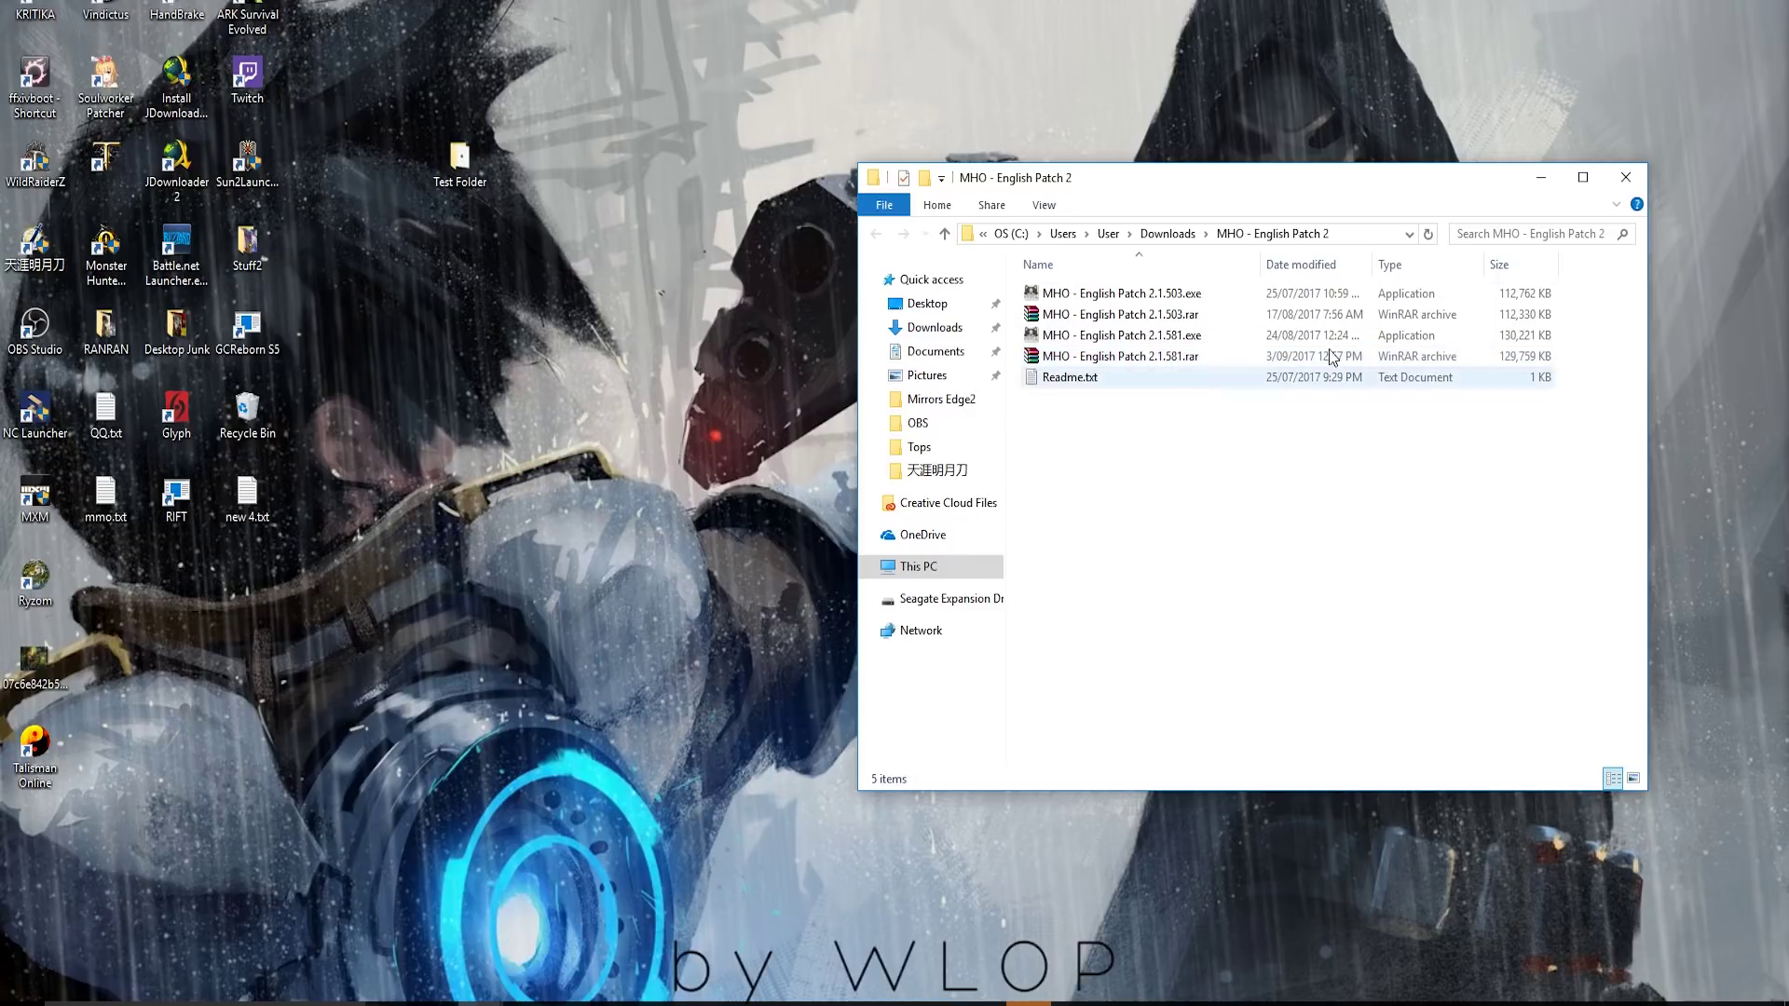
double_click(1109, 361)
left_click_drag(1128, 304, 510, 245)
left_click(866, 391)
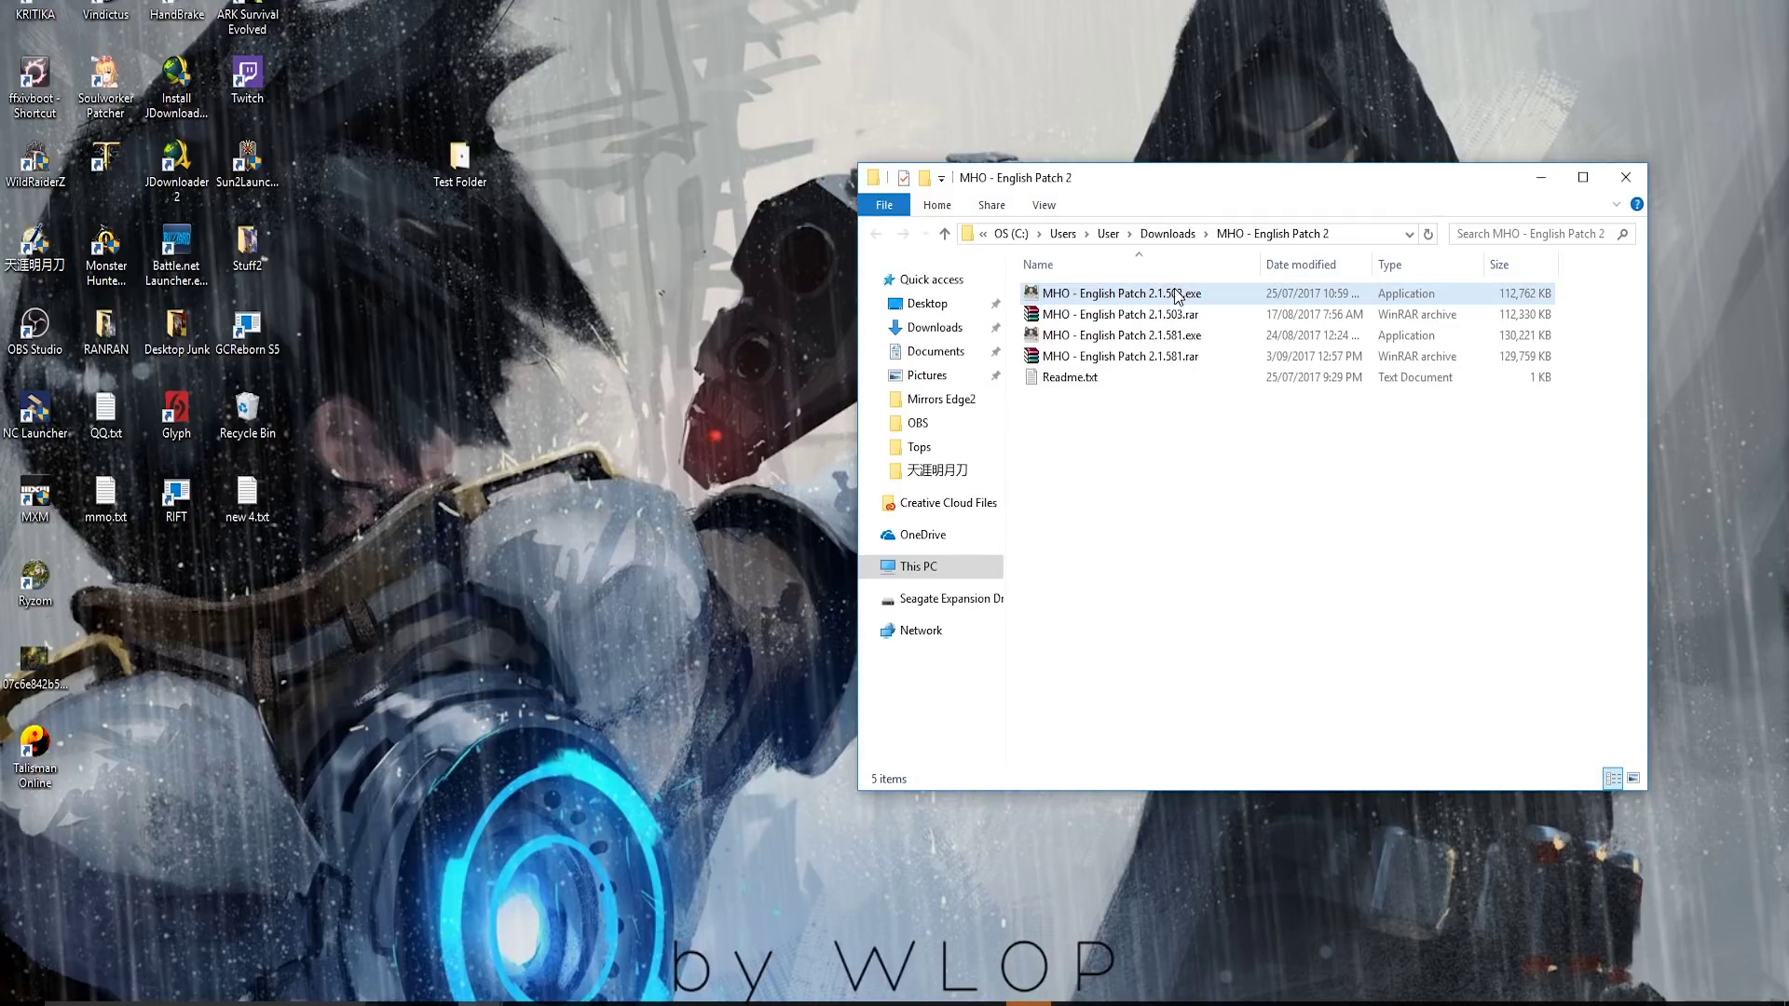
right_click(1176, 294)
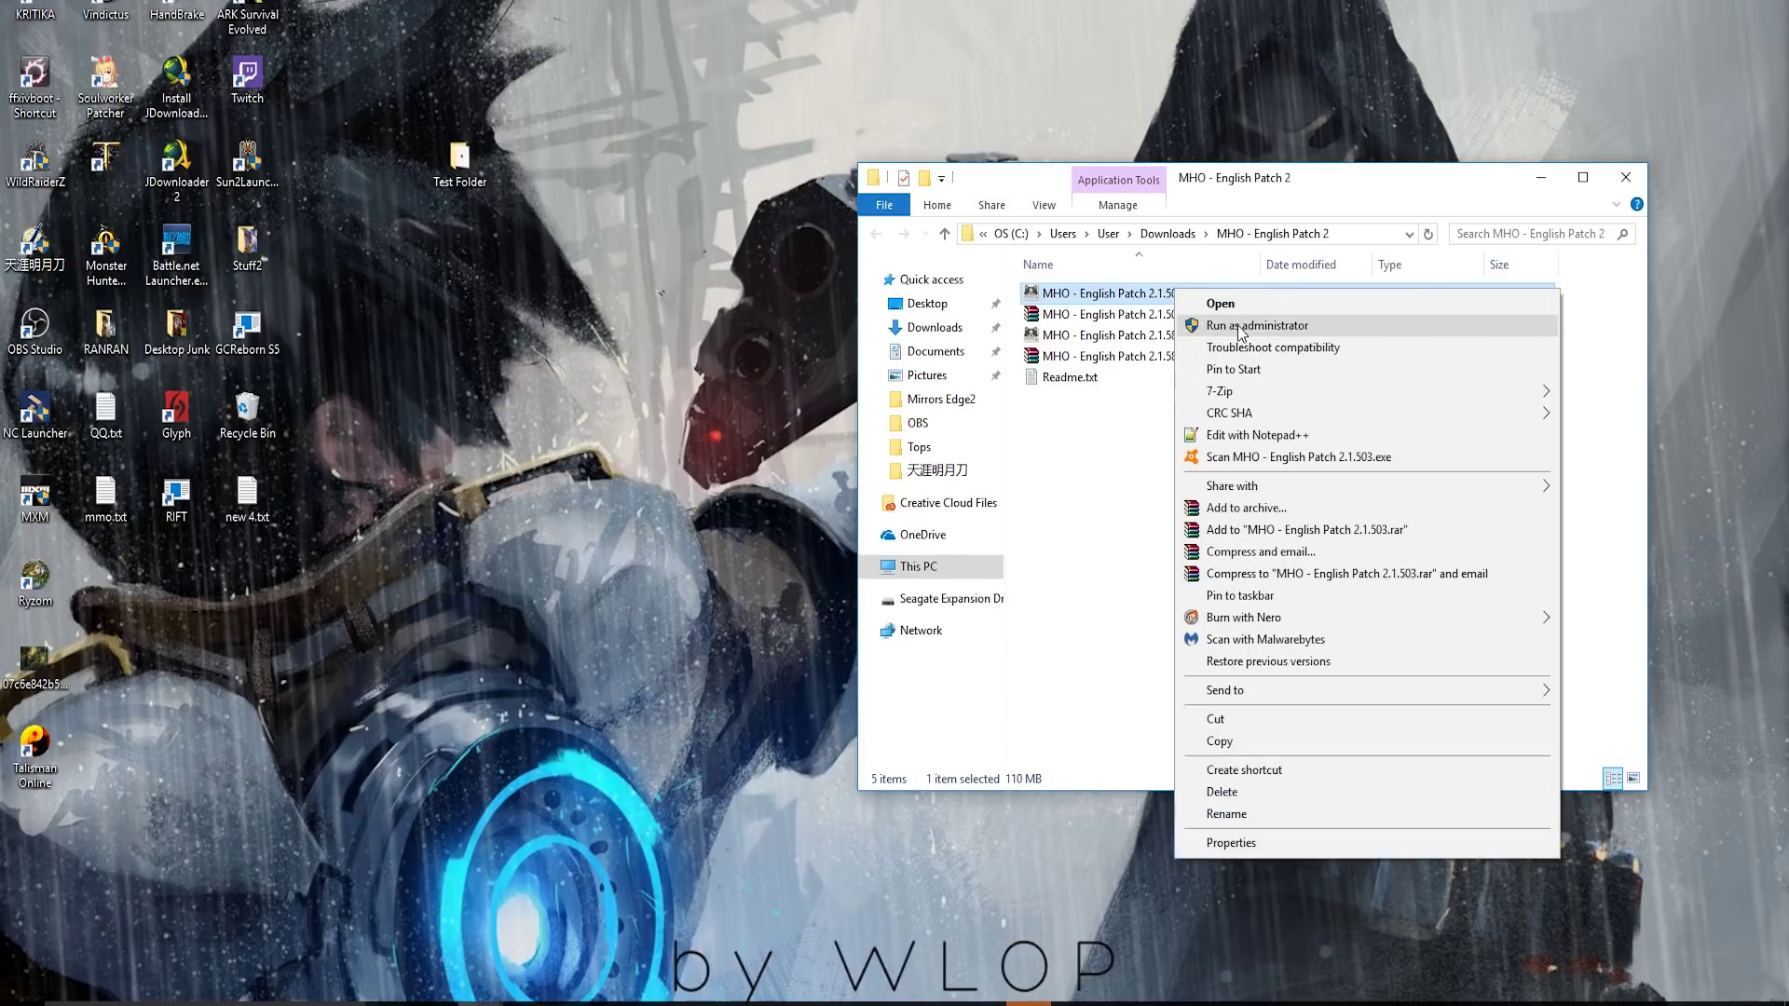
- Run the 2.1.503 patcher as administrator and look over its patch versions list
left_click(1241, 326)
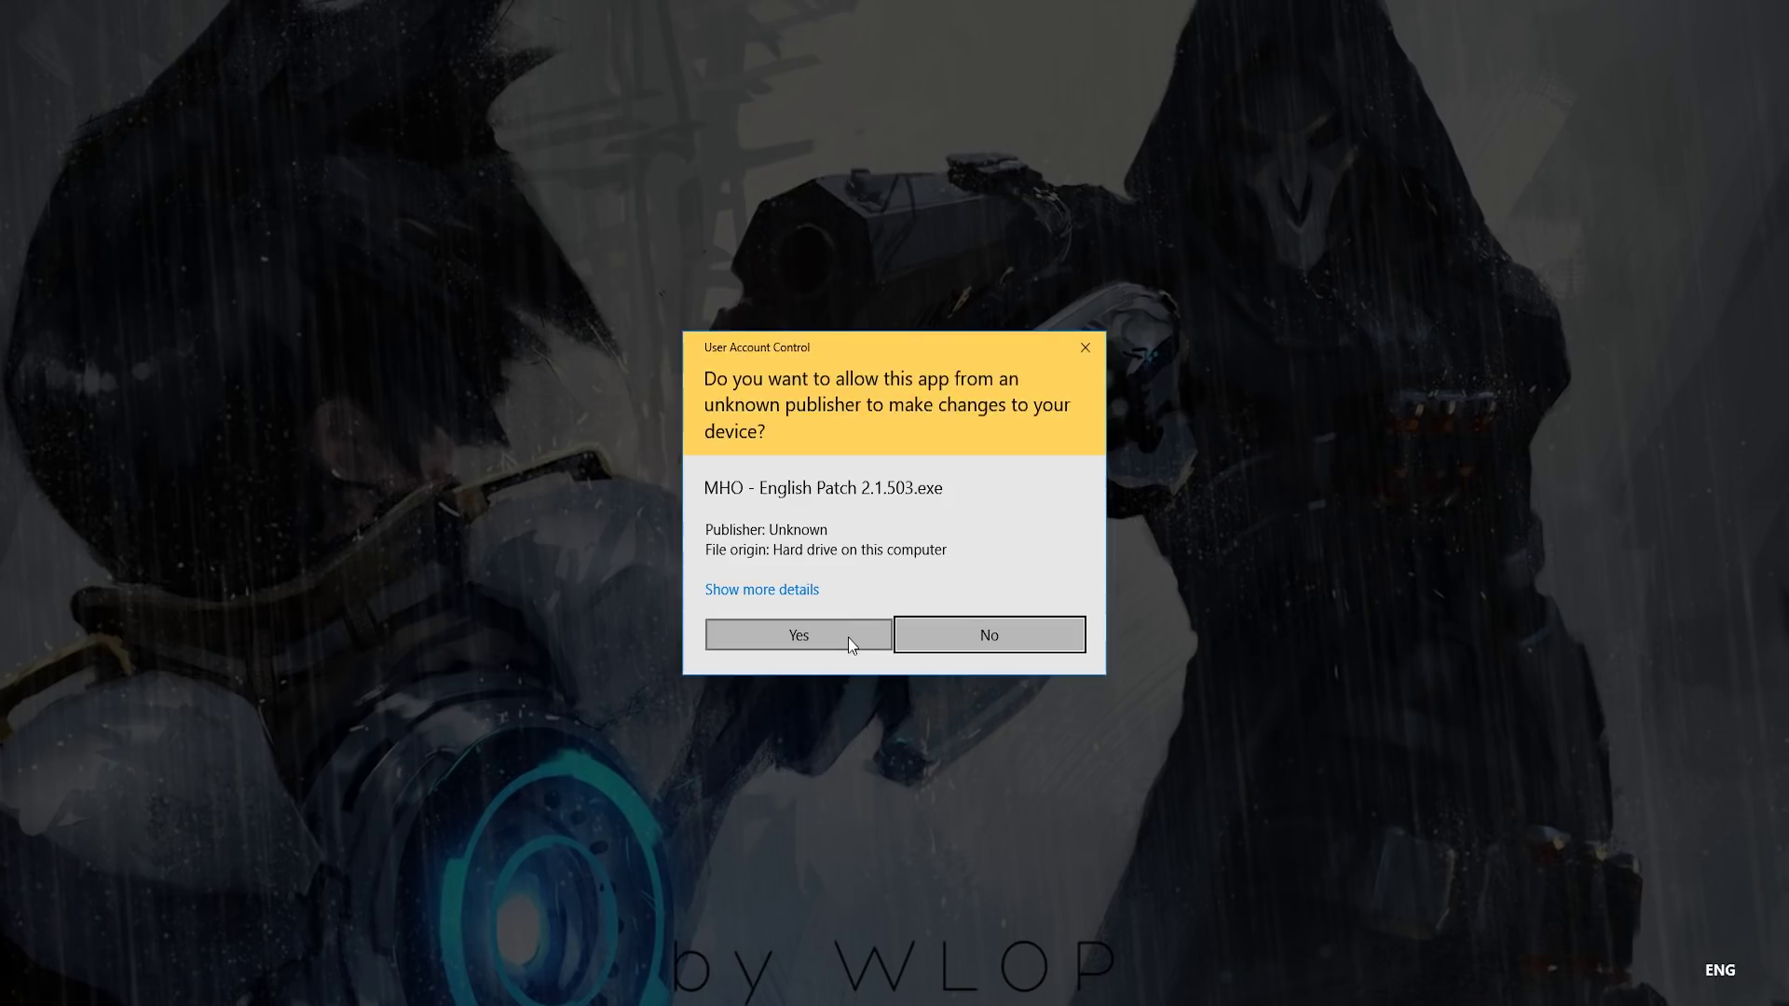
left_click(847, 635)
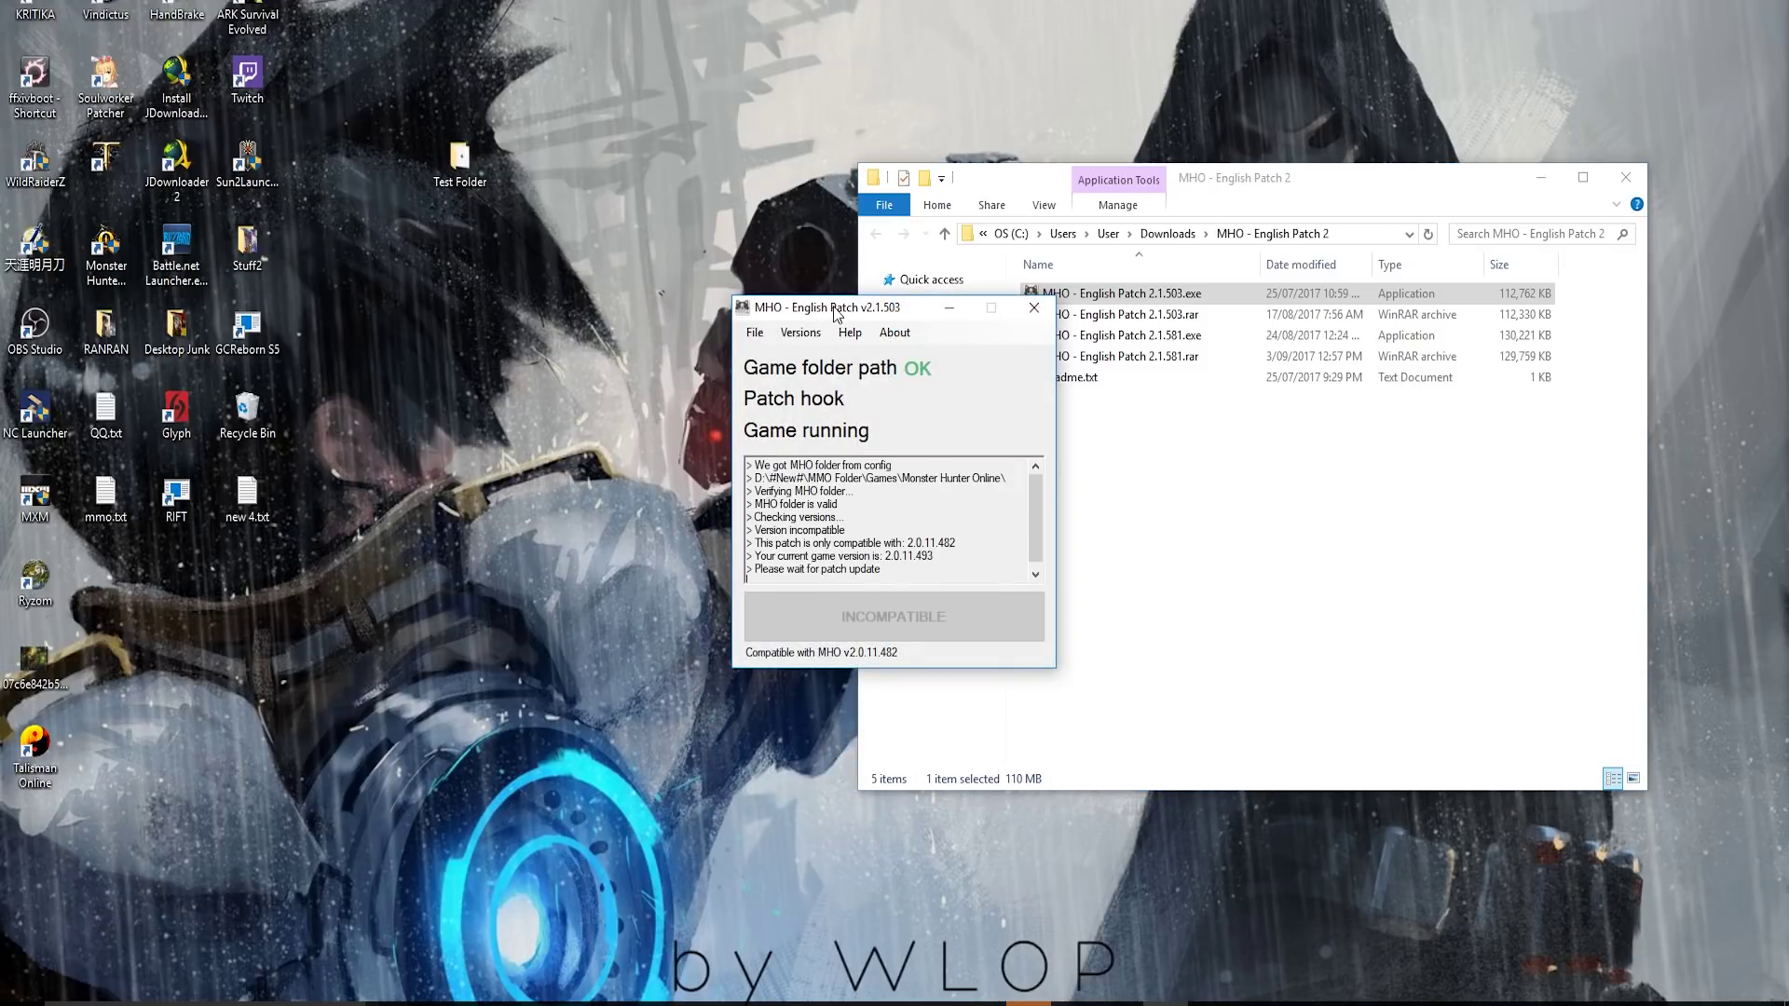
left_click_drag(834, 315, 1212, 340)
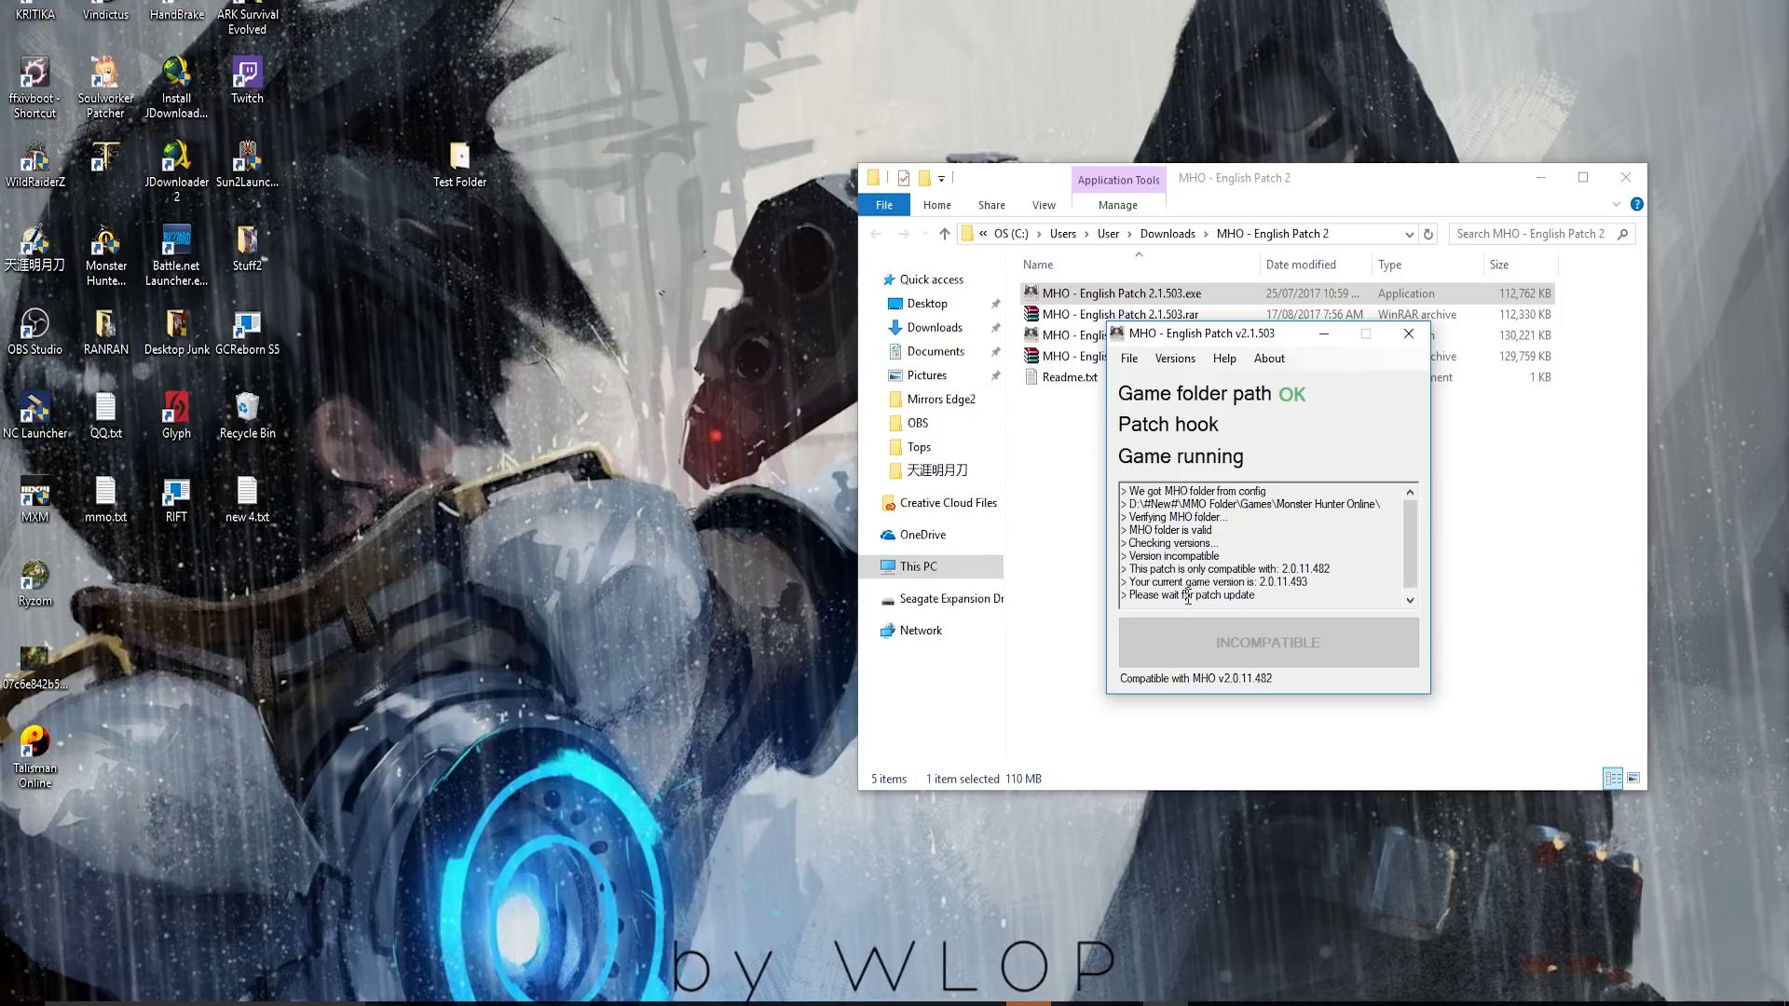
left_click(1155, 359)
left_click(1152, 357)
- Set the game folder to Test Folder\Monster Hunter Online and allow the 2.1.581 patcher to launch
left_click(1129, 359)
mouse_move(1159, 384)
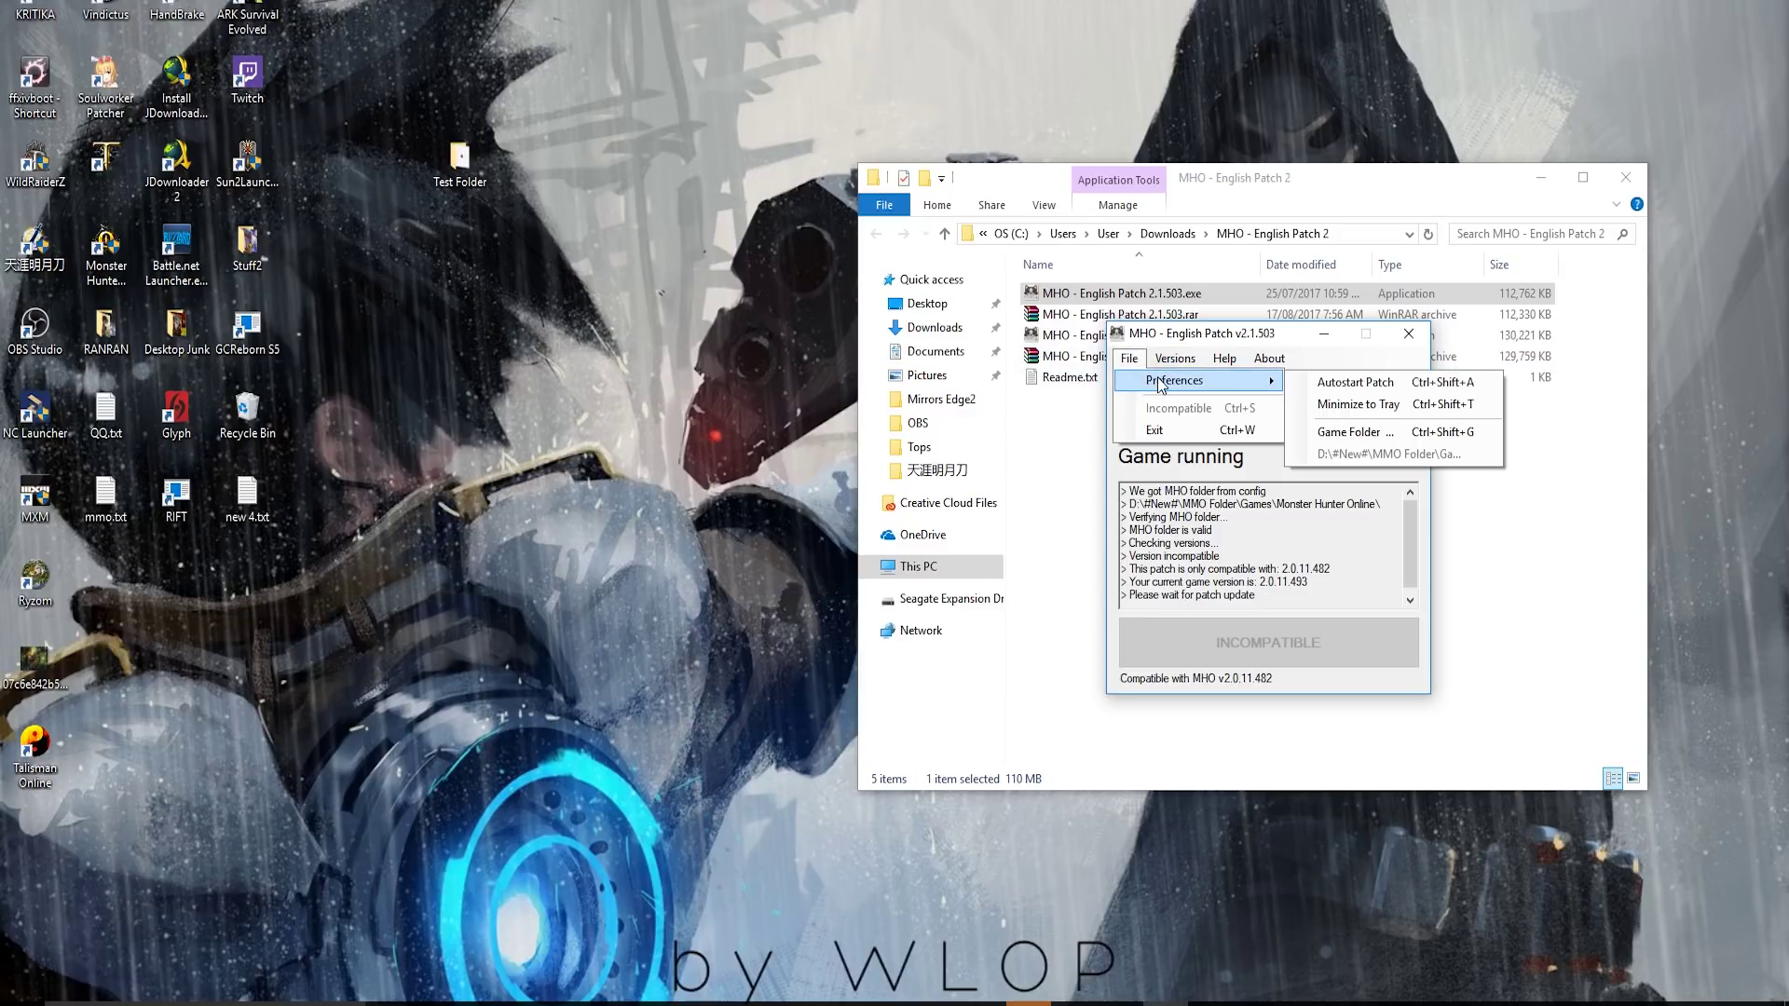
left_click(1179, 408)
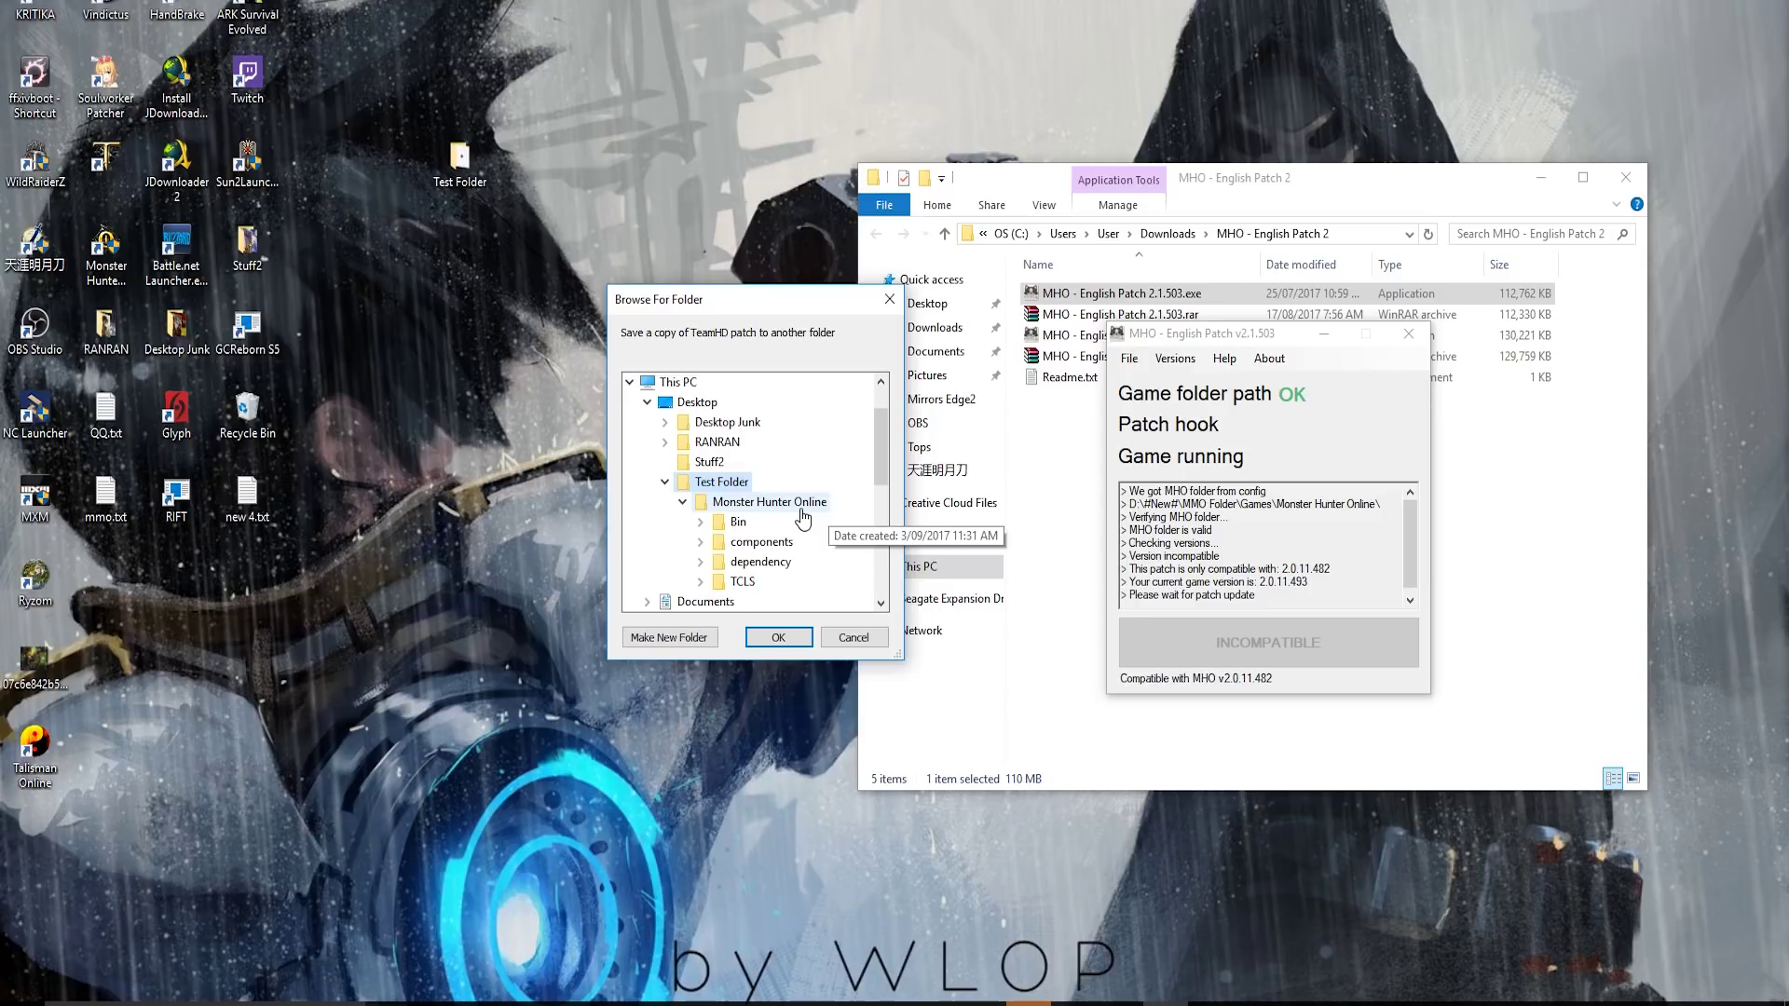
left_click(802, 513)
left_click(685, 504)
left_click(684, 504)
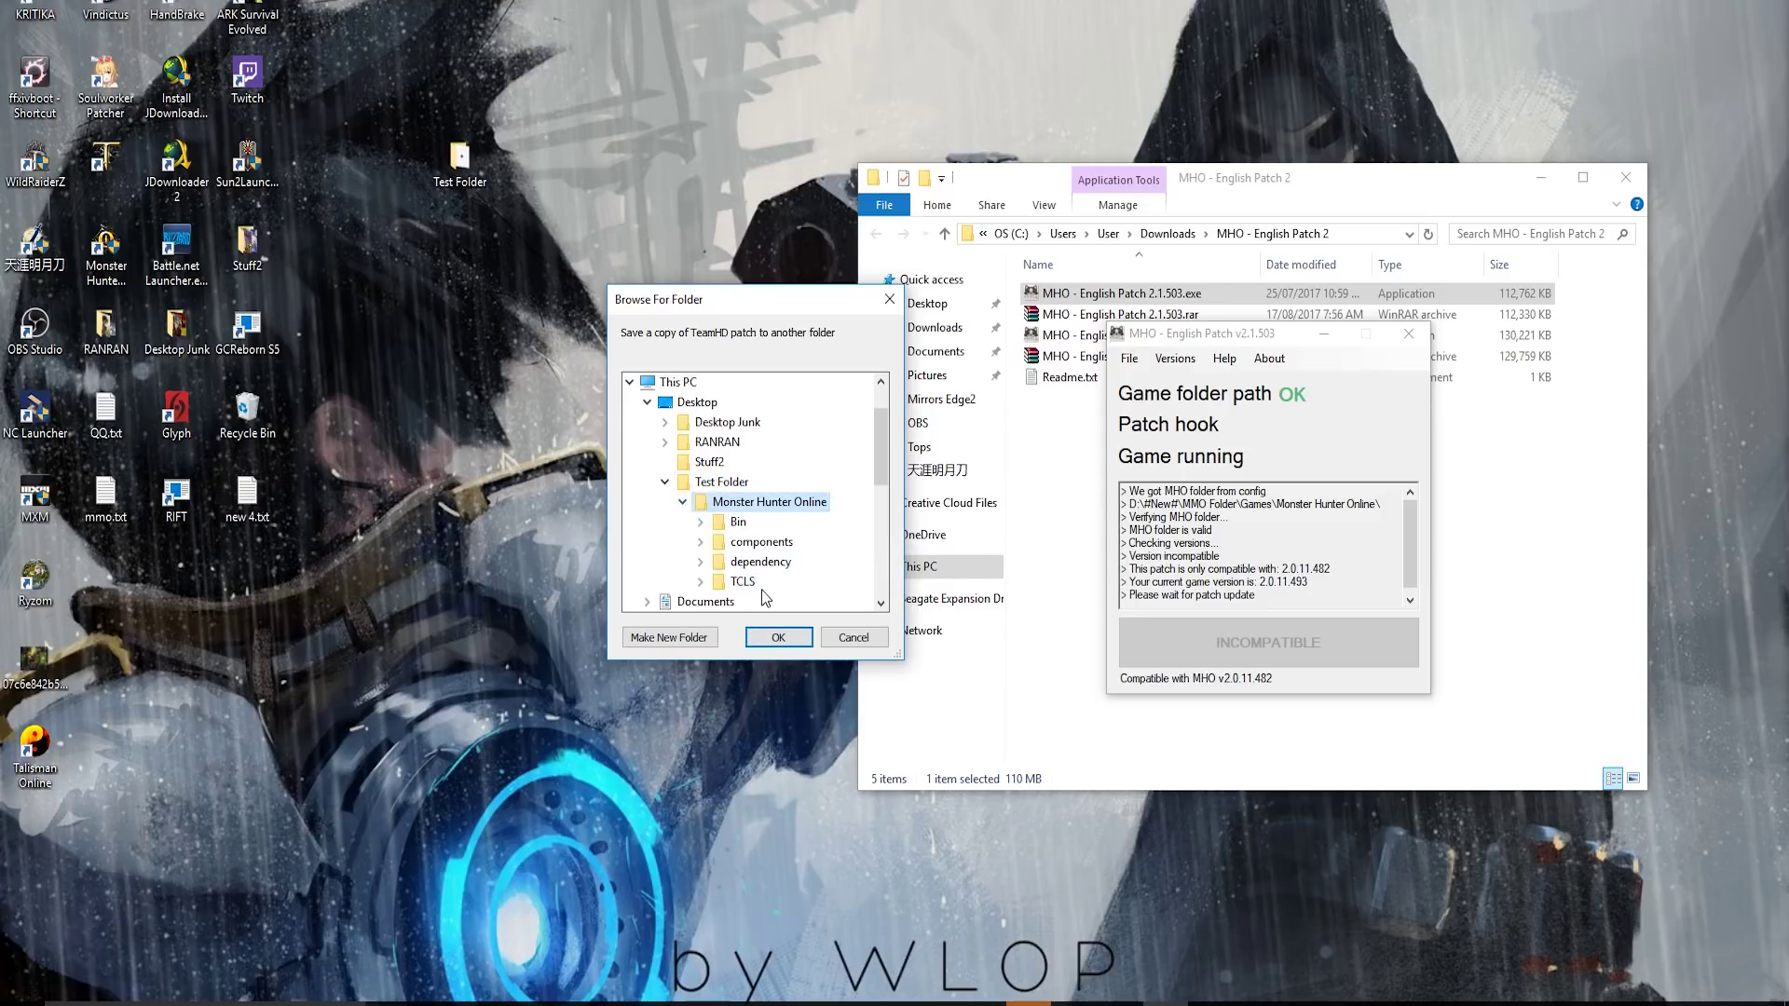
left_click(772, 638)
left_click(787, 643)
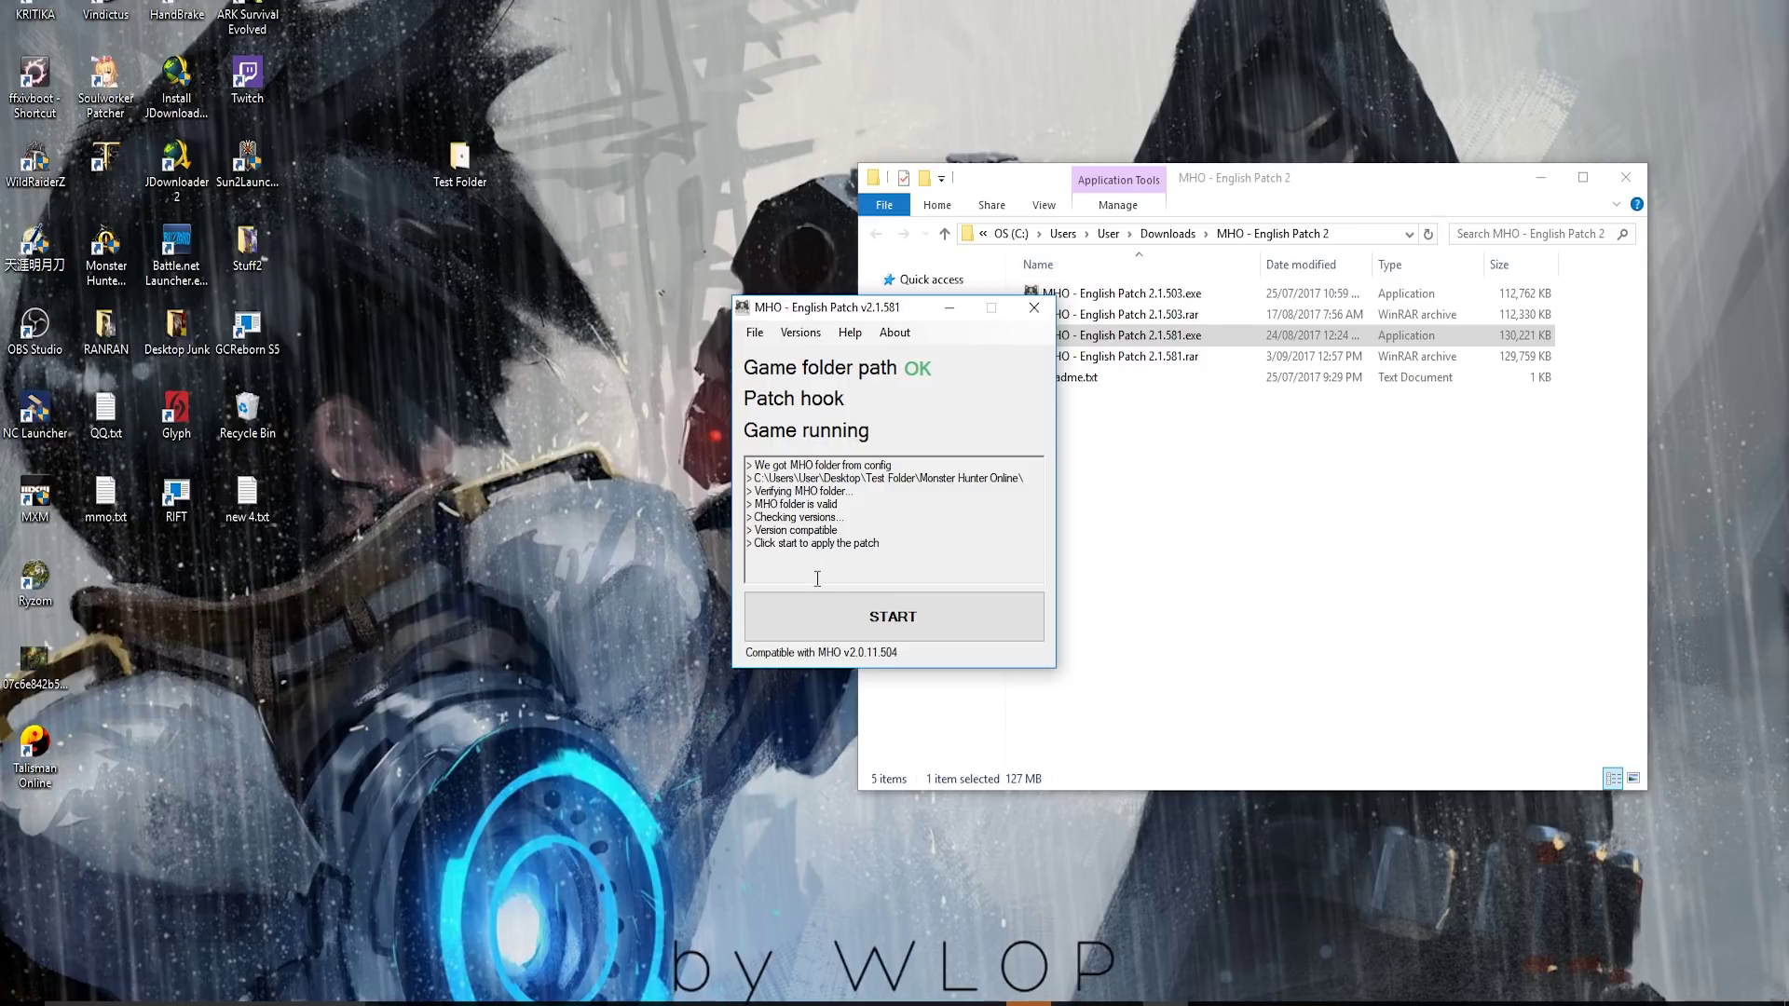
- Start the patch, then run the Monster Hunter Online shortcut as administrator
left_click(824, 611)
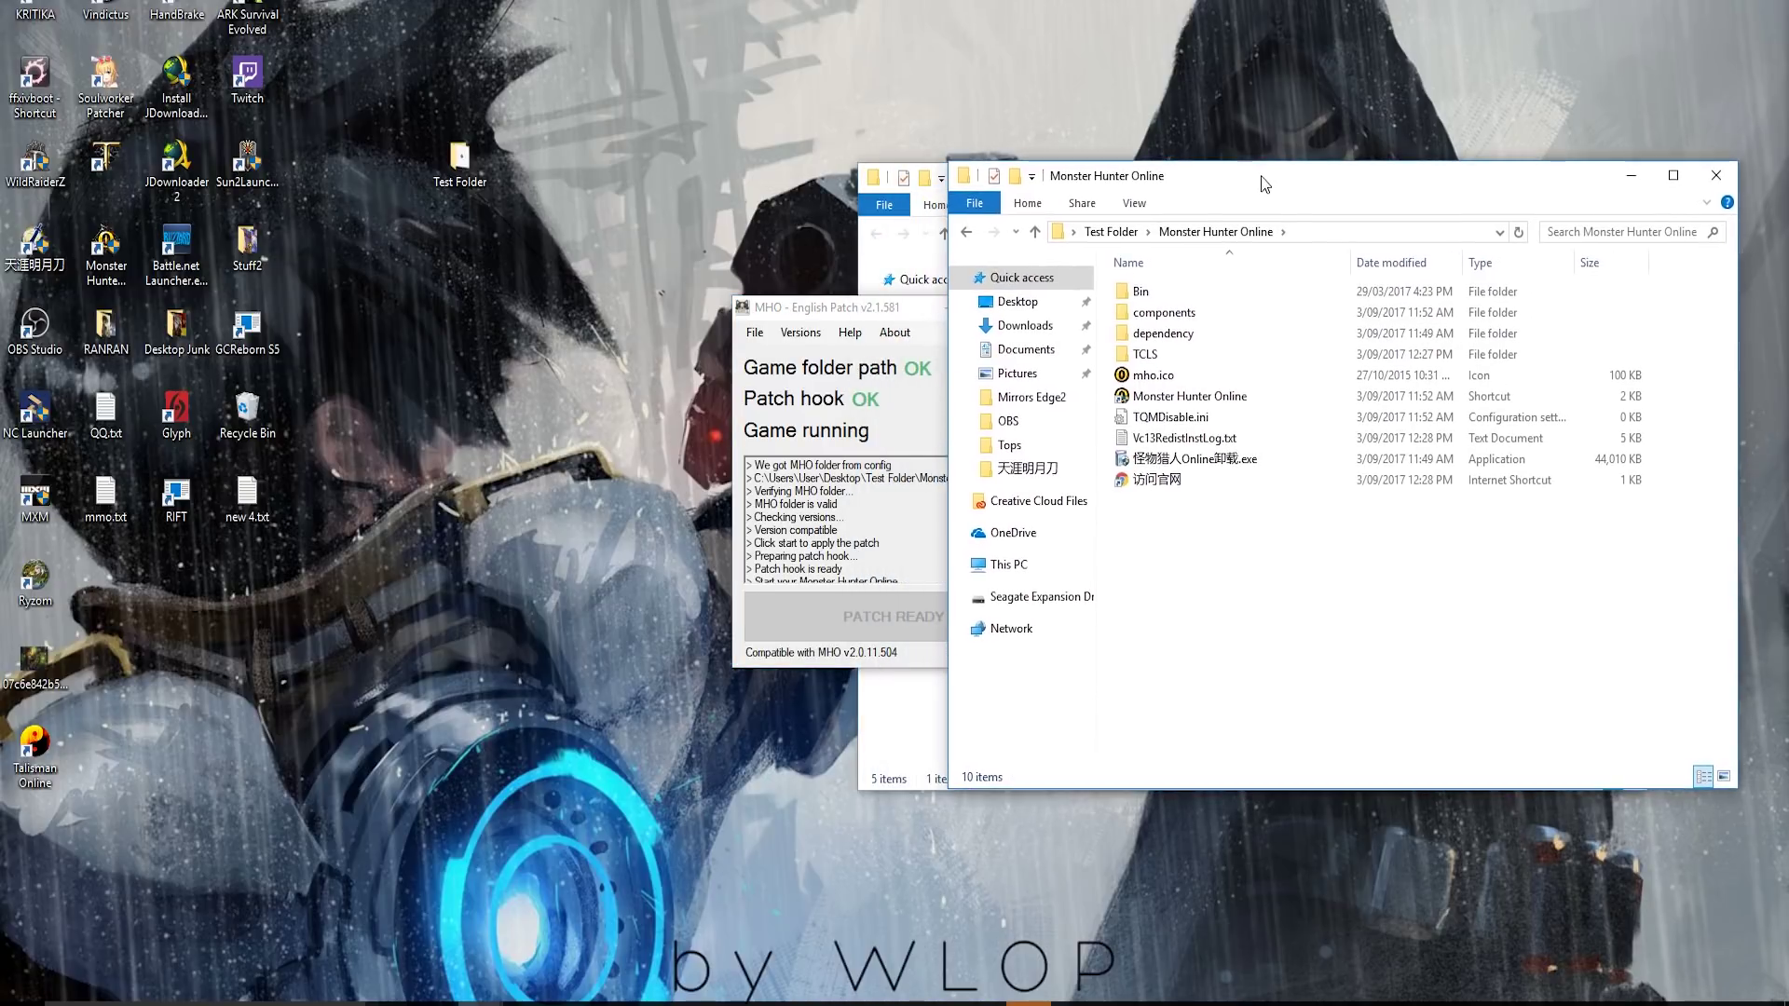
left_click(1190, 399)
right_click(1190, 399)
left_click(1211, 461)
left_click(736, 643)
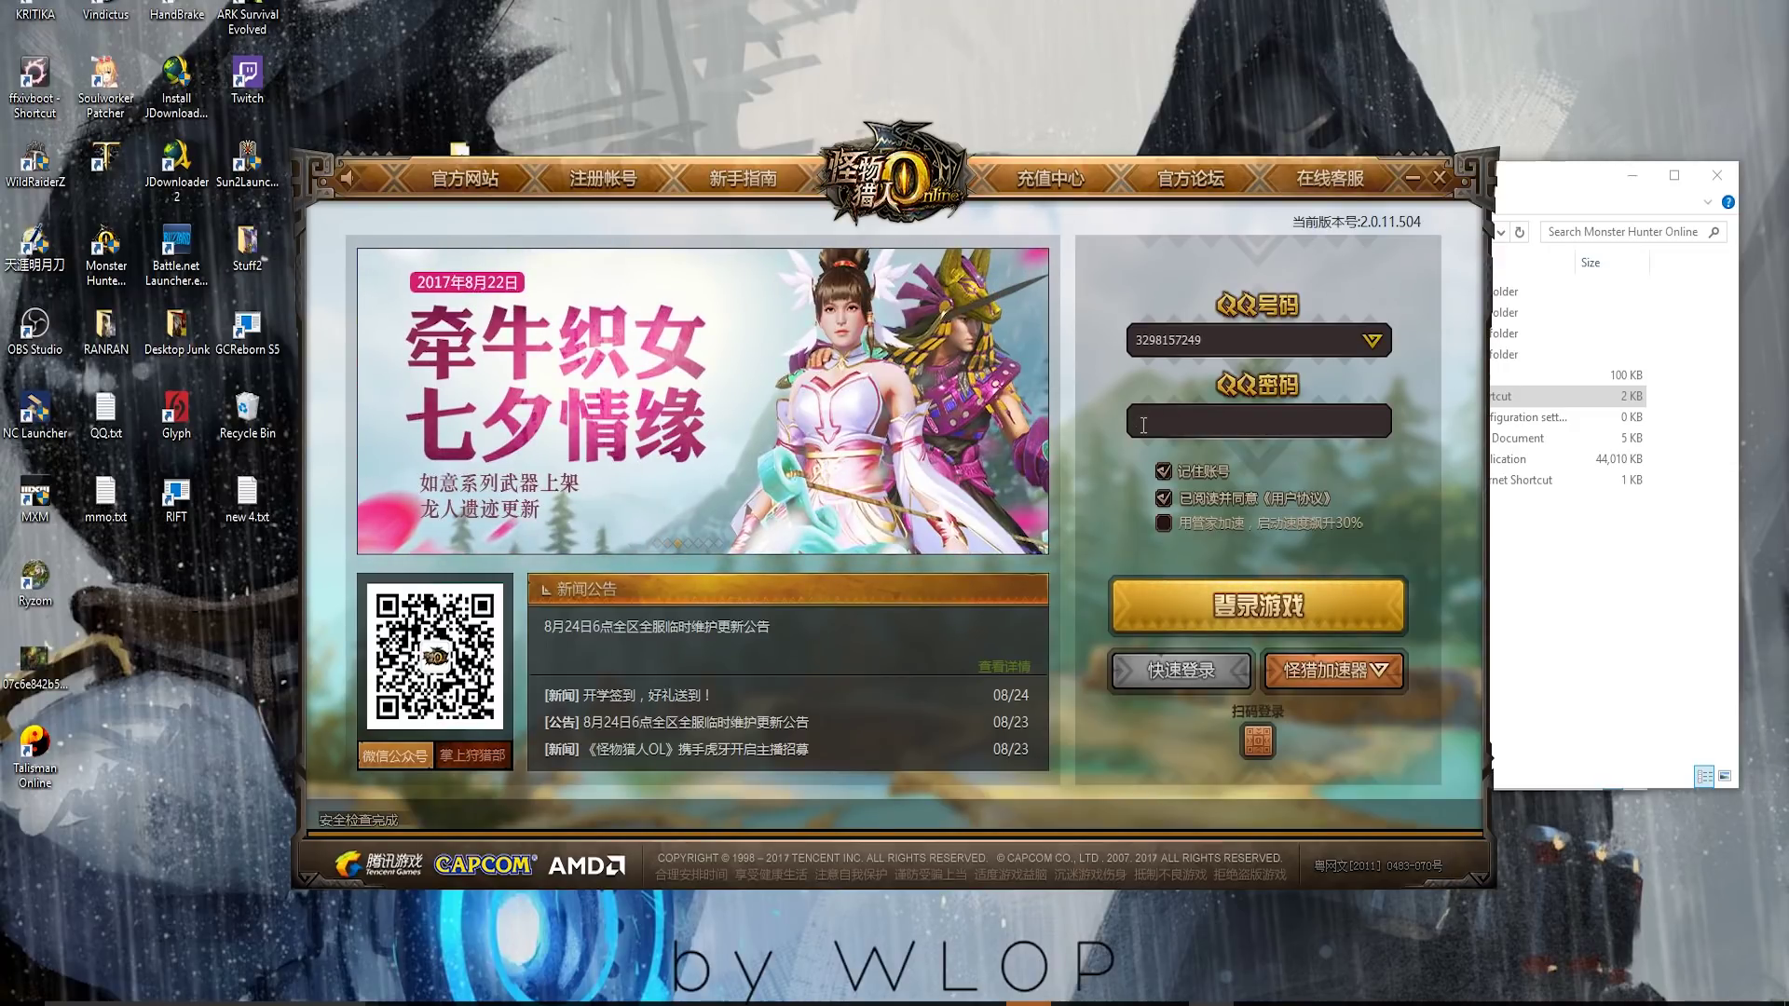
- Log in, choose the new-hunter setup, and confirm graphics quality stays at Extreme
key("ctrl+v")
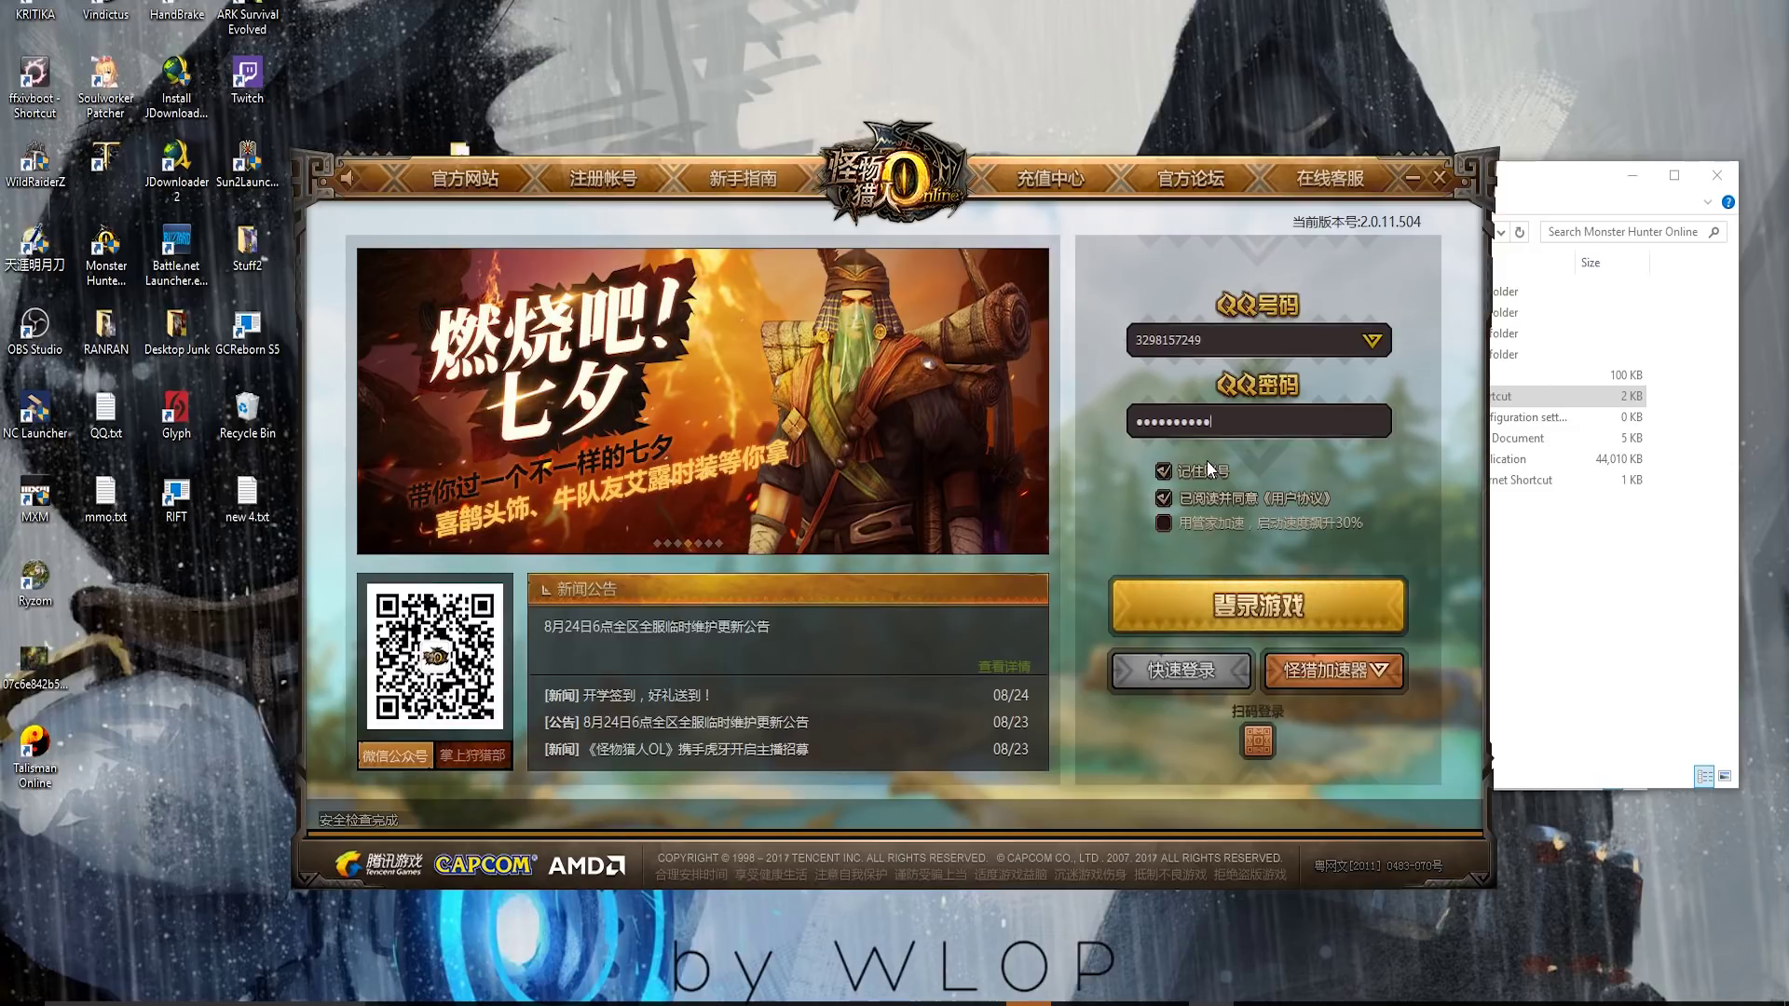
left_click(1258, 606)
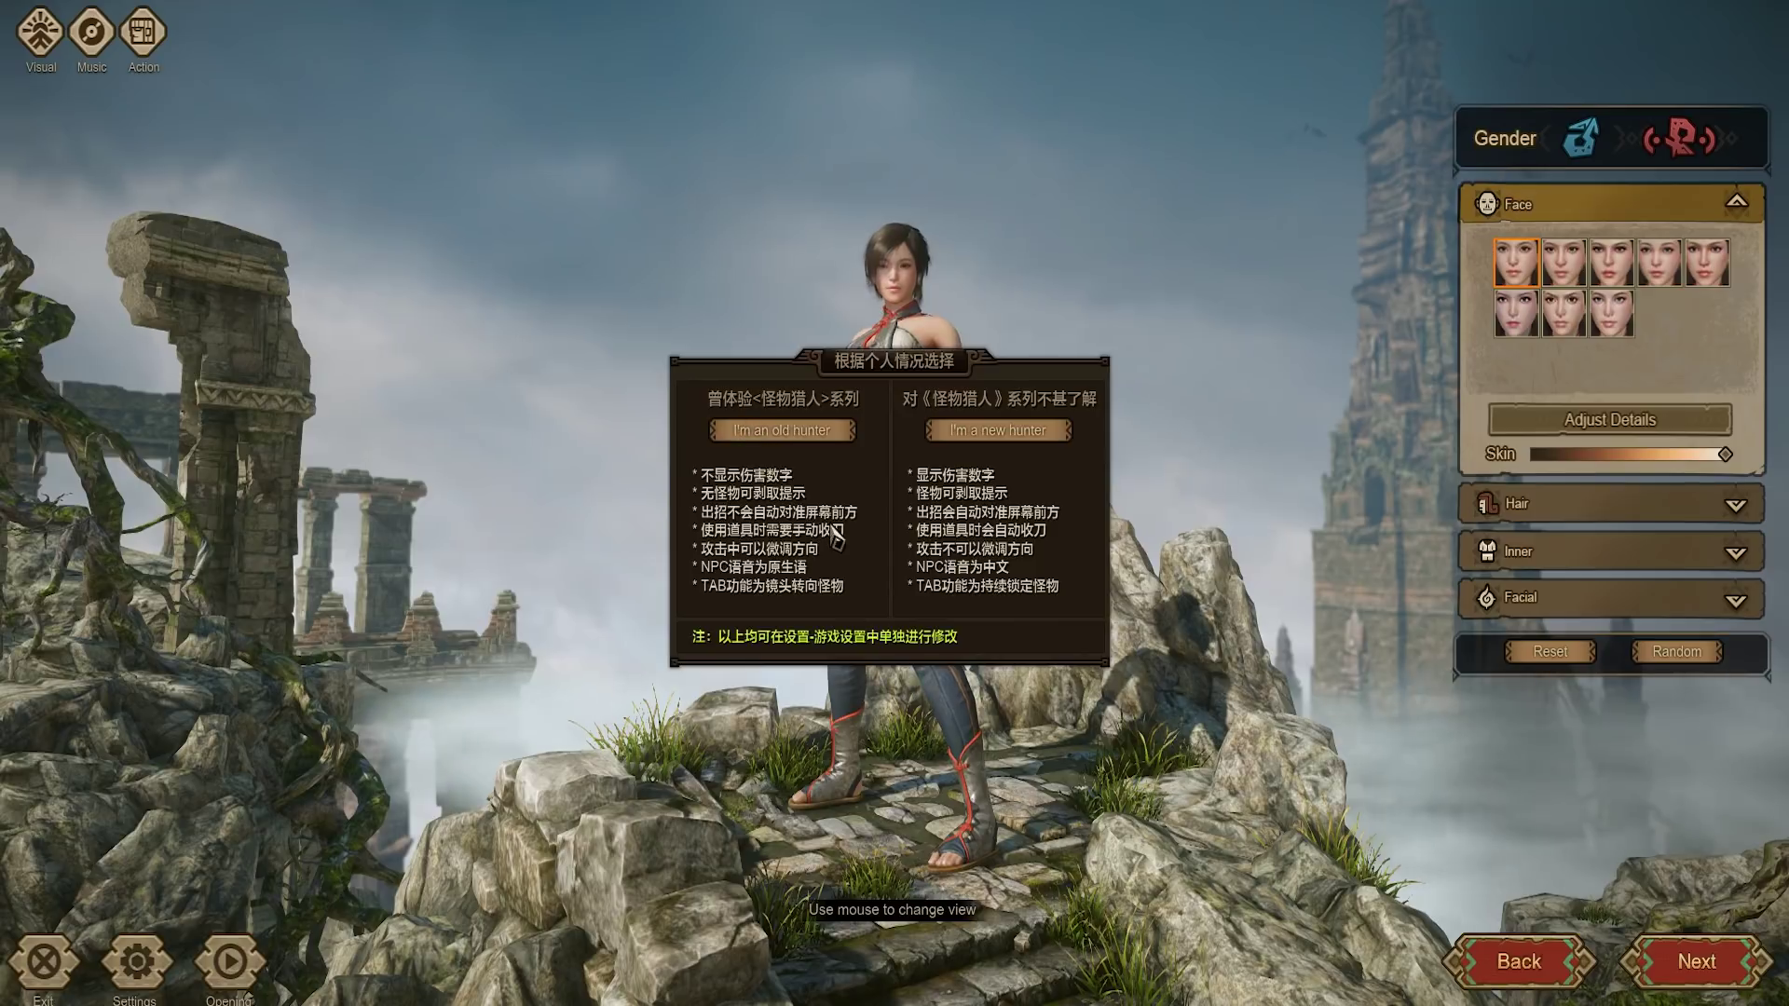
left_click(1015, 432)
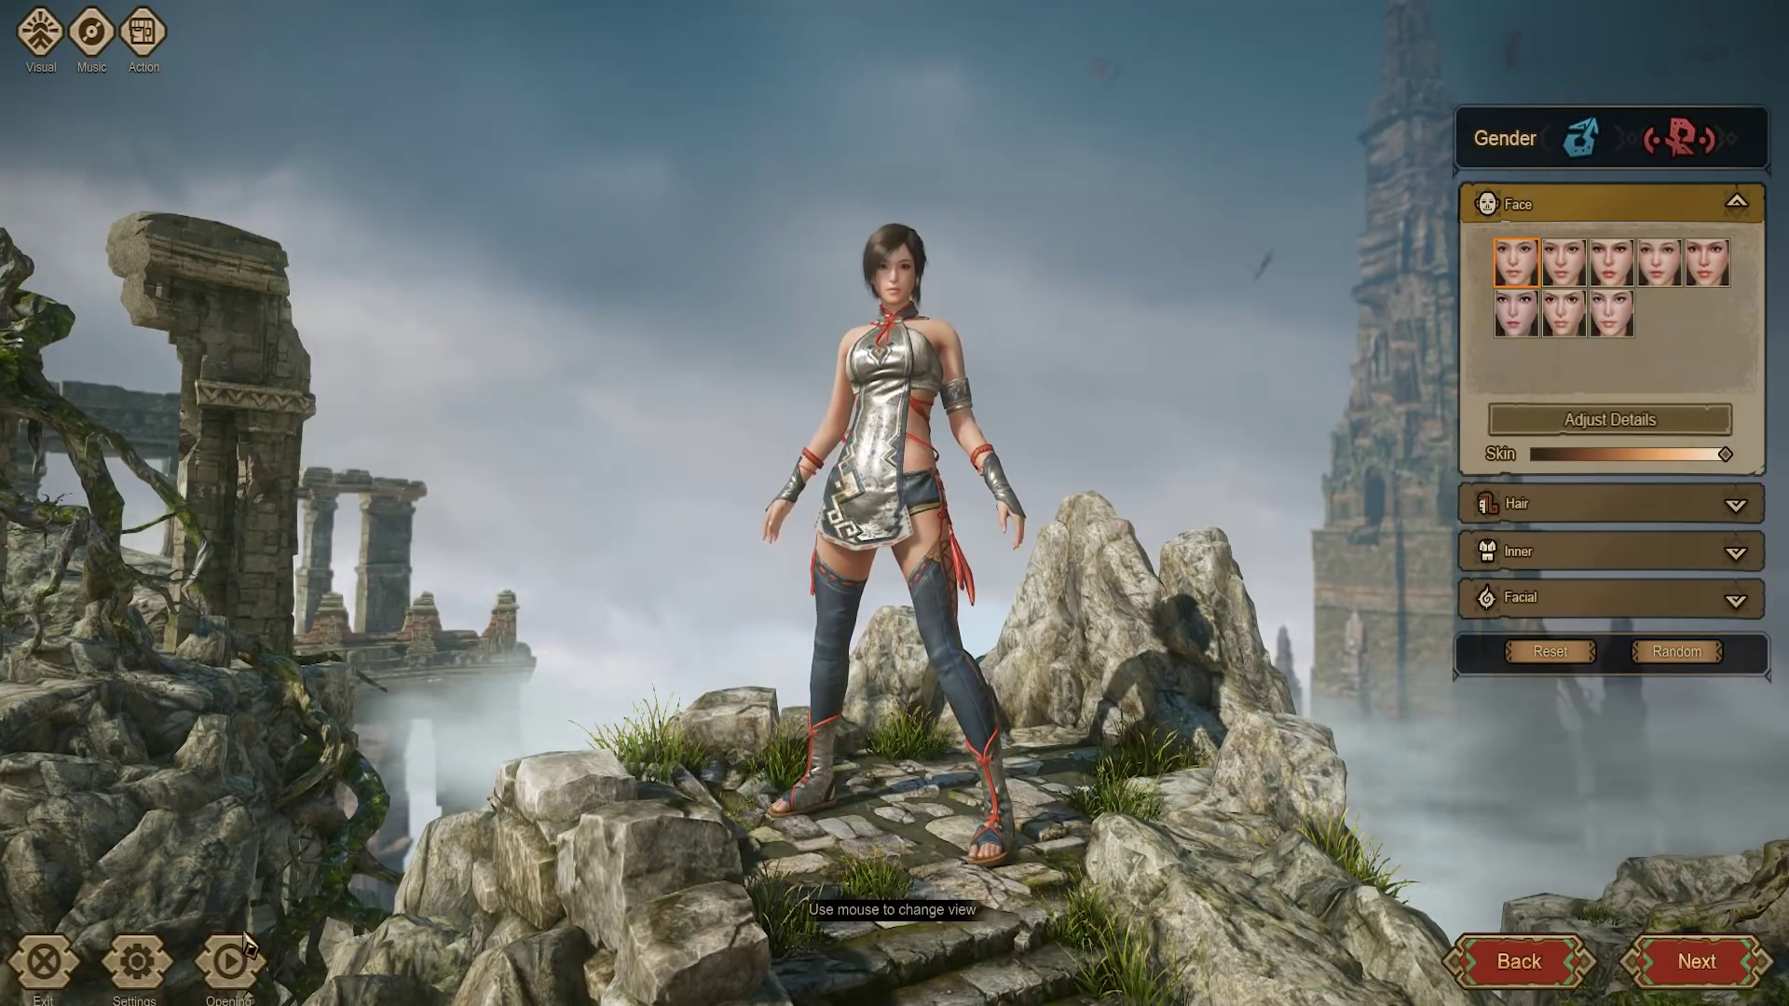
left_click(136, 961)
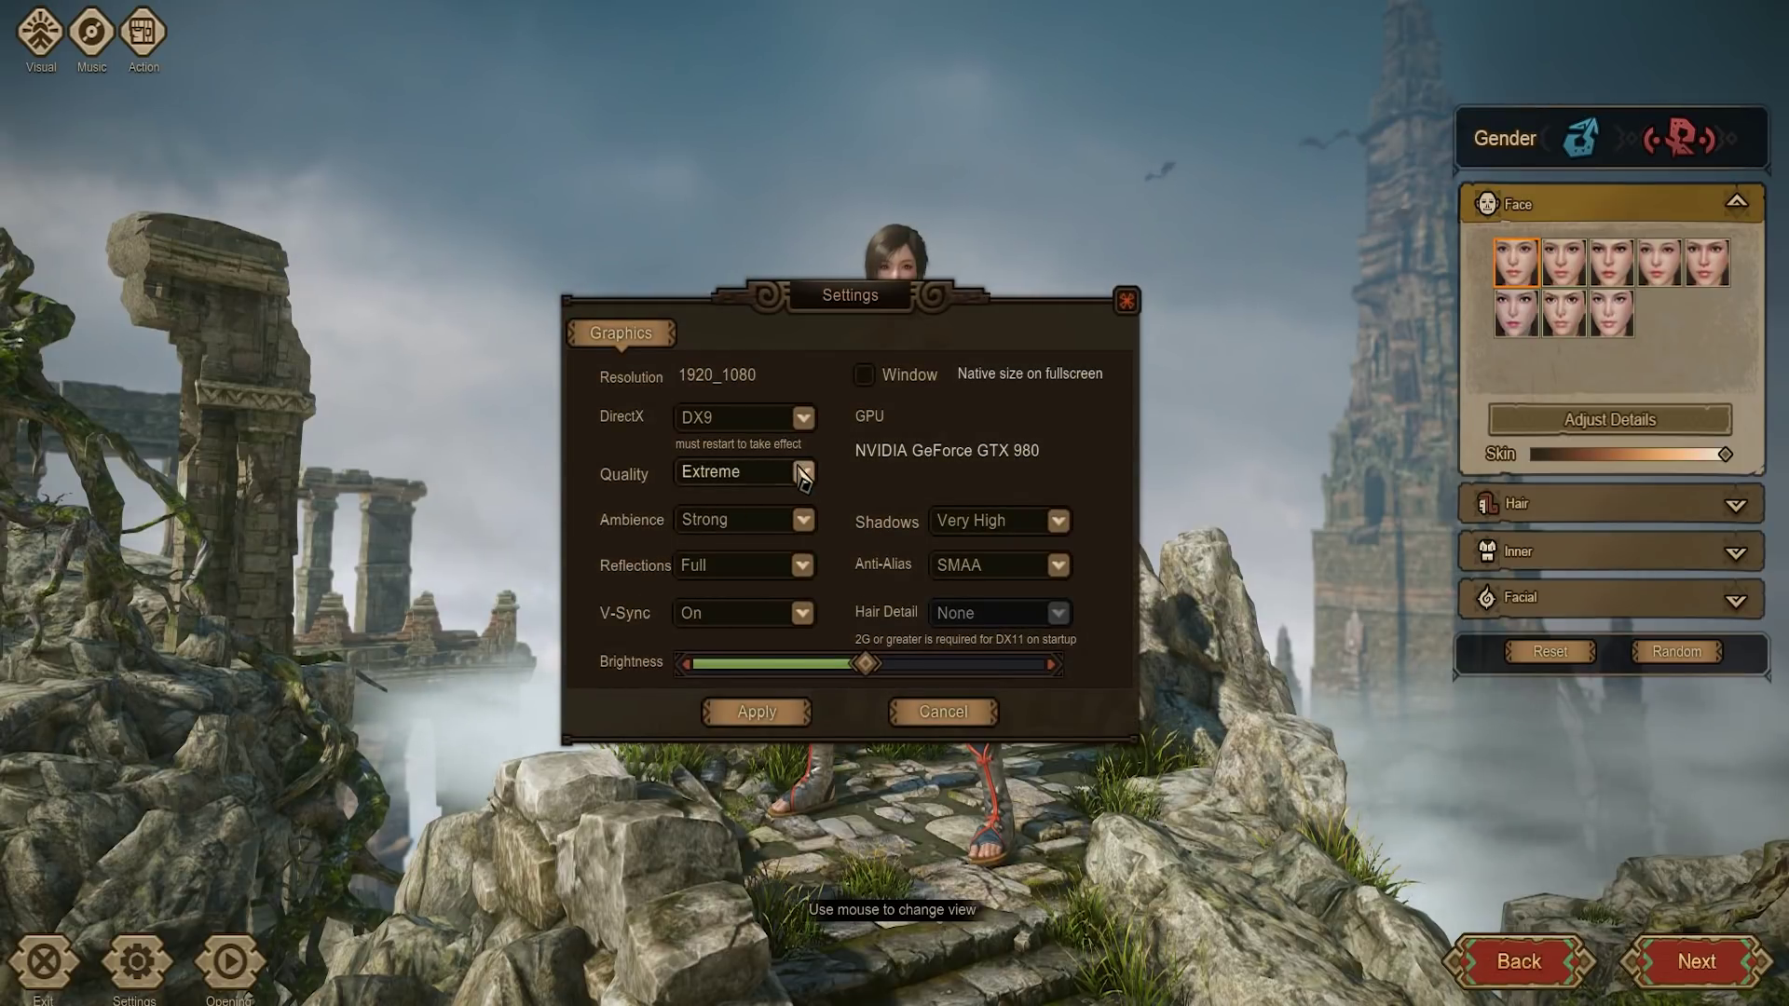
left_click(802, 473)
left_click(805, 474)
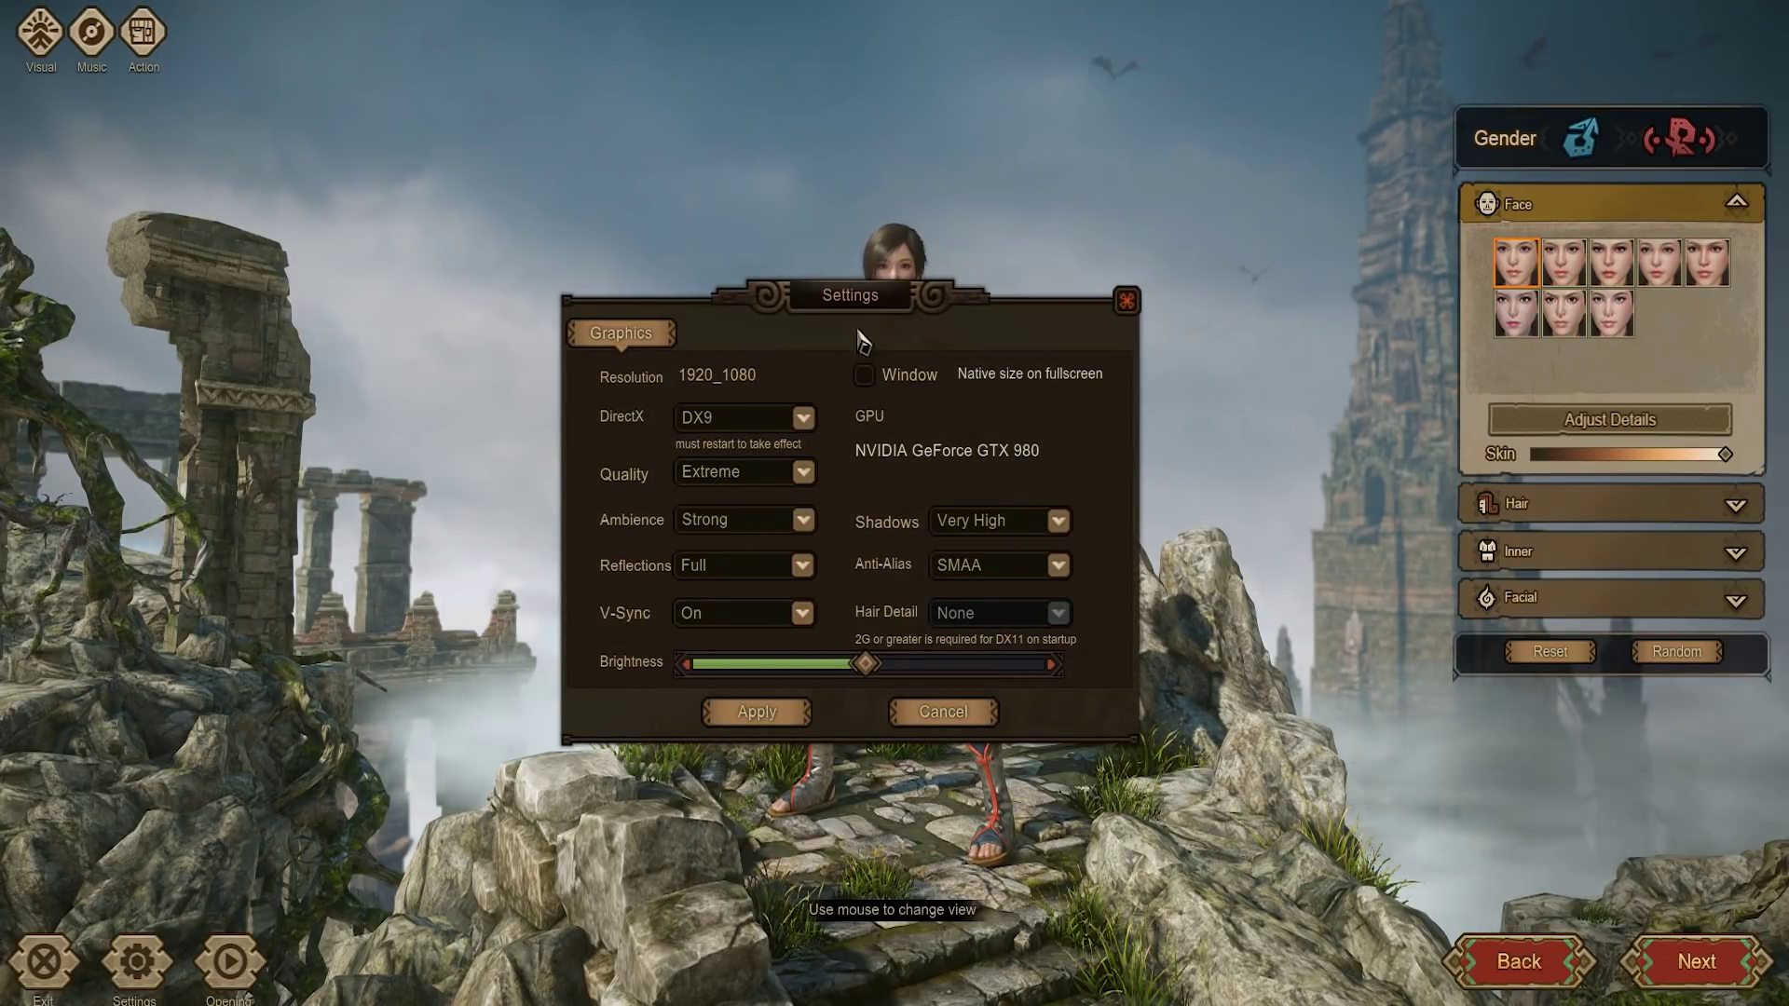
left_click(932, 712)
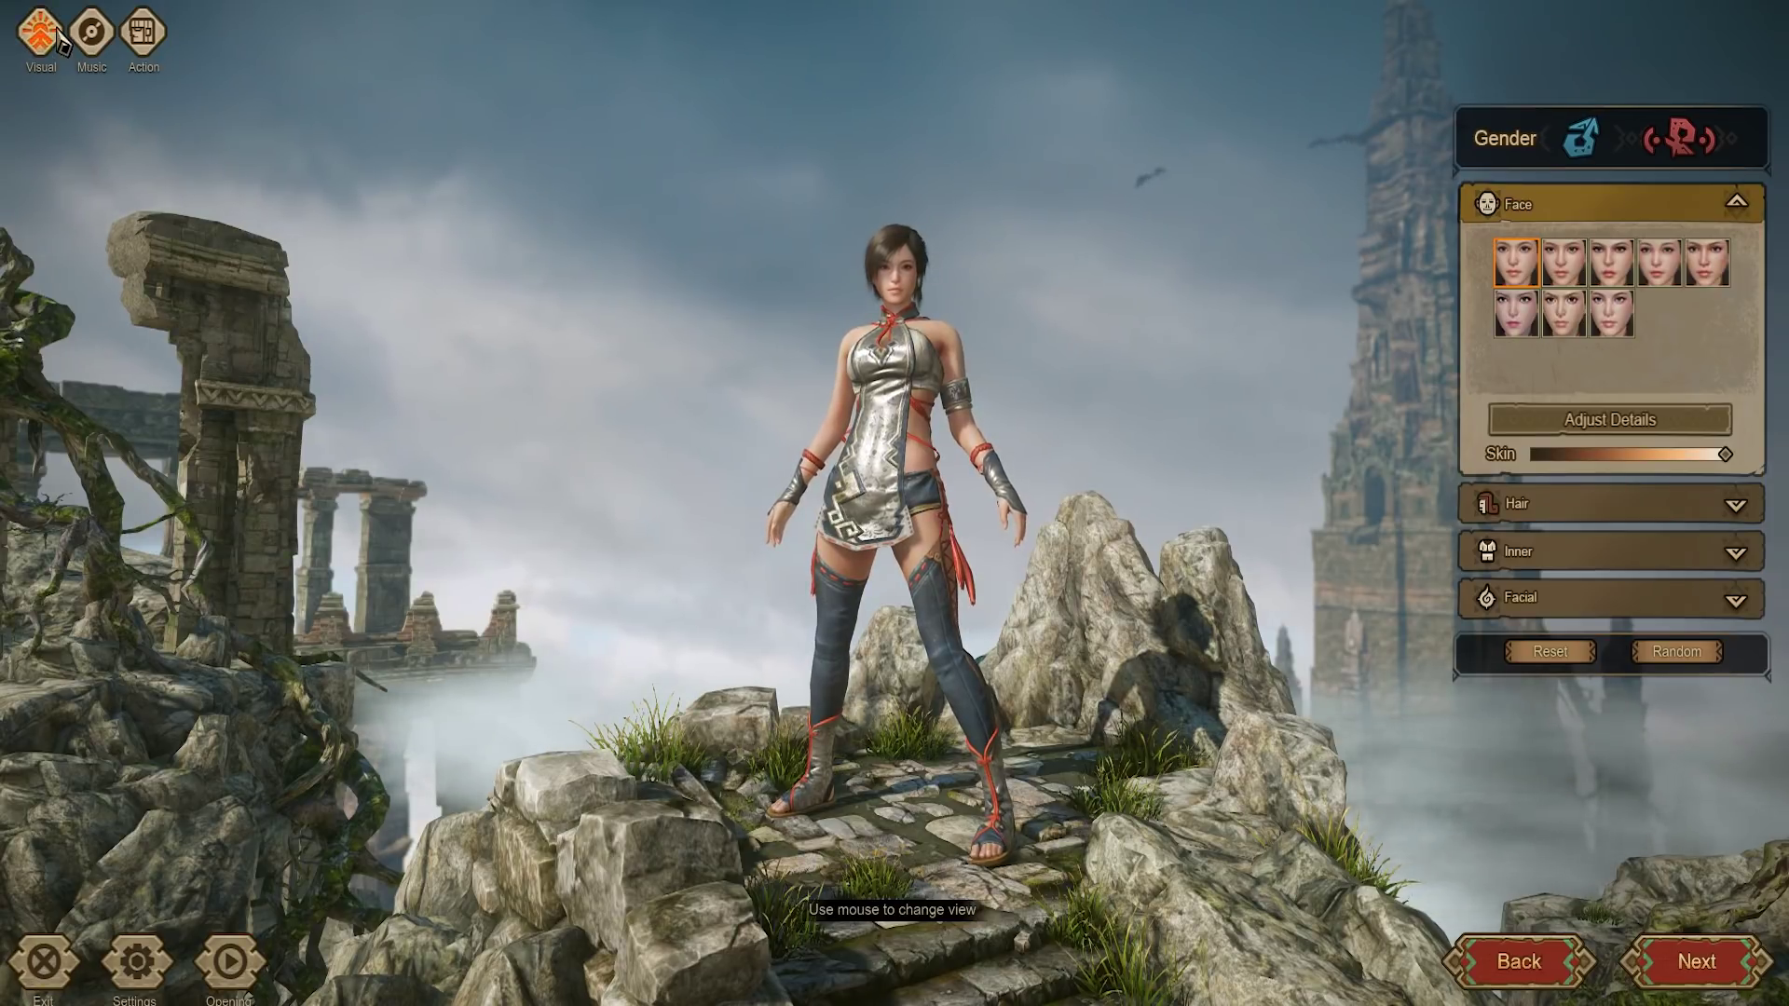
- Show the detailed face adjustments and scroll through them
left_click(1609, 420)
scroll(1516, 244, "down", 5)
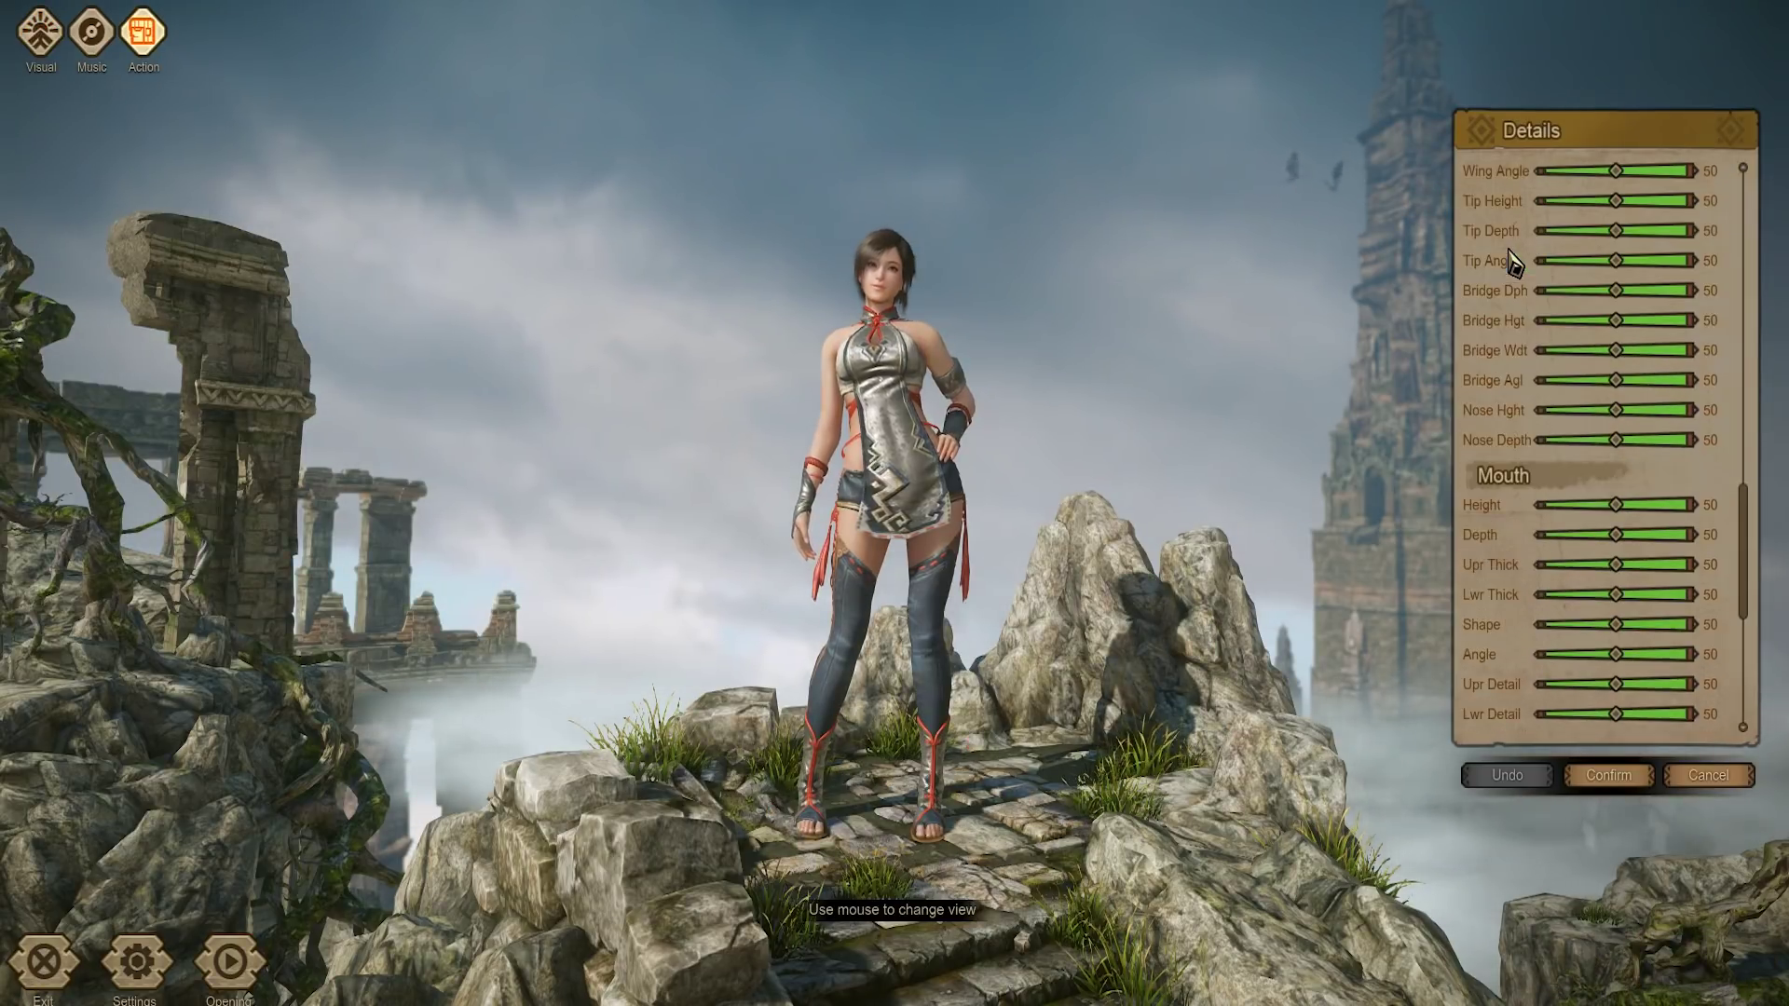
scroll(1751, 578, "down", 2)
scroll(1677, 653, "up", 8)
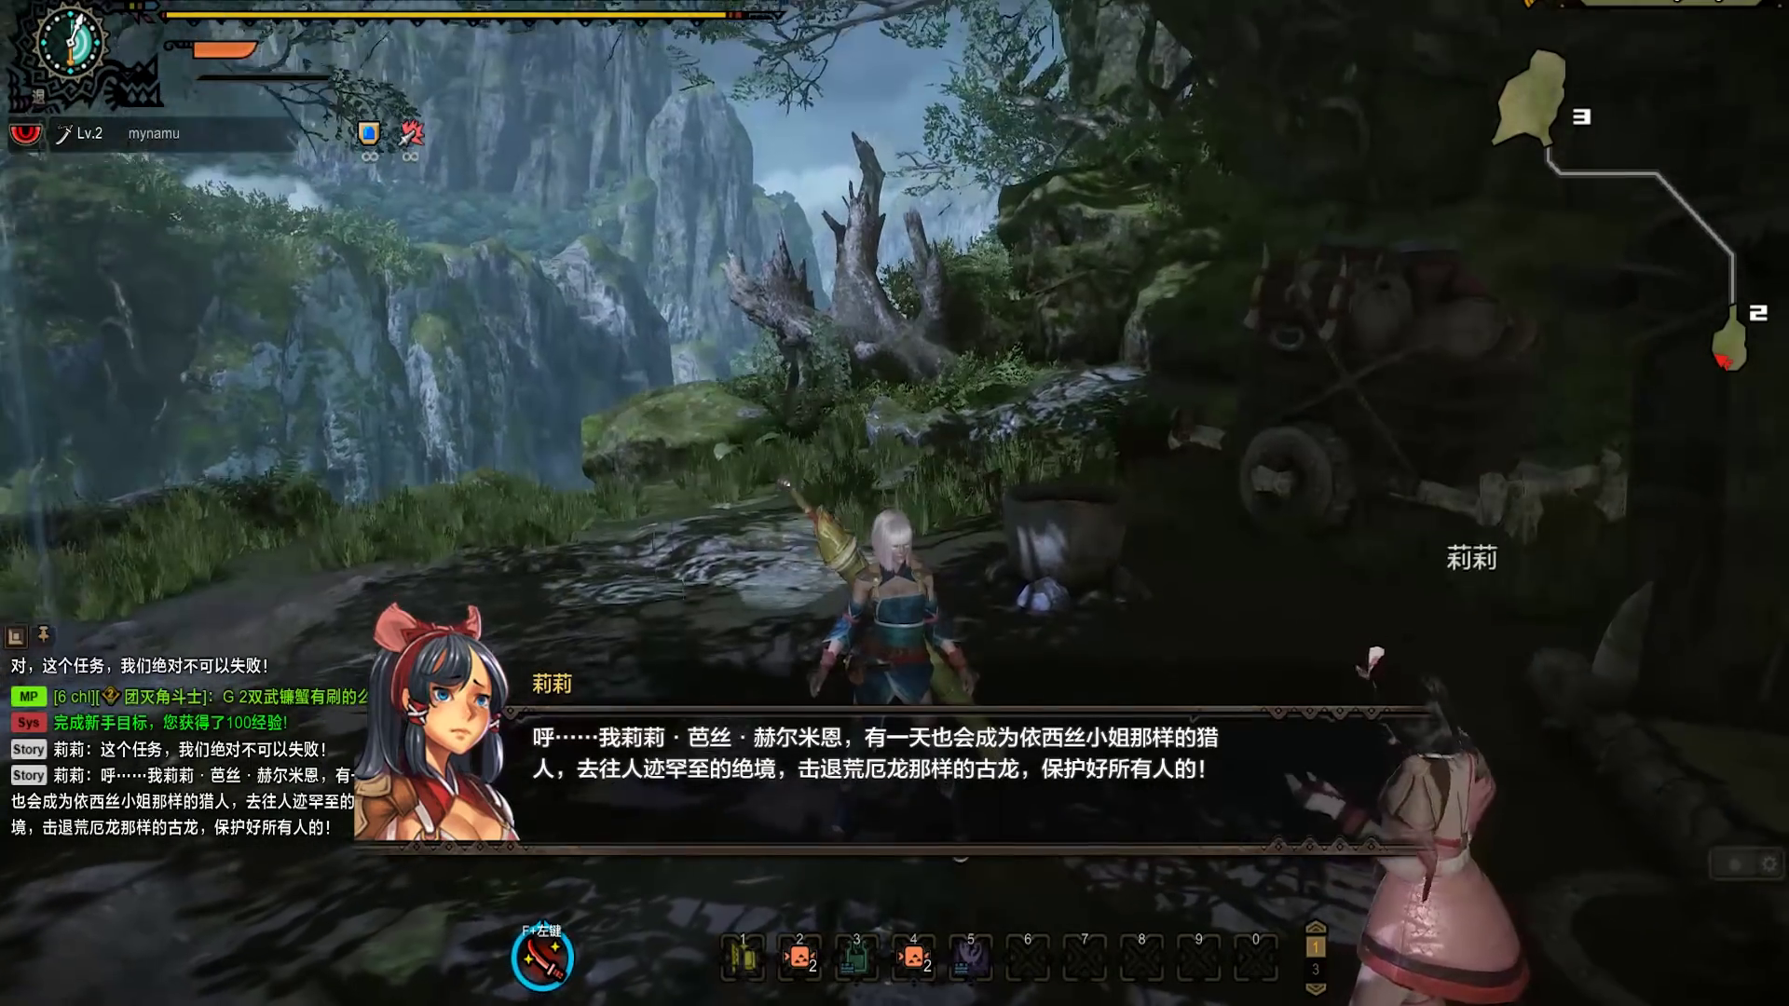
- Run around the companion, then view the Character panel's costume, skills and Palico tabs
key("d")
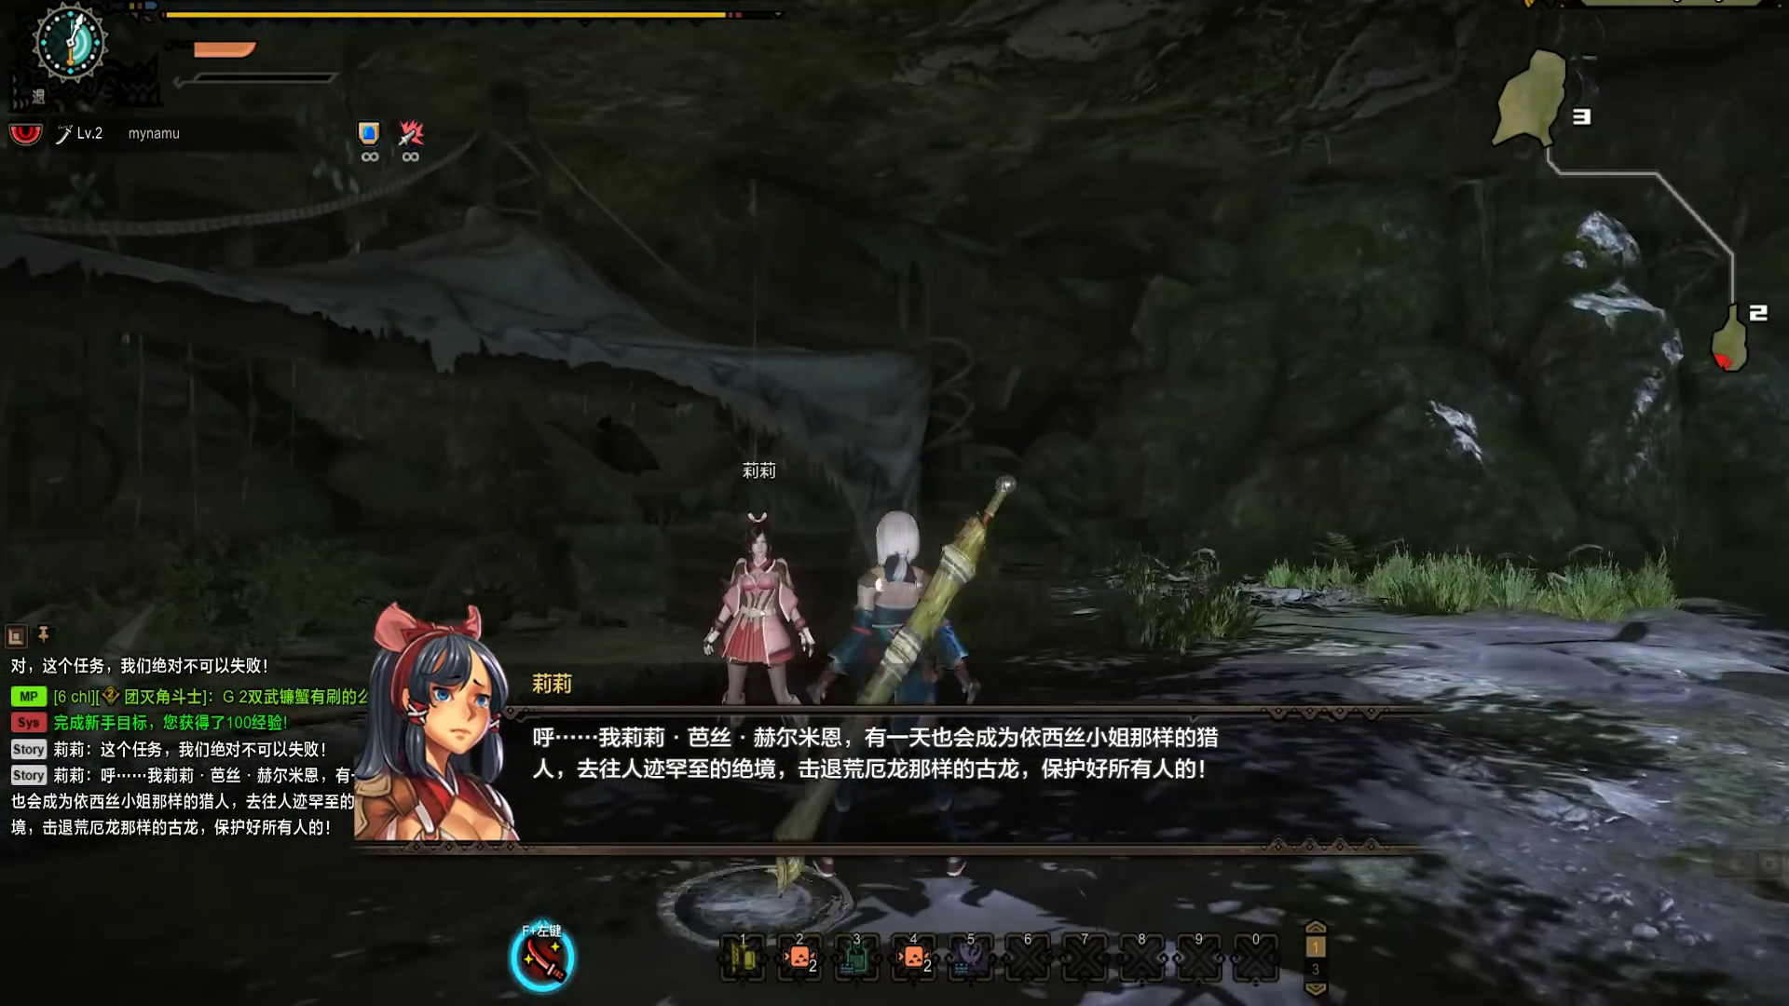
key("a")
key("d")
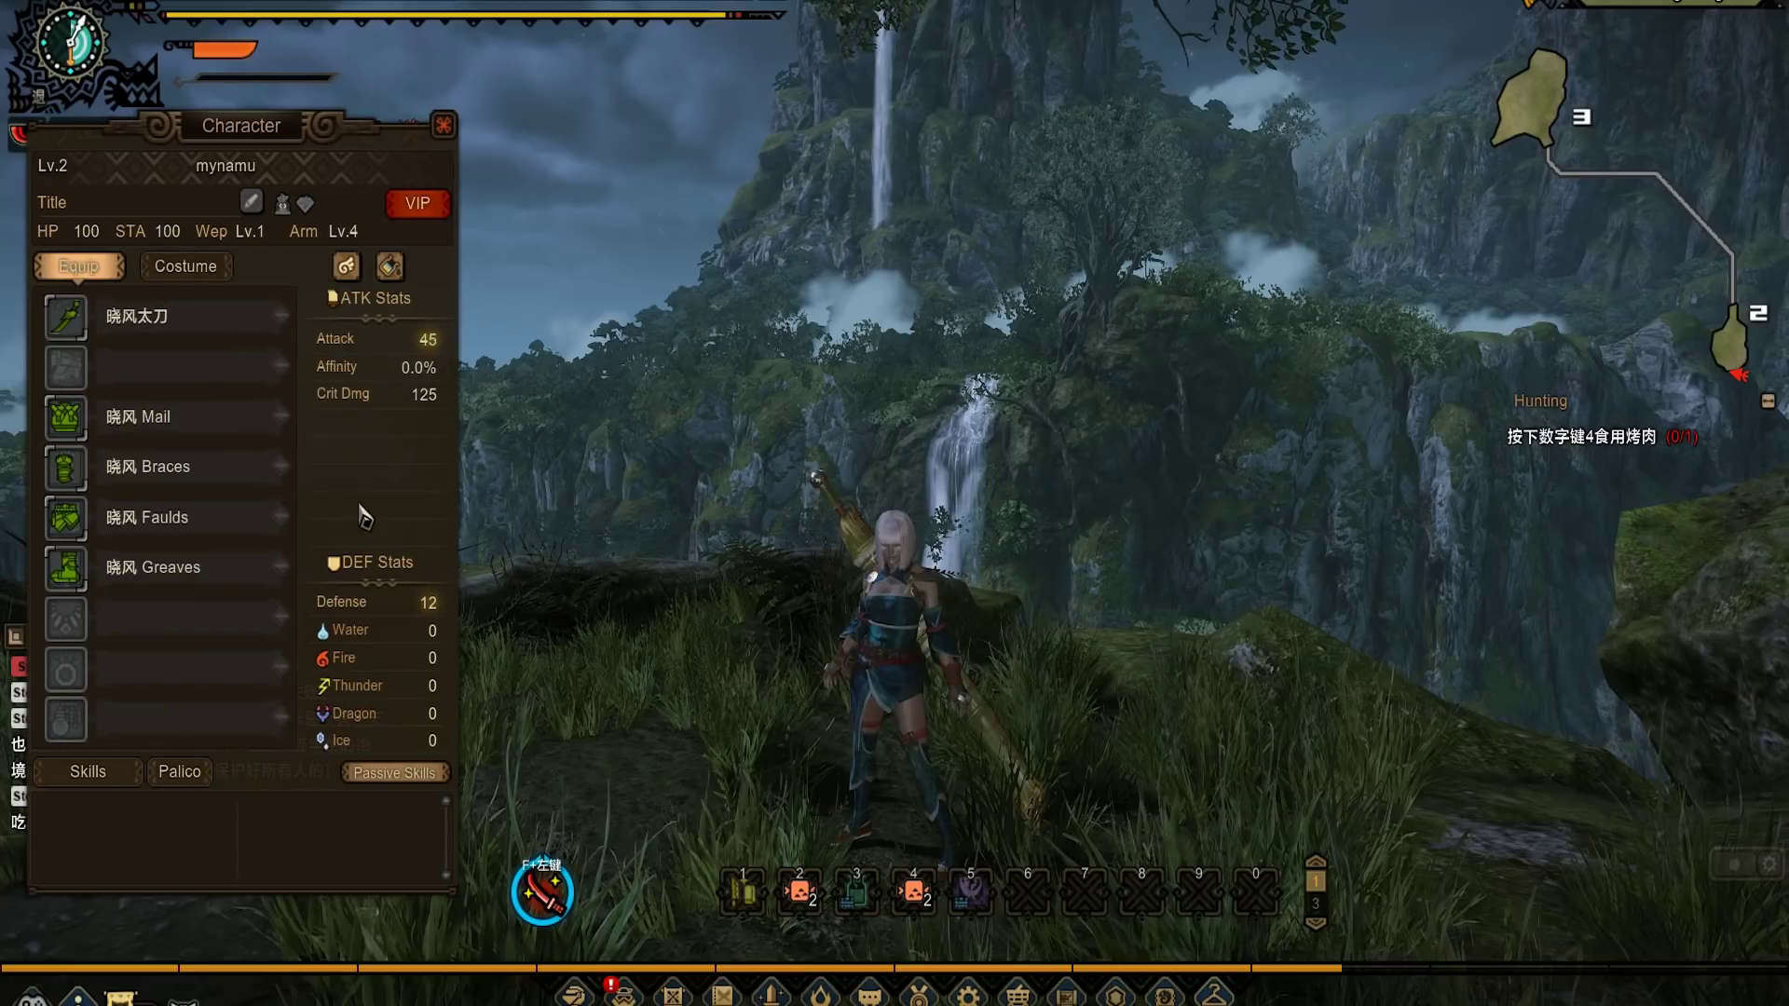
left_click(175, 277)
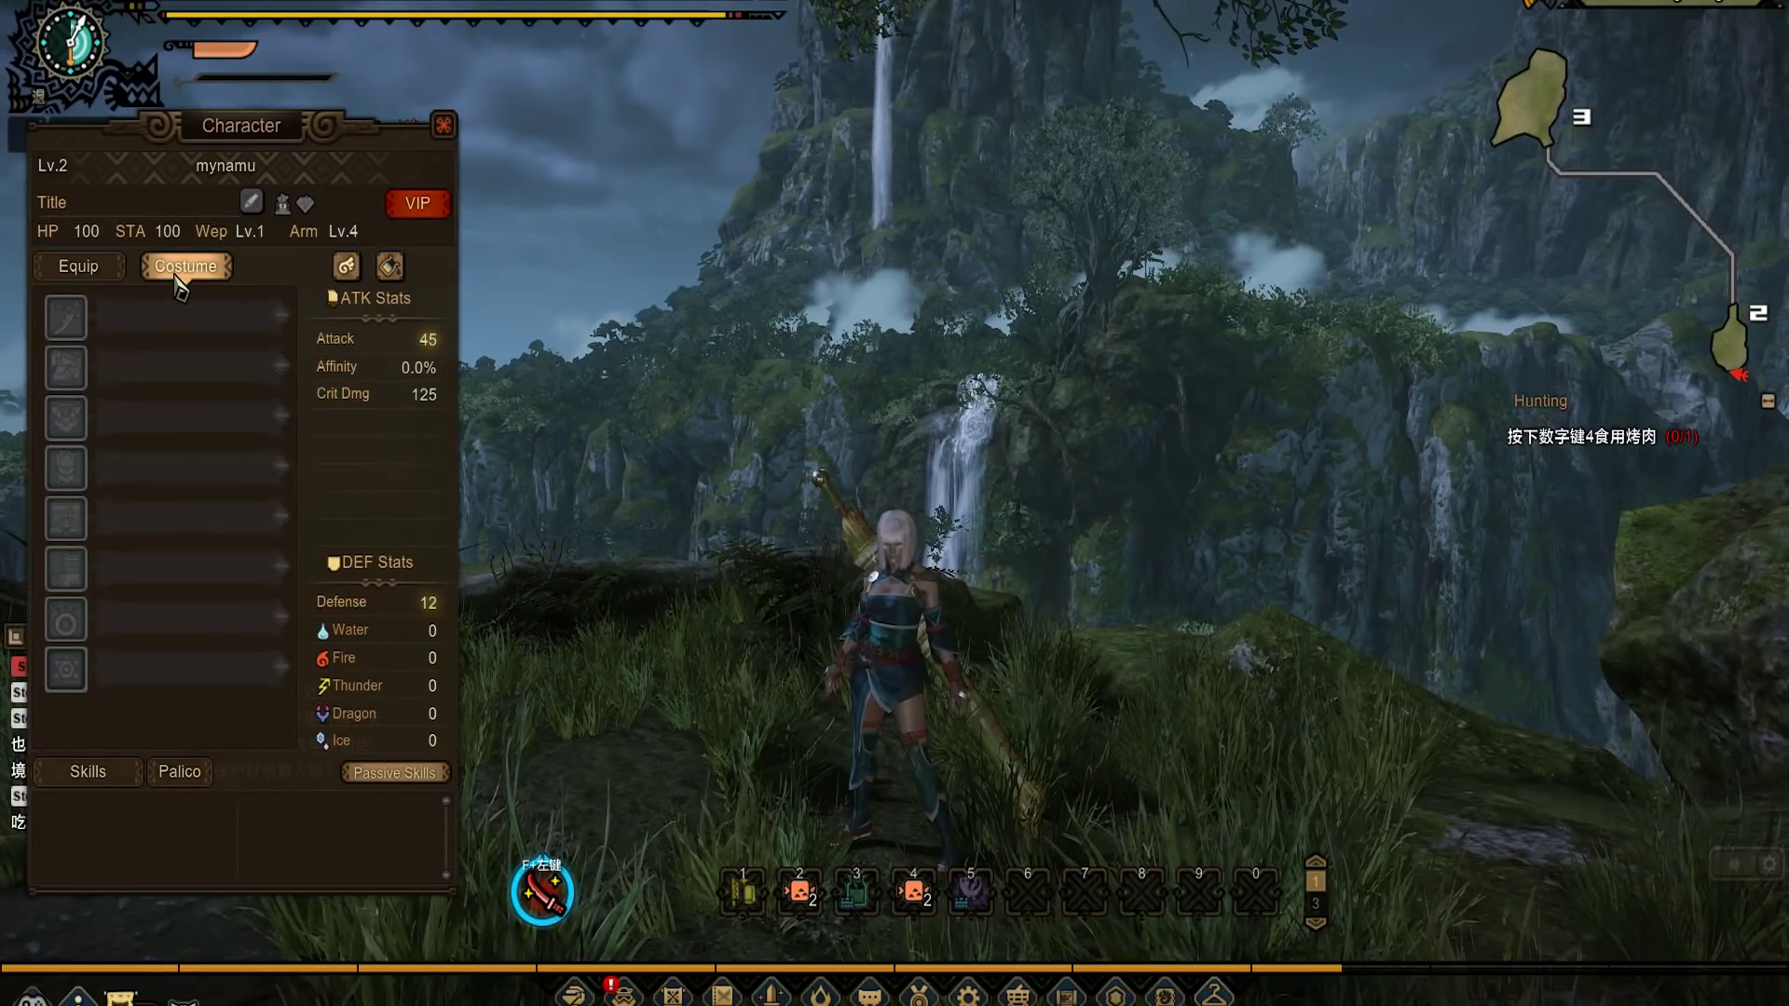
left_click(89, 772)
left_click(180, 771)
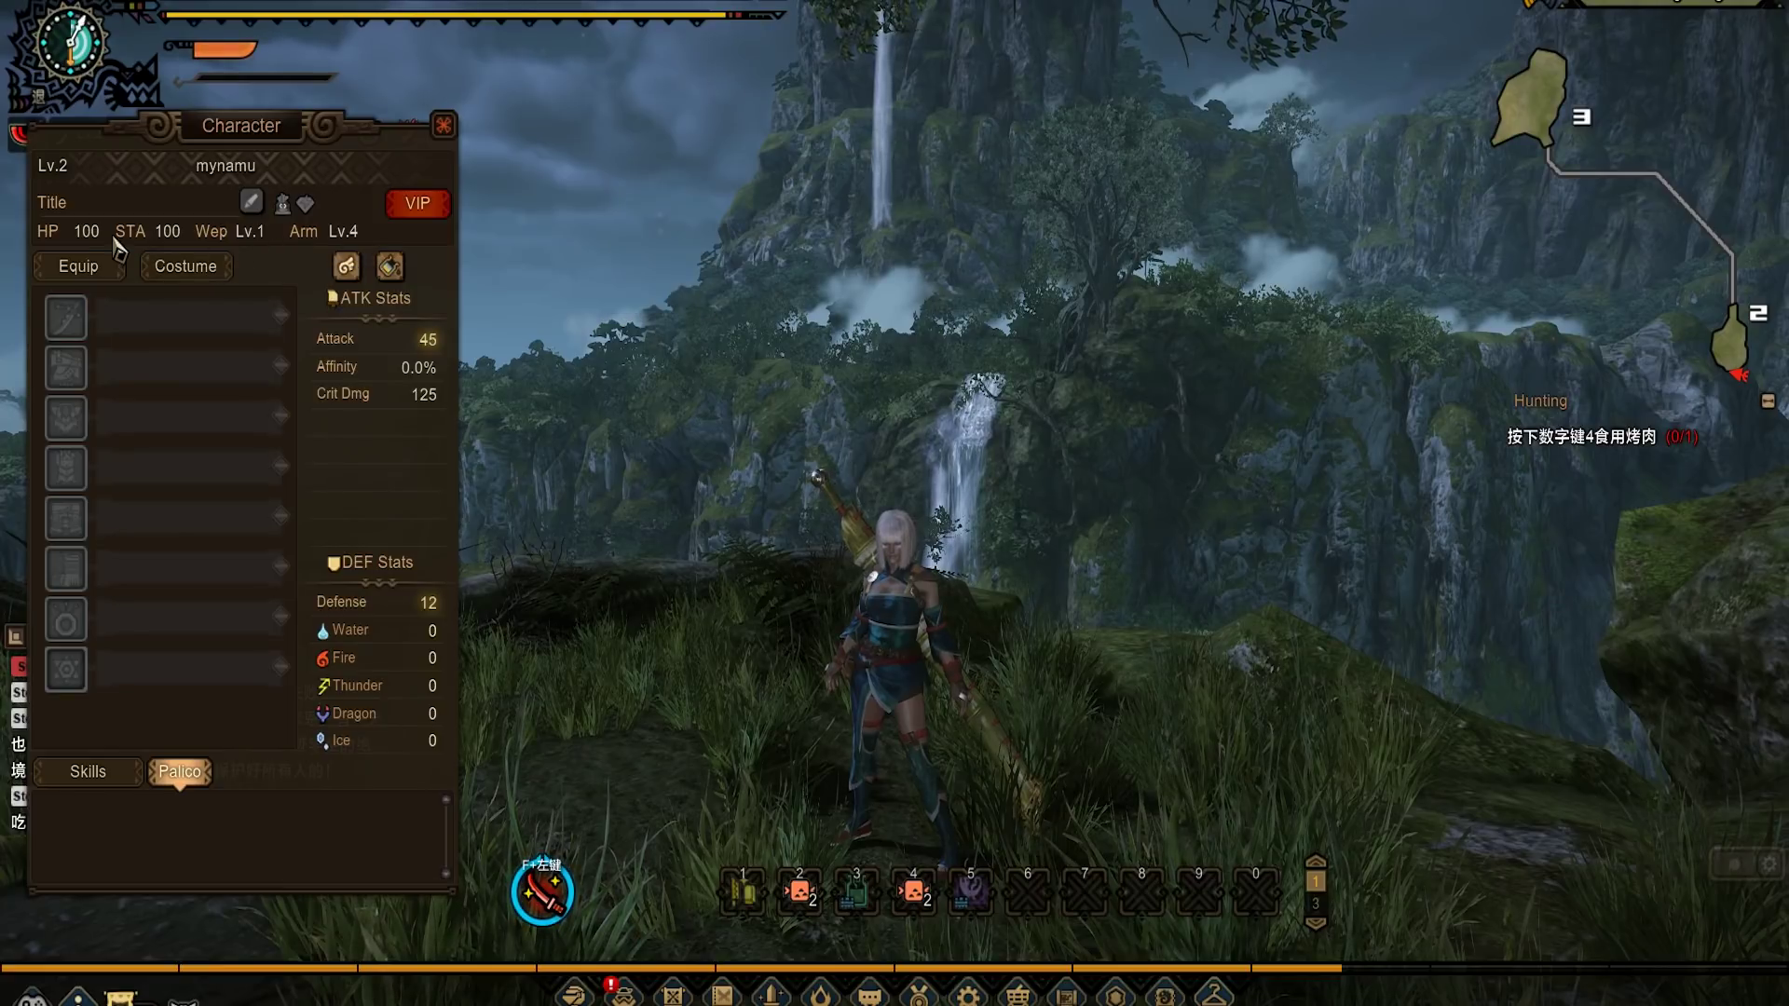
- Browse the Inventory's quest items, store items, coins and storage boxes, ending on coins
key("i")
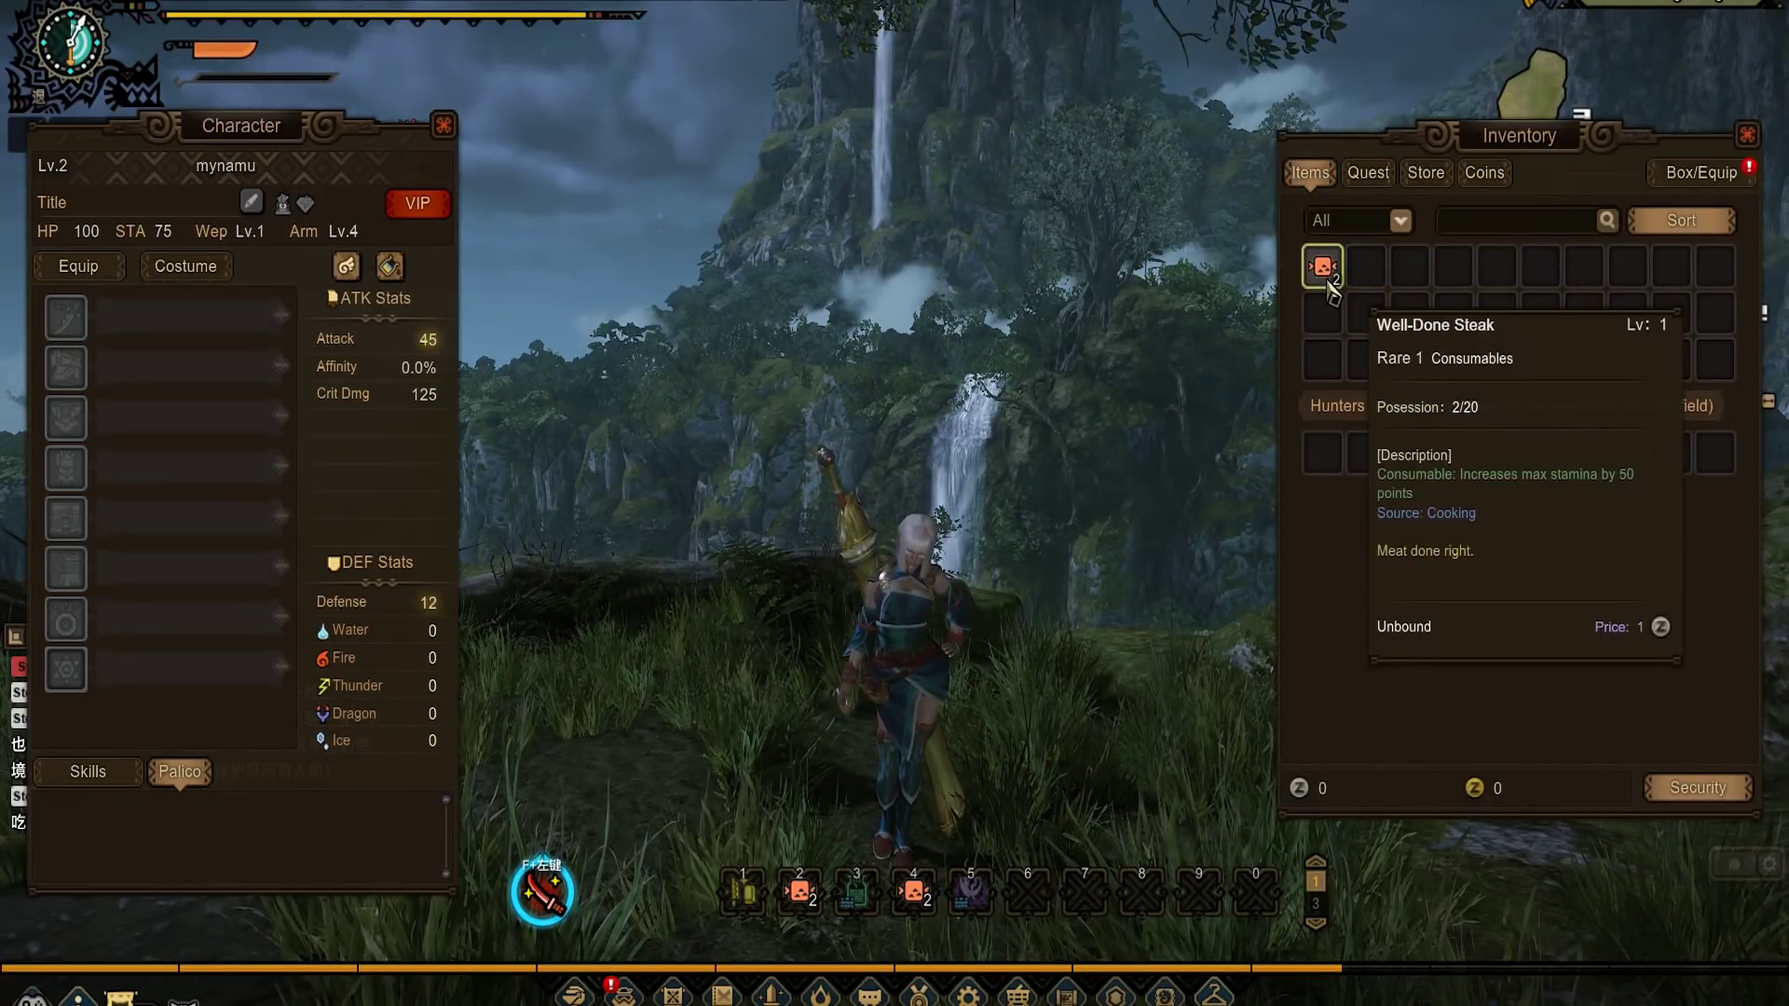
left_click(1368, 172)
left_click(1426, 172)
left_click(1484, 172)
left_click(1687, 175)
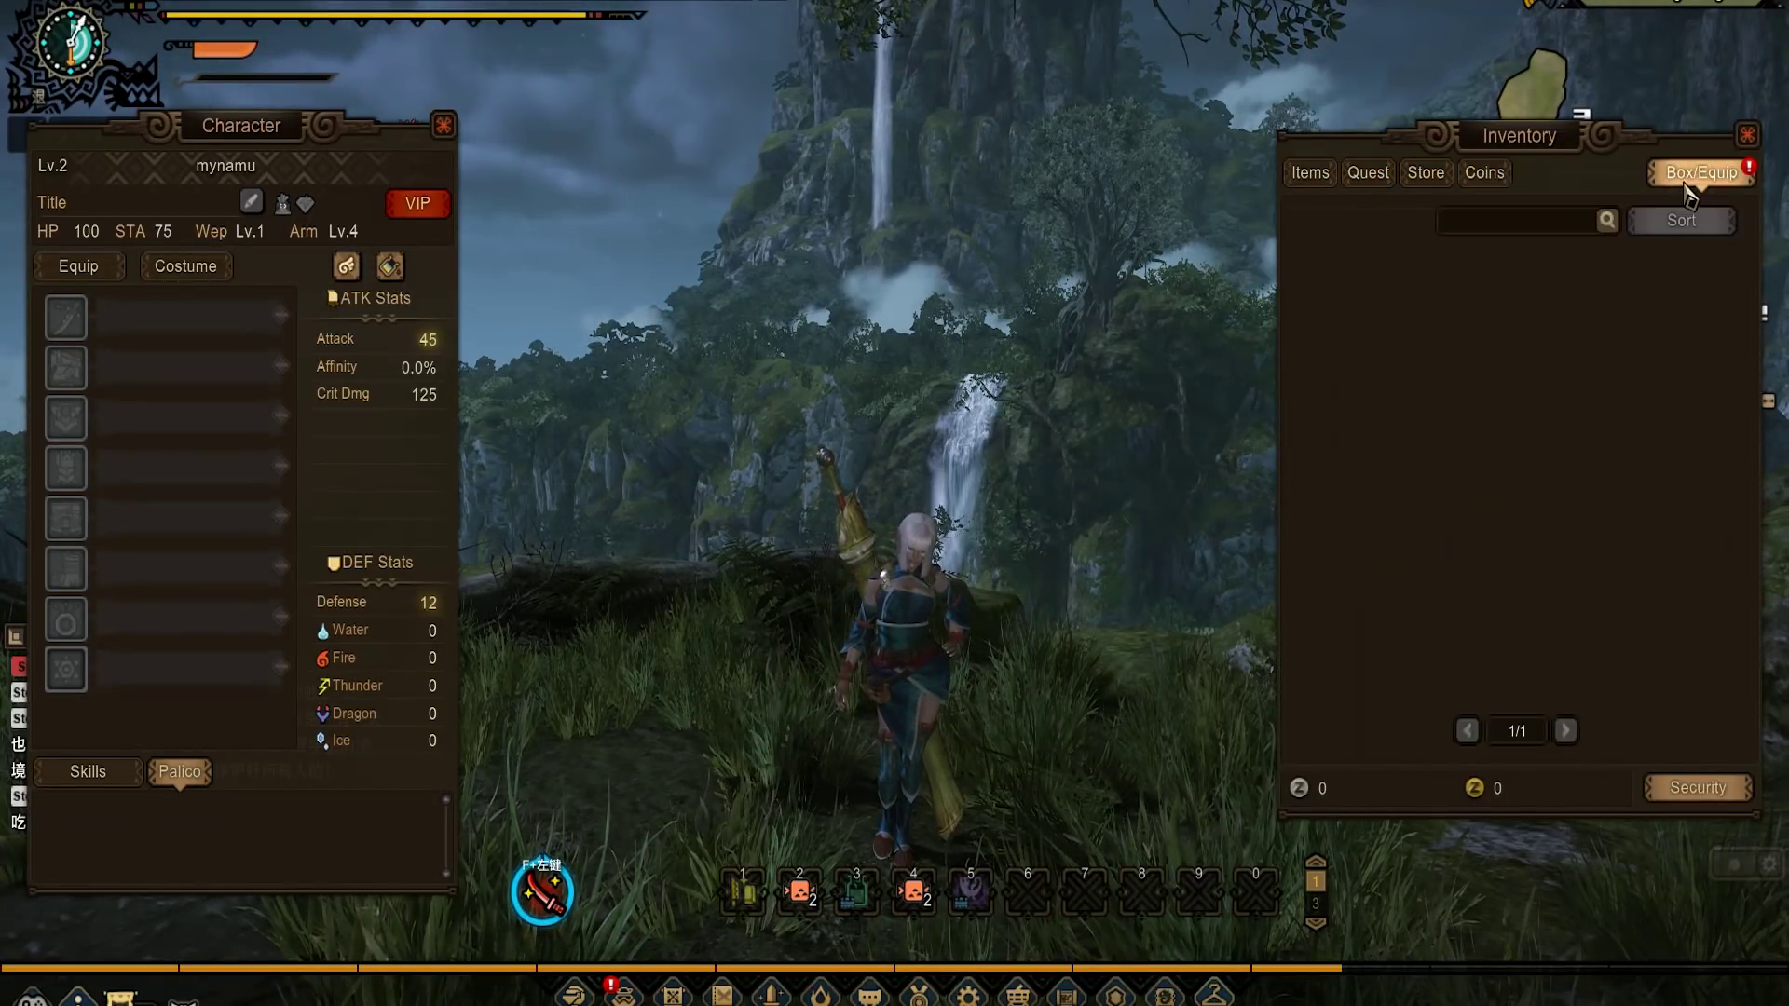
left_click(1498, 176)
- Check completed quests in the quest book, close the windows, and show the Weapons styles page
key("l")
left_click(372, 179)
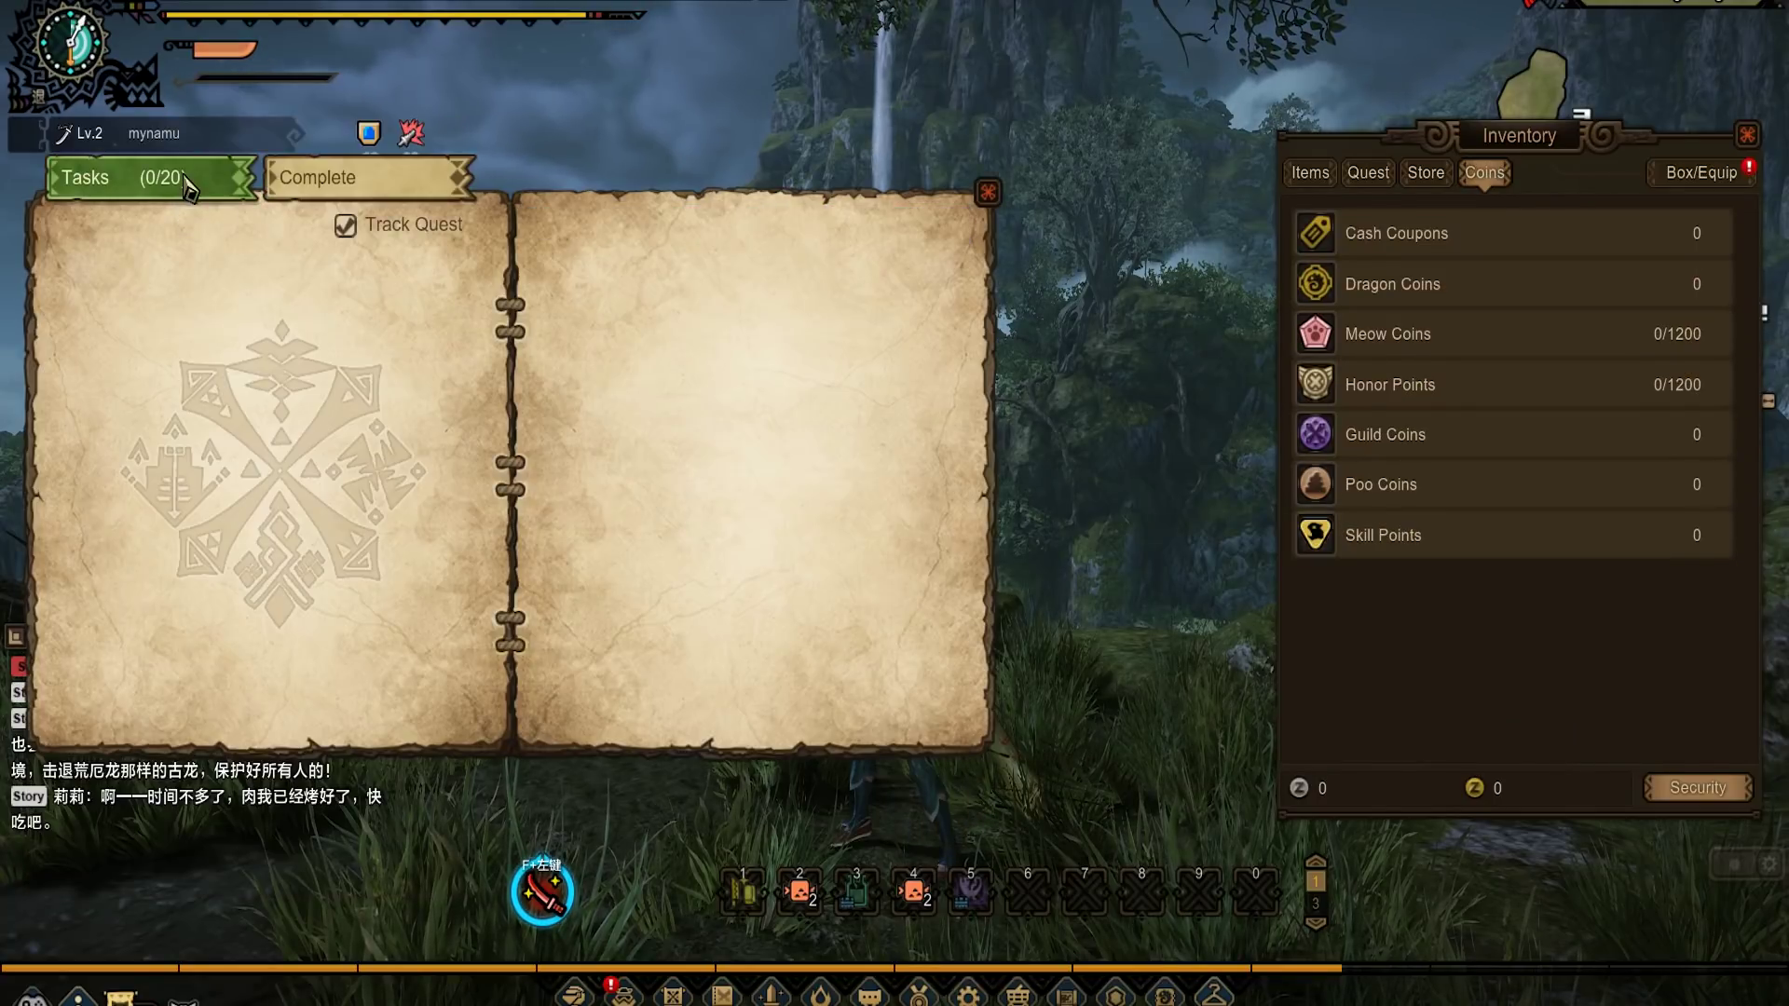
left_click(1747, 135)
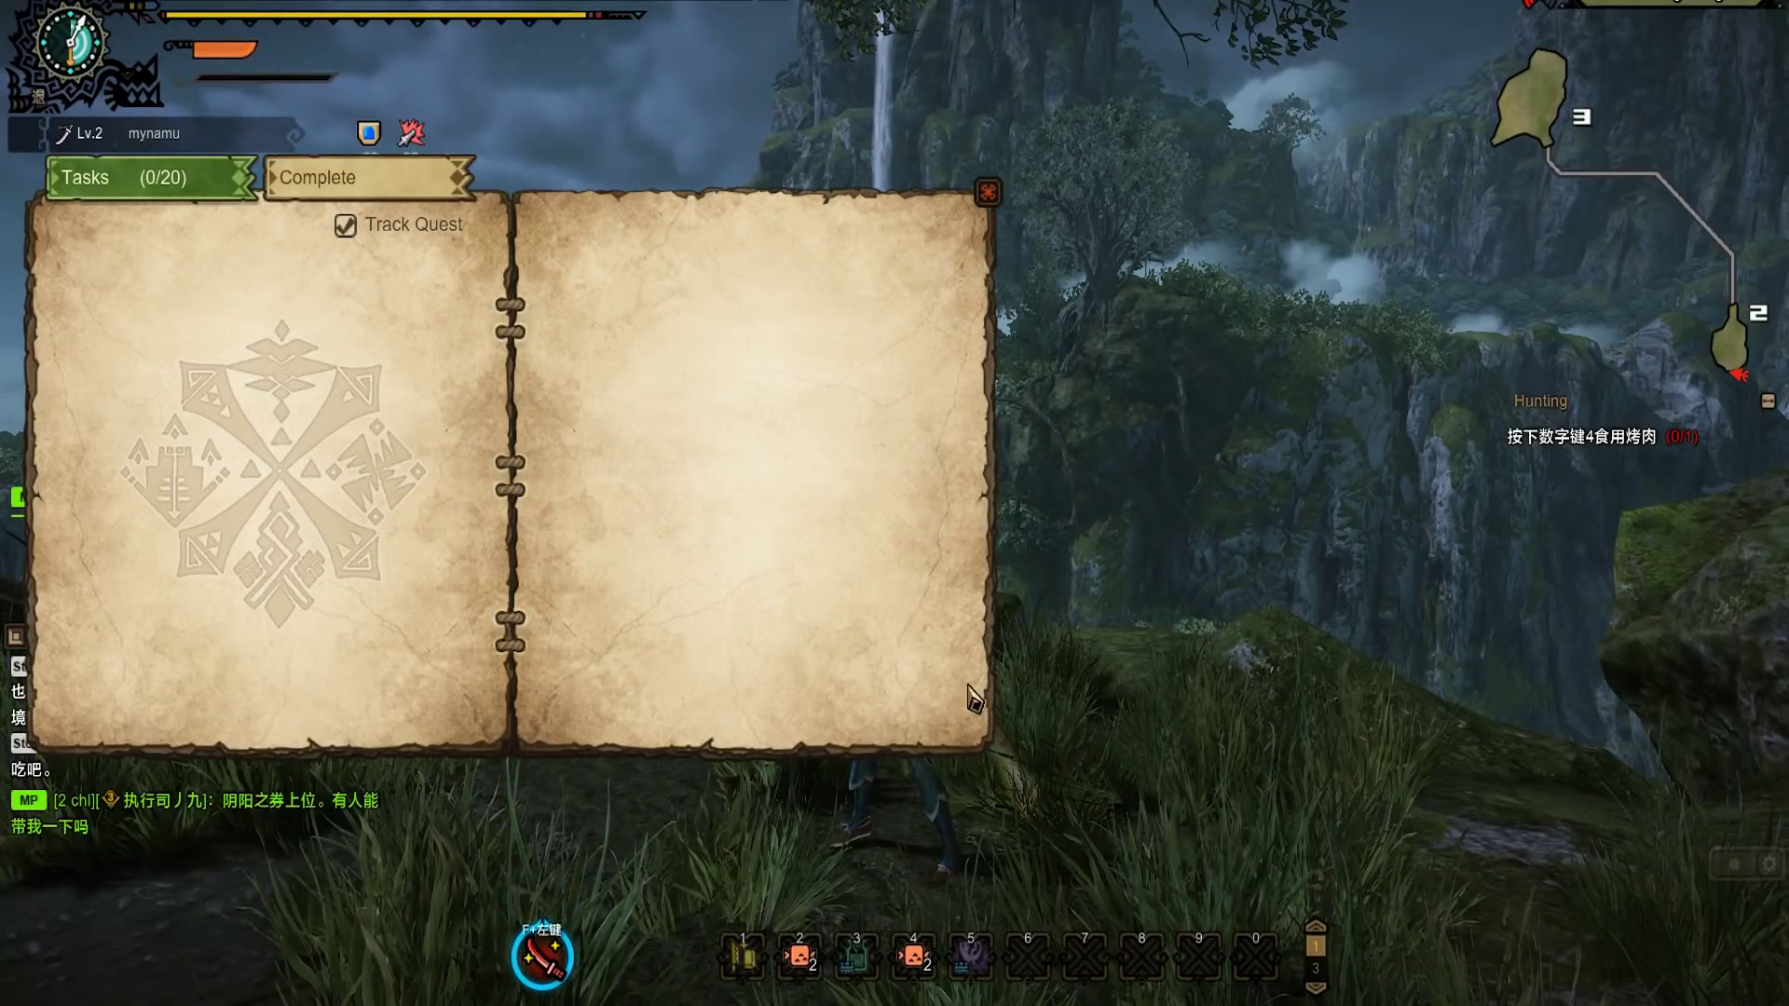
key("Escape")
mouse_move(723, 995)
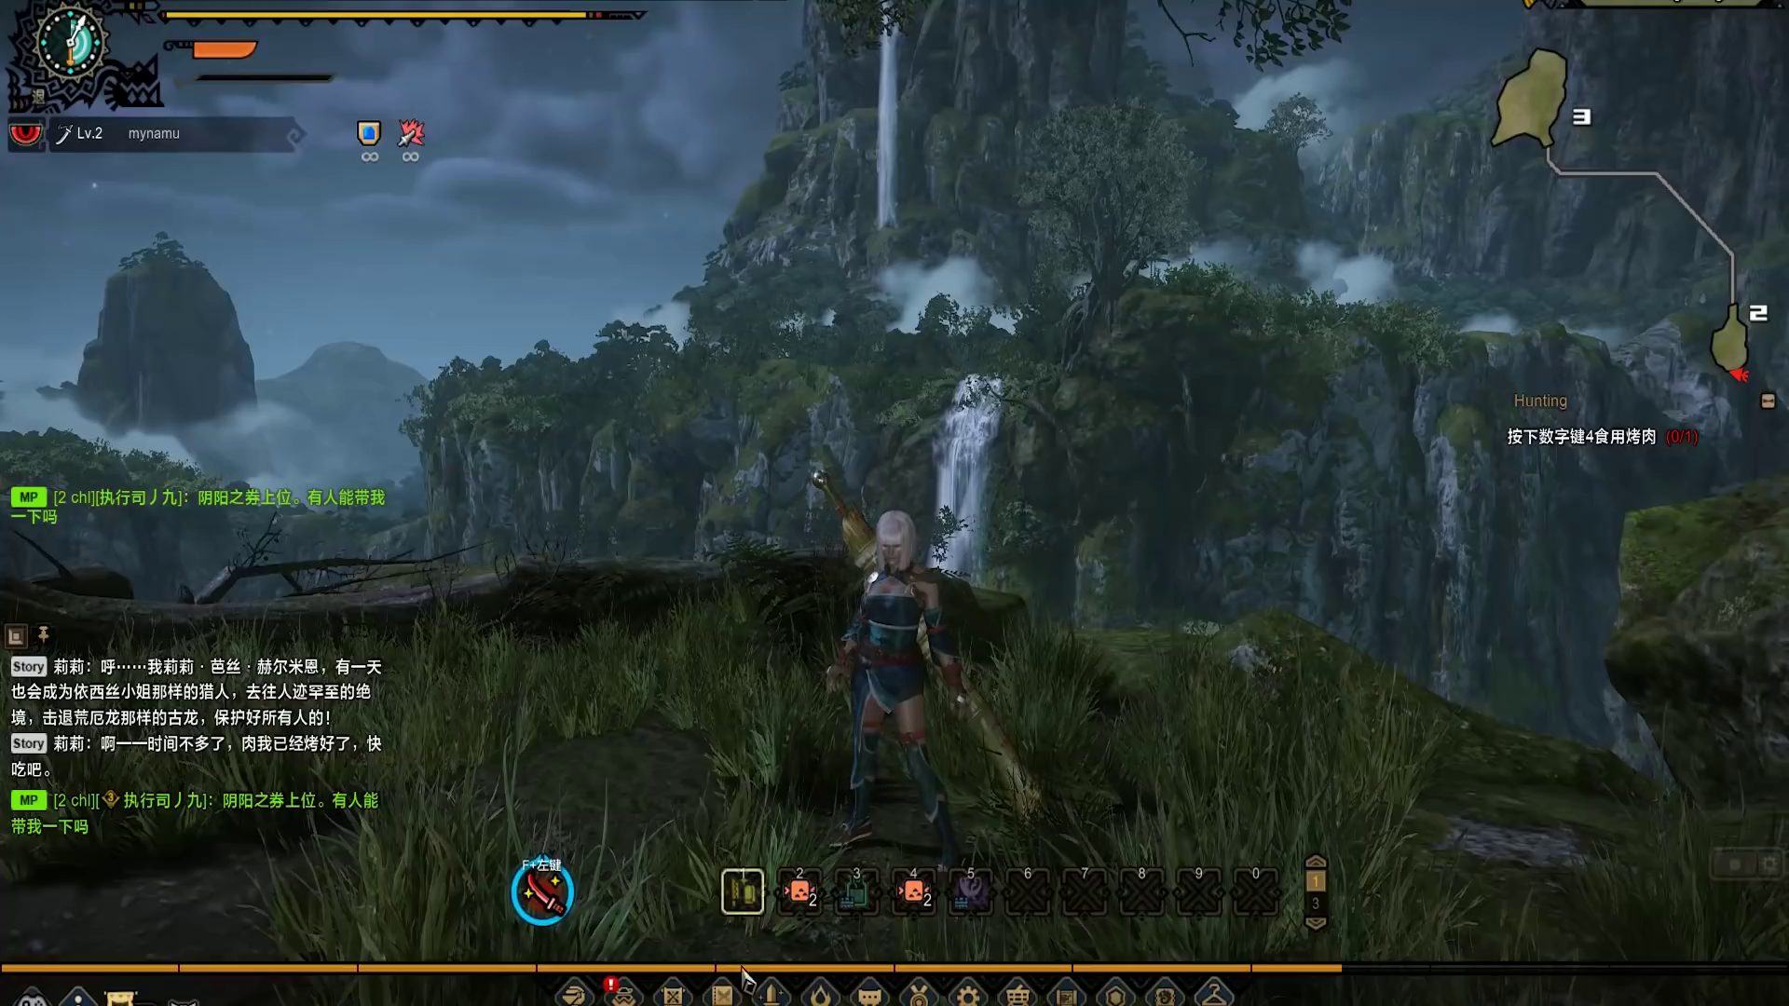
left_click(723, 995)
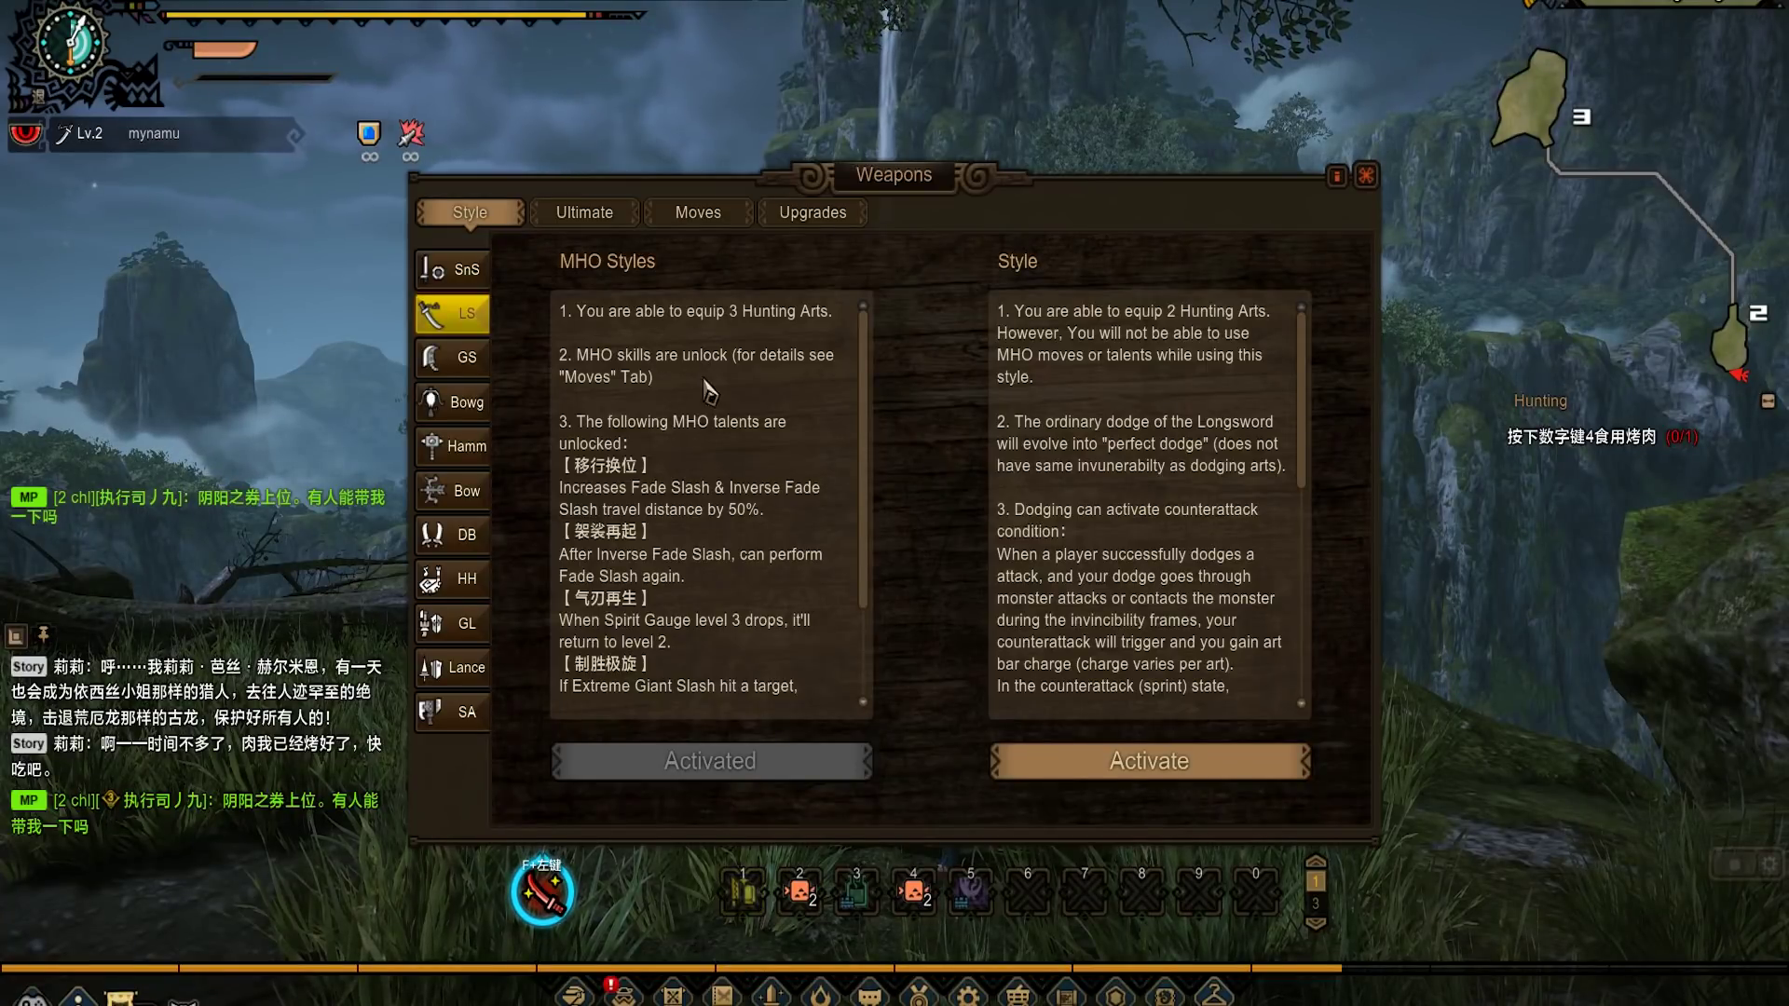
- Leave the Weapons window, run the hunter across the jungle field, and eat meat with key 4
scroll(705, 389, "down", 3)
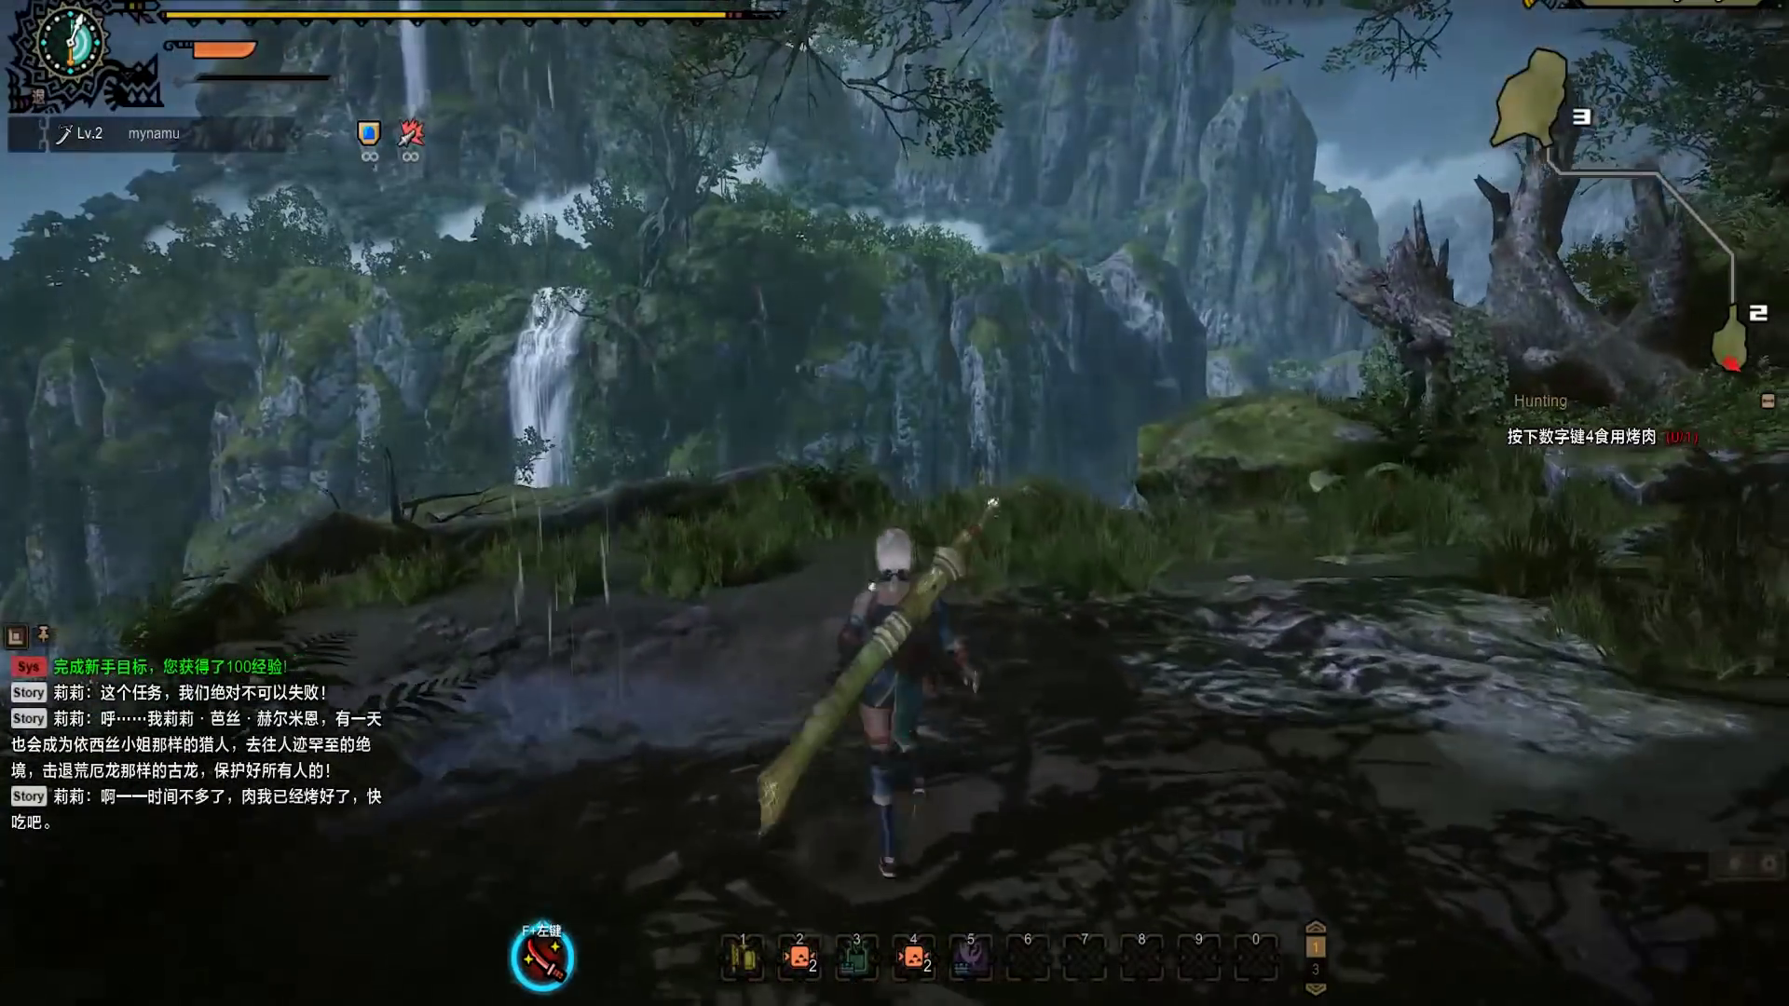
key("w")
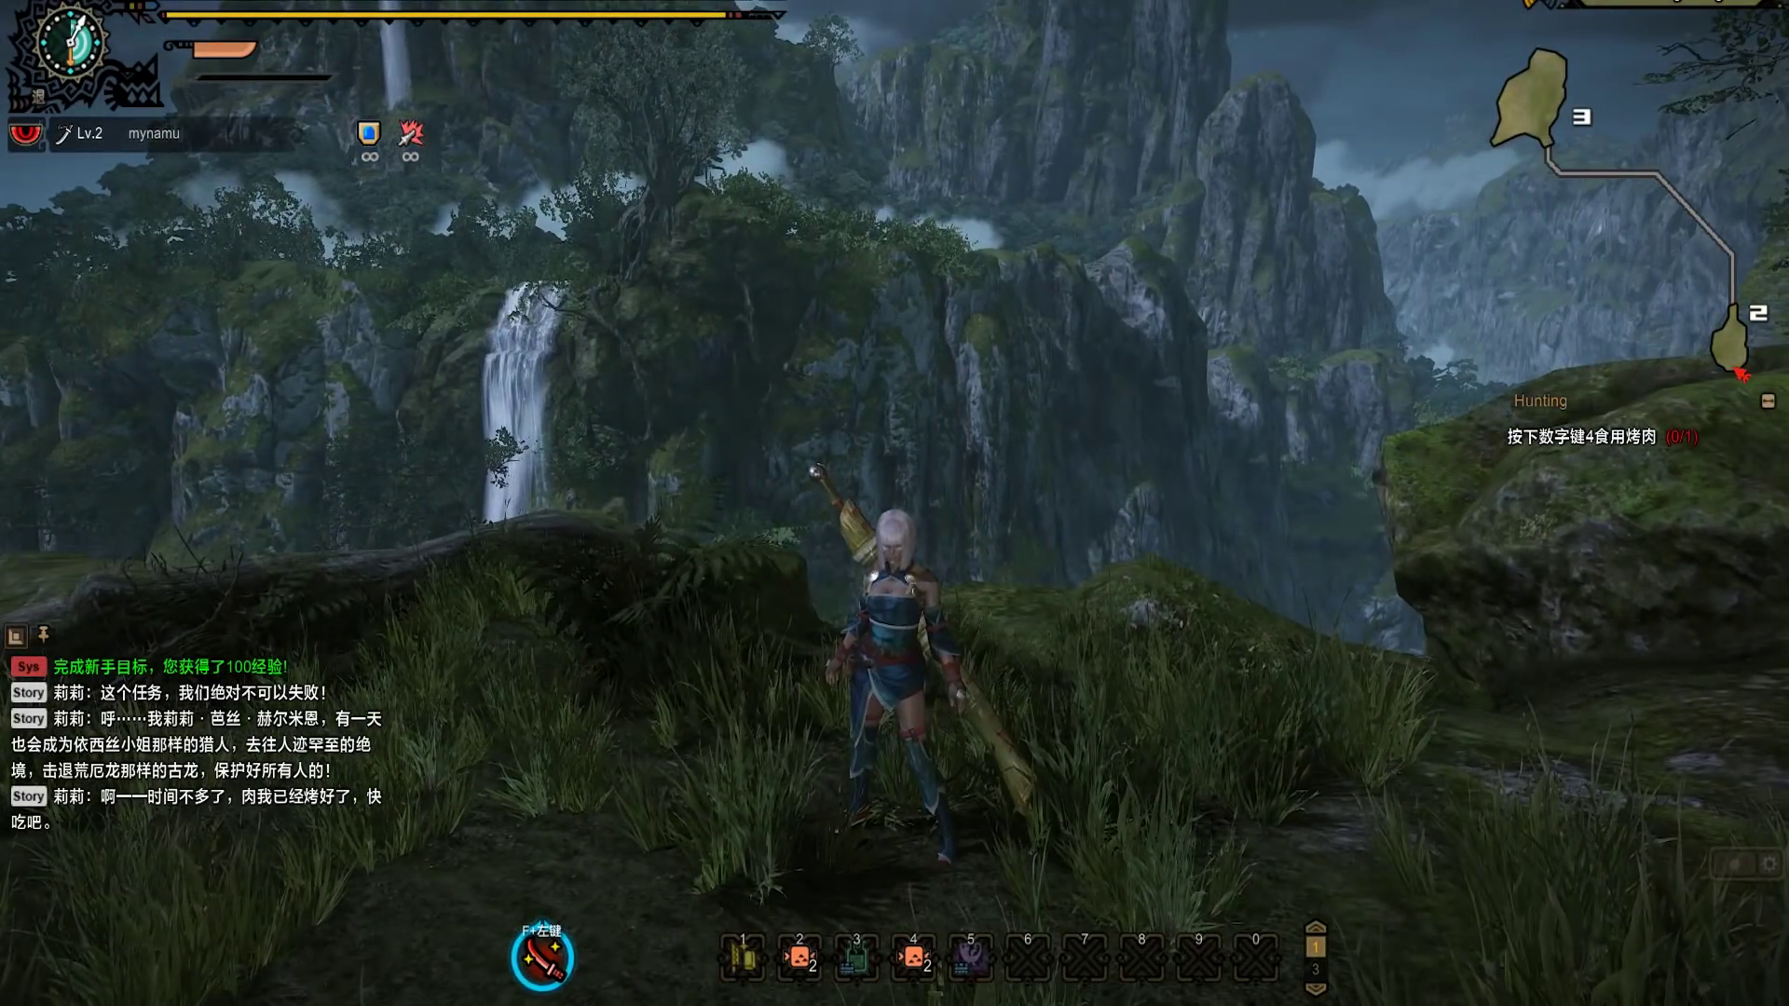
key("4")
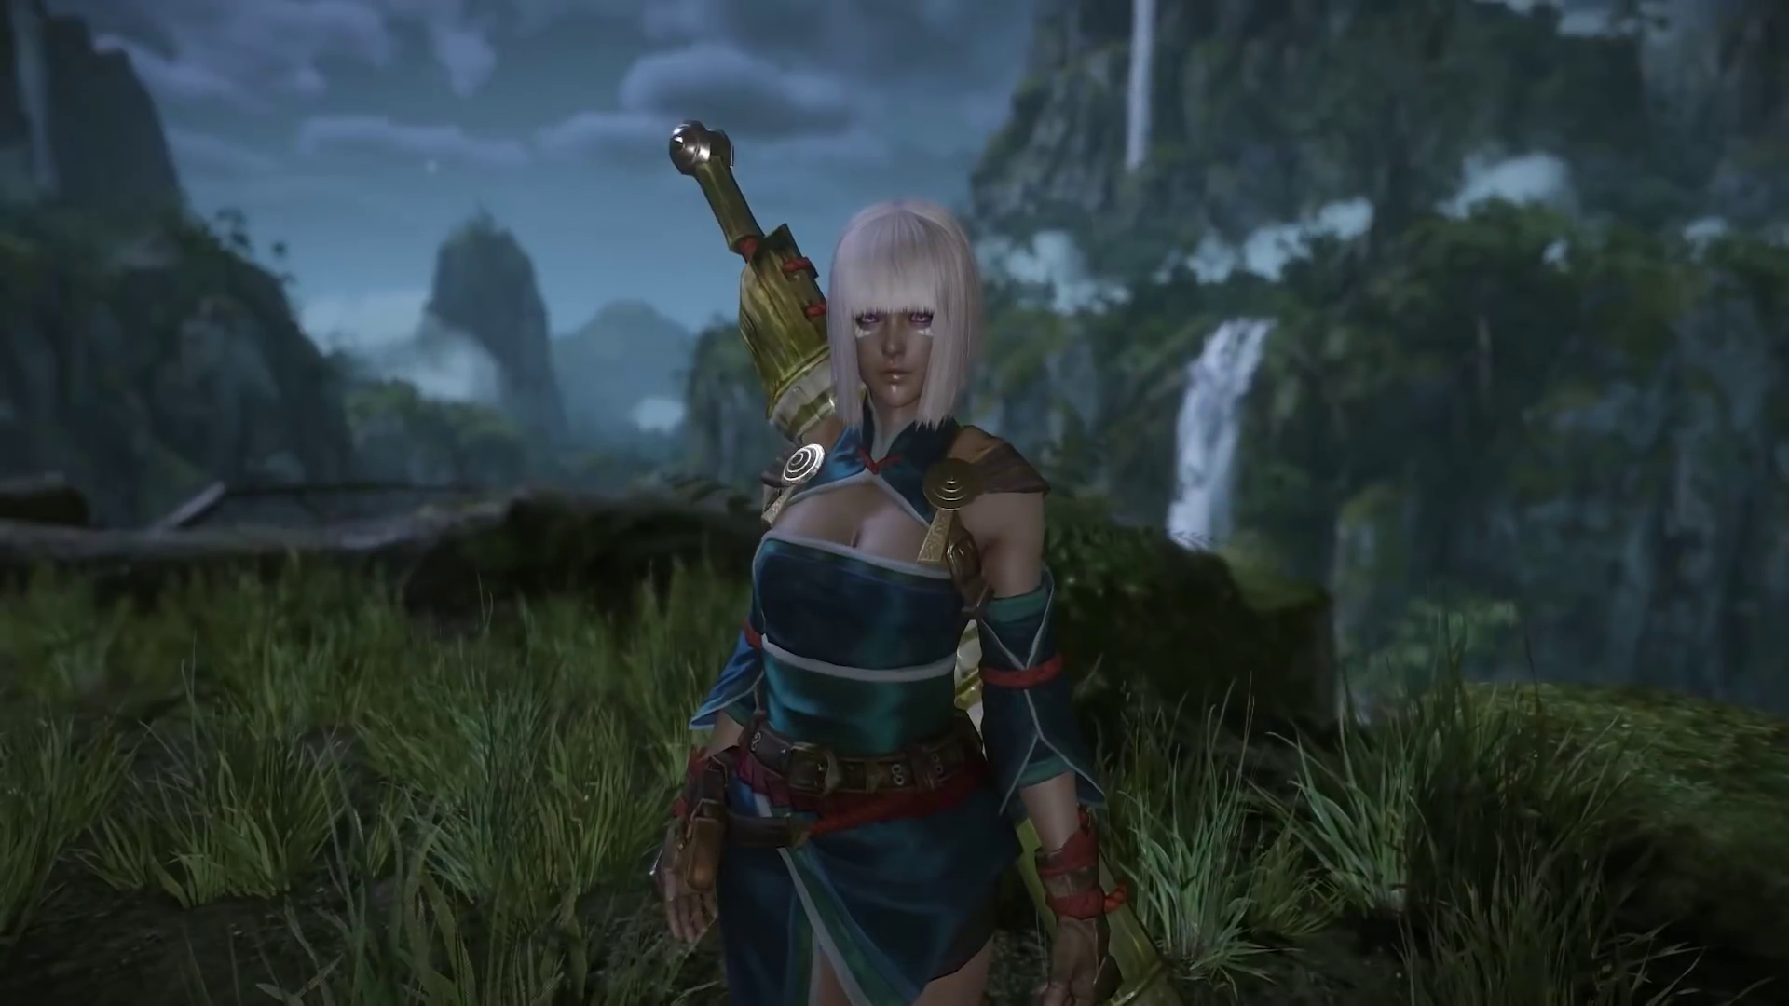